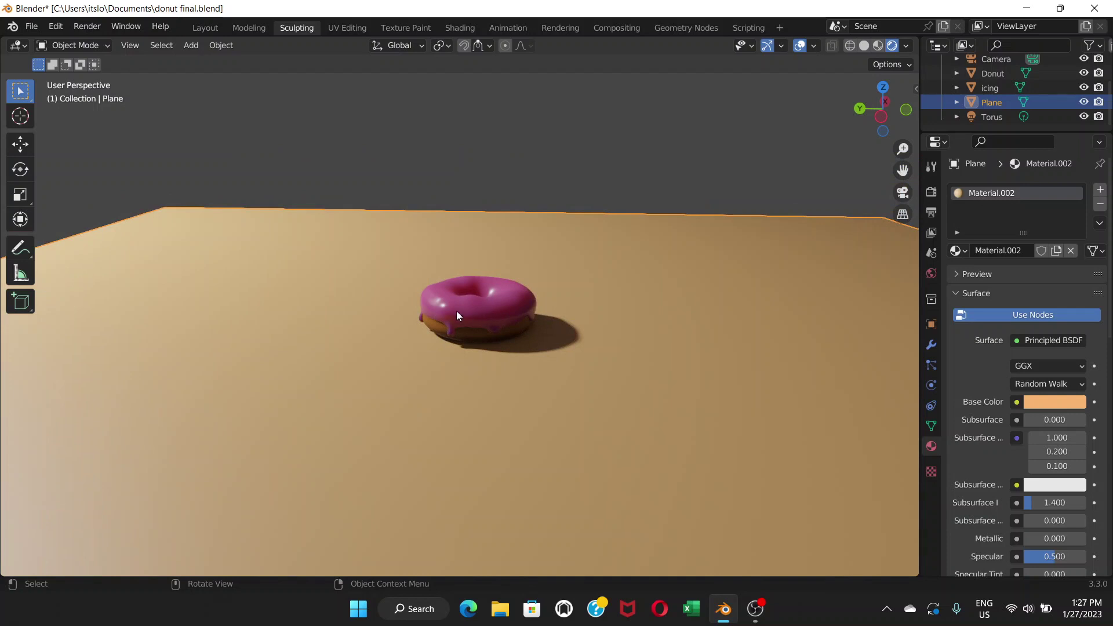
Select the point light and grab it with G to a new spot above the floor
middle_click_drag(401, 308, 481, 307, "shift")
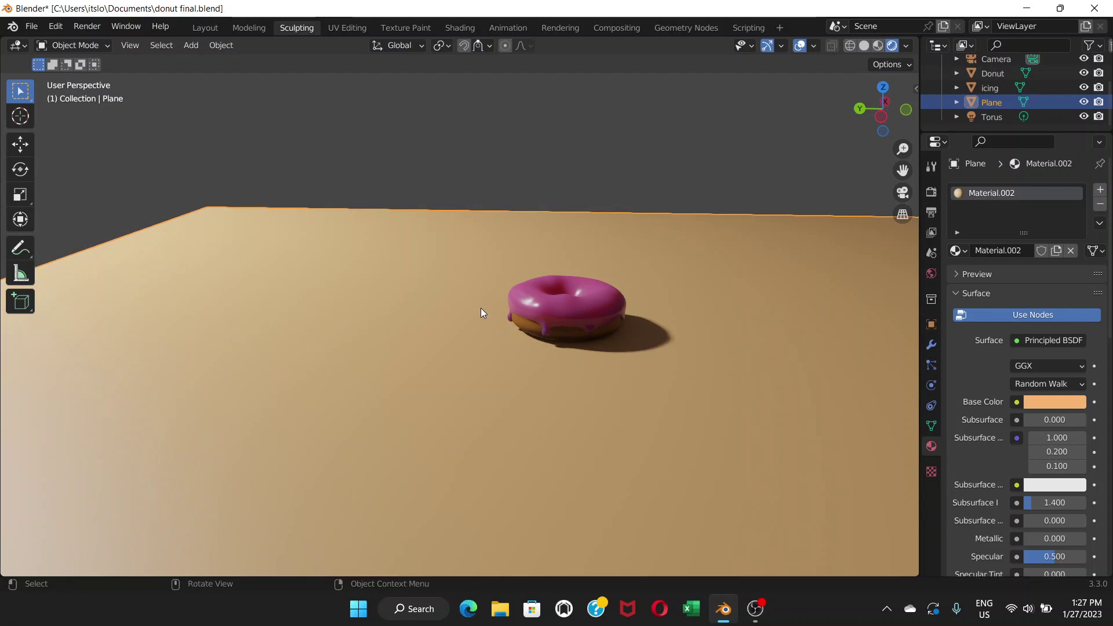
scroll(572, 318, "down", 6)
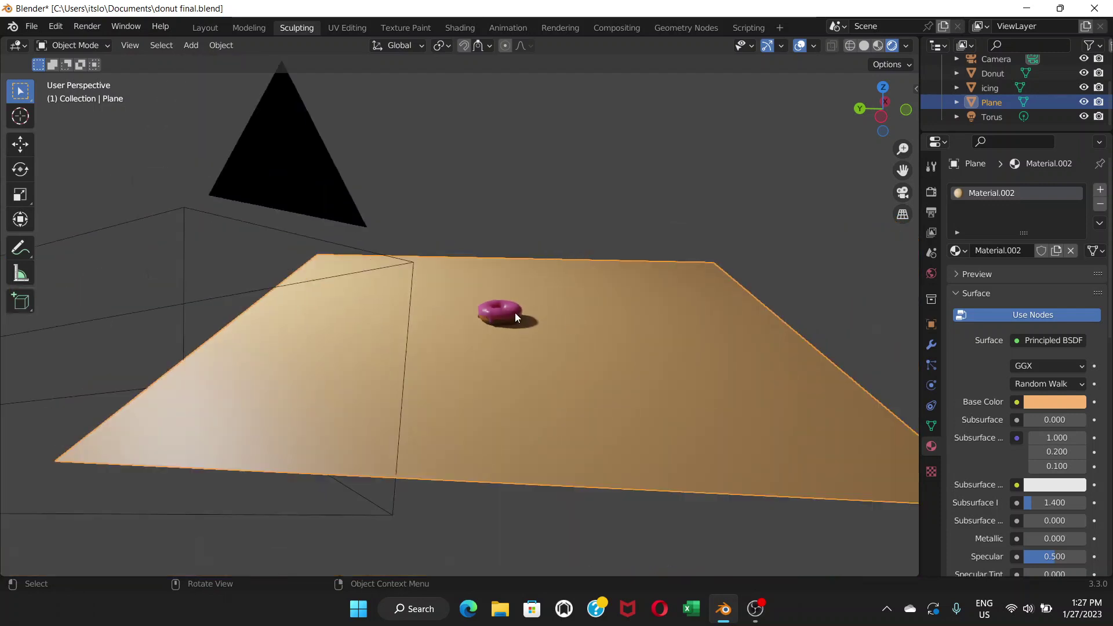
scroll(515, 312, "up", 2)
scroll(489, 311, "down", 3)
scroll(481, 310, "up", 1)
scroll(388, 309, "down", 3)
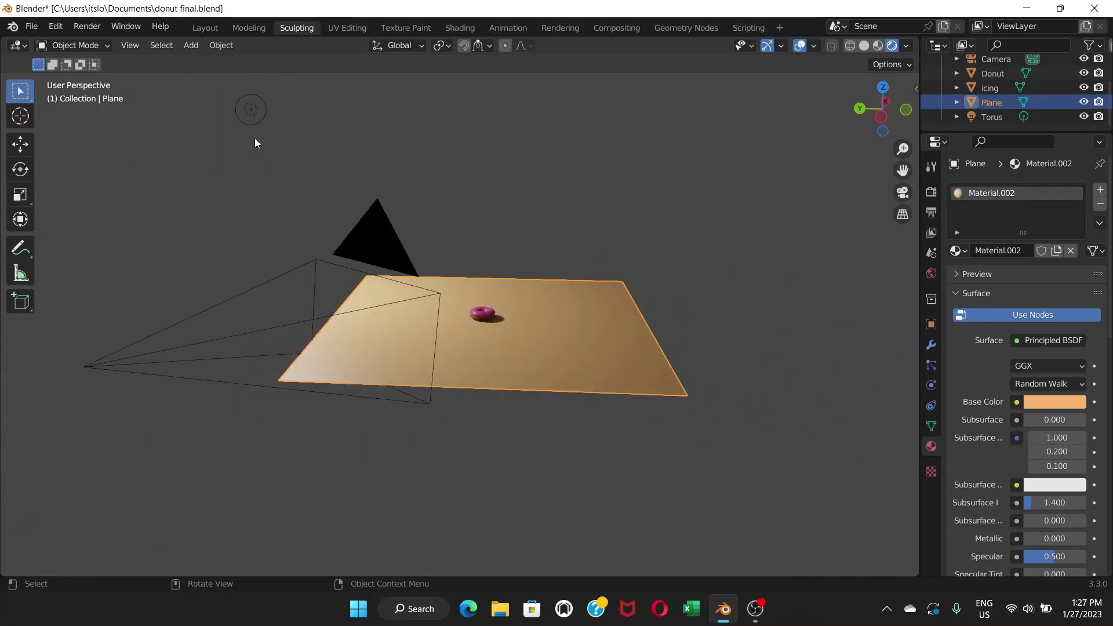
left_click(248, 110)
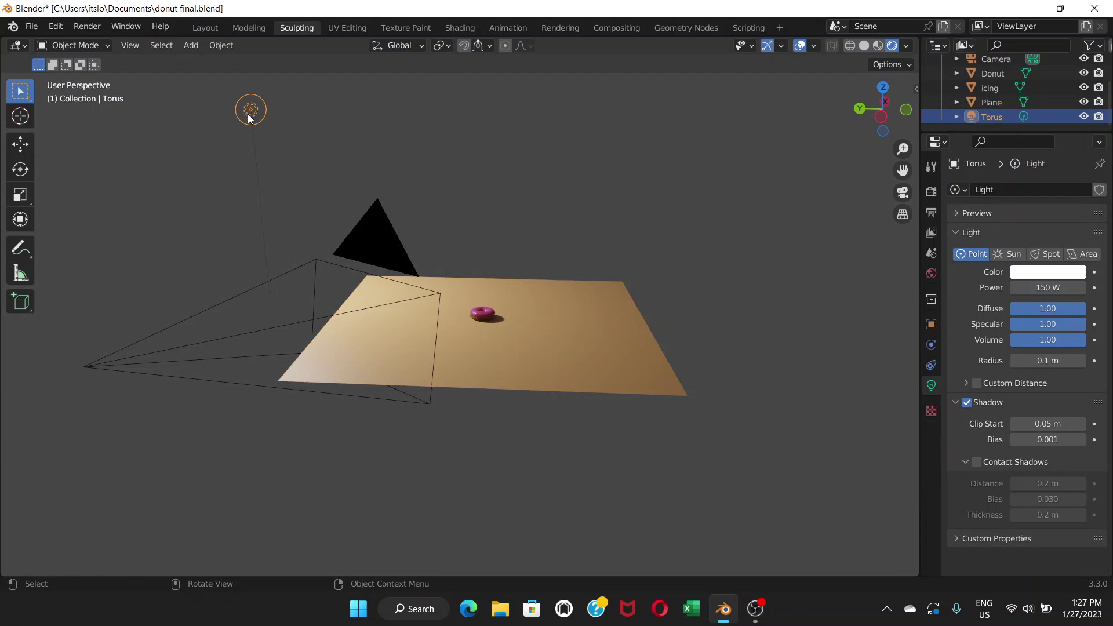
key("g")
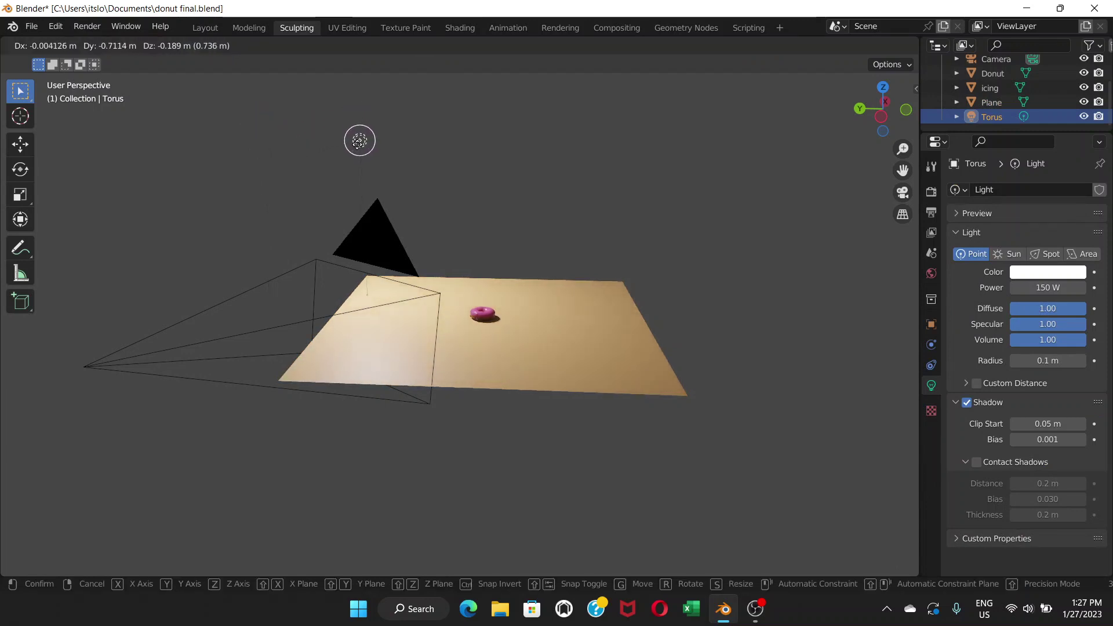
left_click(446, 252)
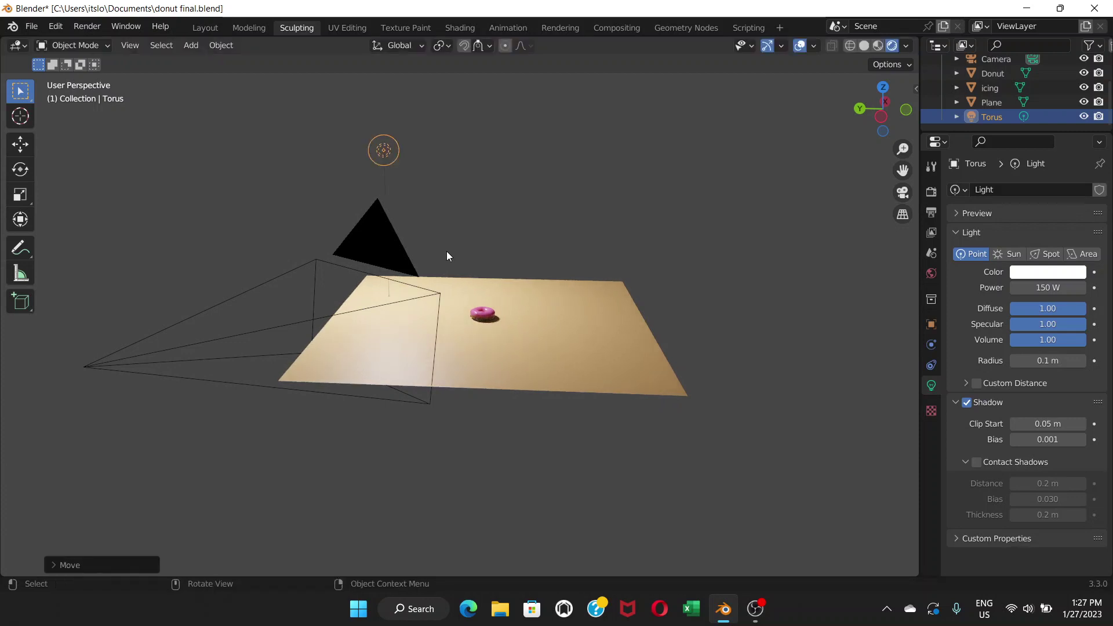
Orbit and pan around the donut to inspect the new lighting and its shadow
scroll(484, 313, "down", 3)
scroll(484, 313, "up", 3)
scroll(477, 317, "up", 8)
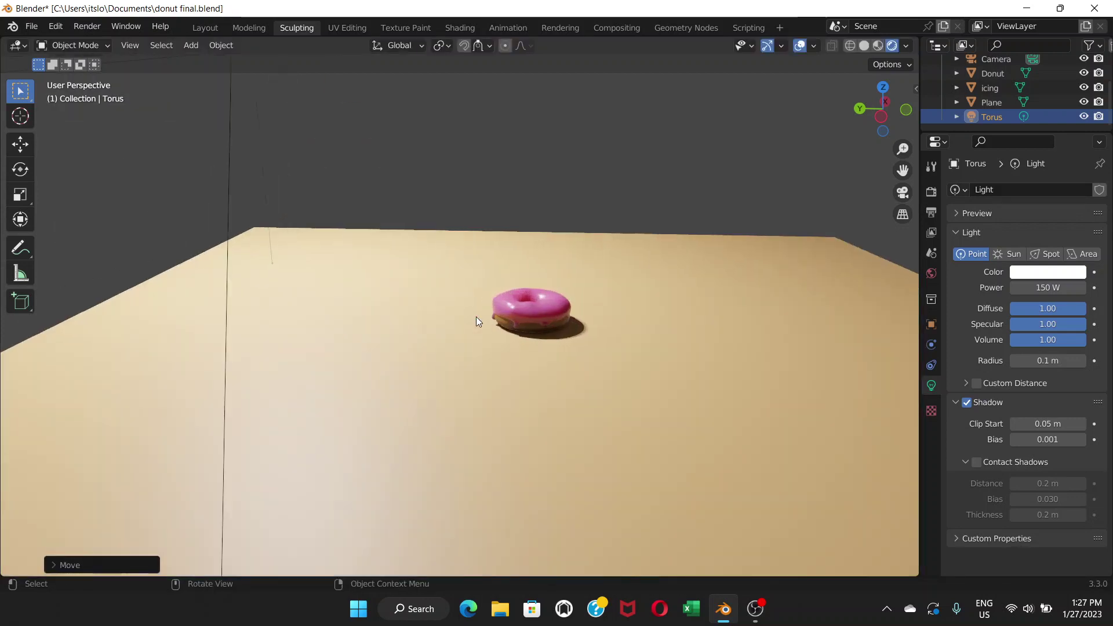
middle_click_drag(577, 333, 604, 217)
scroll(609, 270, "down", 5)
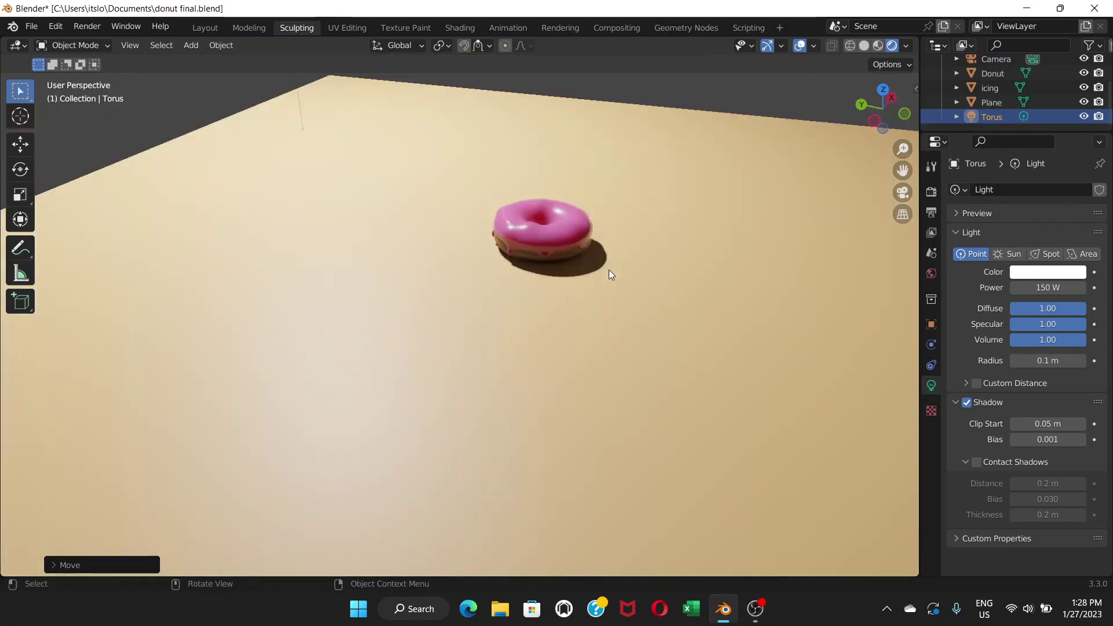
scroll(504, 339, "down", 3)
middle_click_drag(503, 338, 587, 361)
scroll(490, 294, "up", 3)
scroll(588, 360, "up", 4)
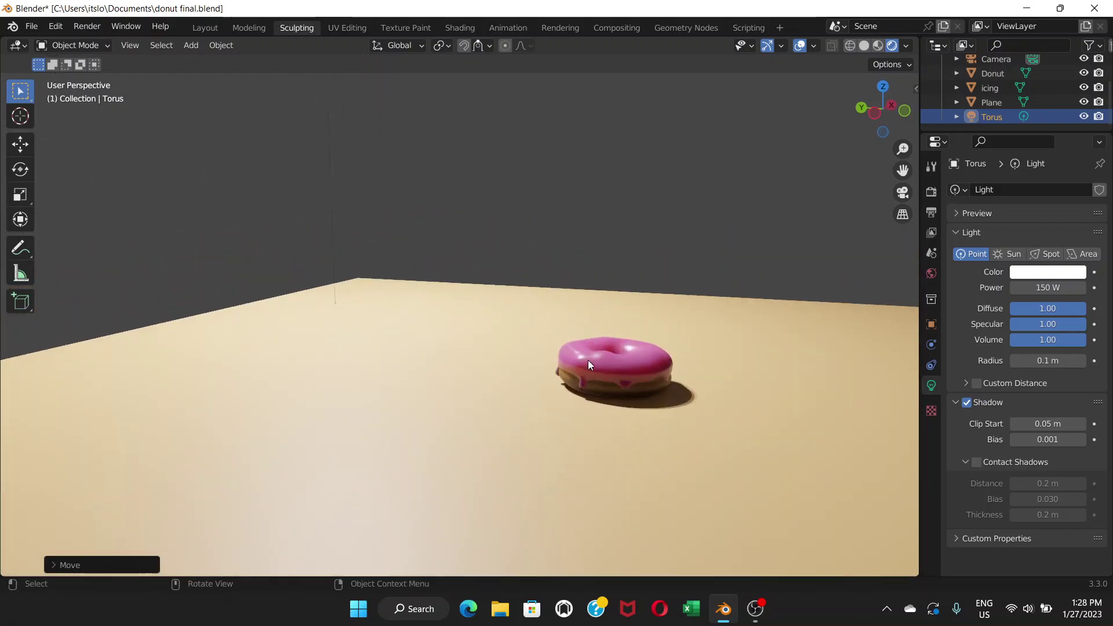
scroll(614, 403, "up", 2)
middle_click_drag(658, 402, 611, 317, "shift")
scroll(593, 266, "up", 1)
middle_click_drag(593, 267, 542, 302, "shift")
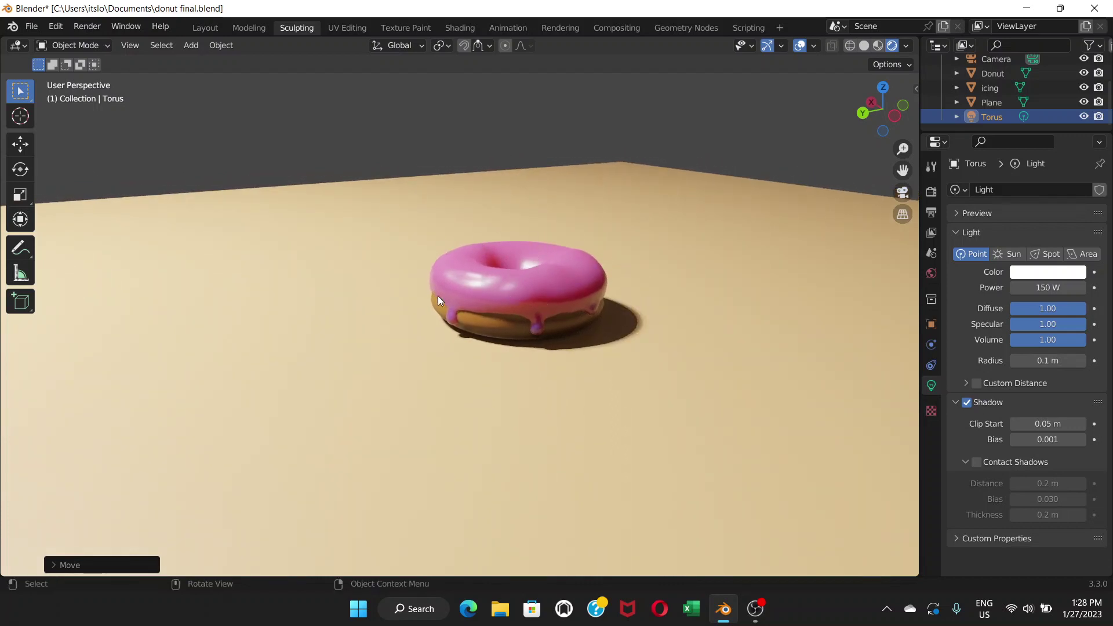
Hide the floor plane and icing with H, then select the bare donut to view its material
left_click(493, 282)
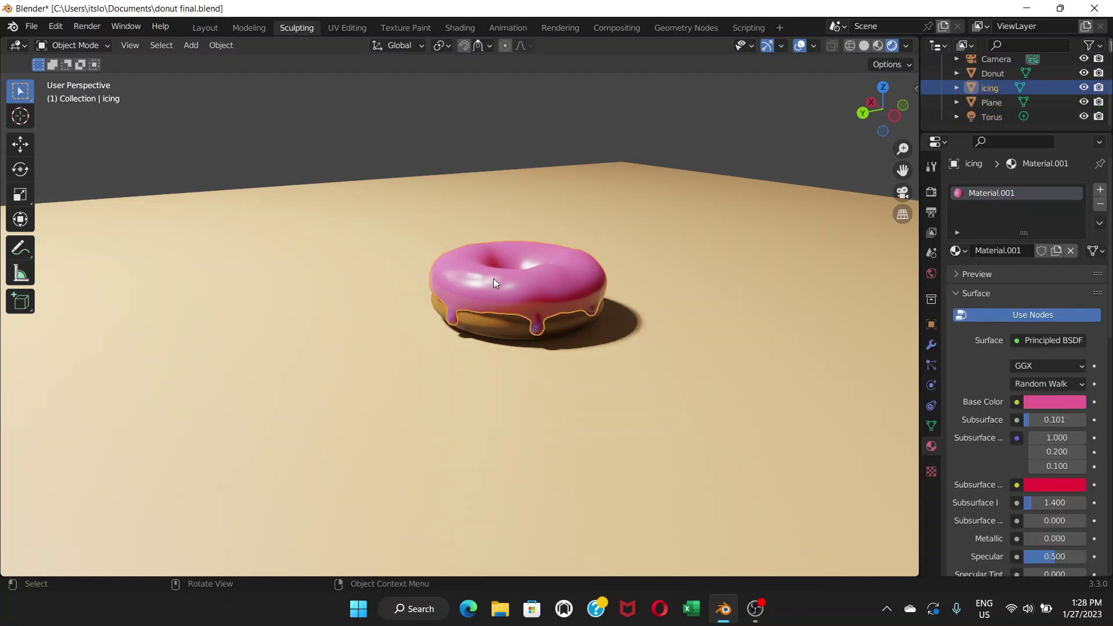
left_click(600, 225)
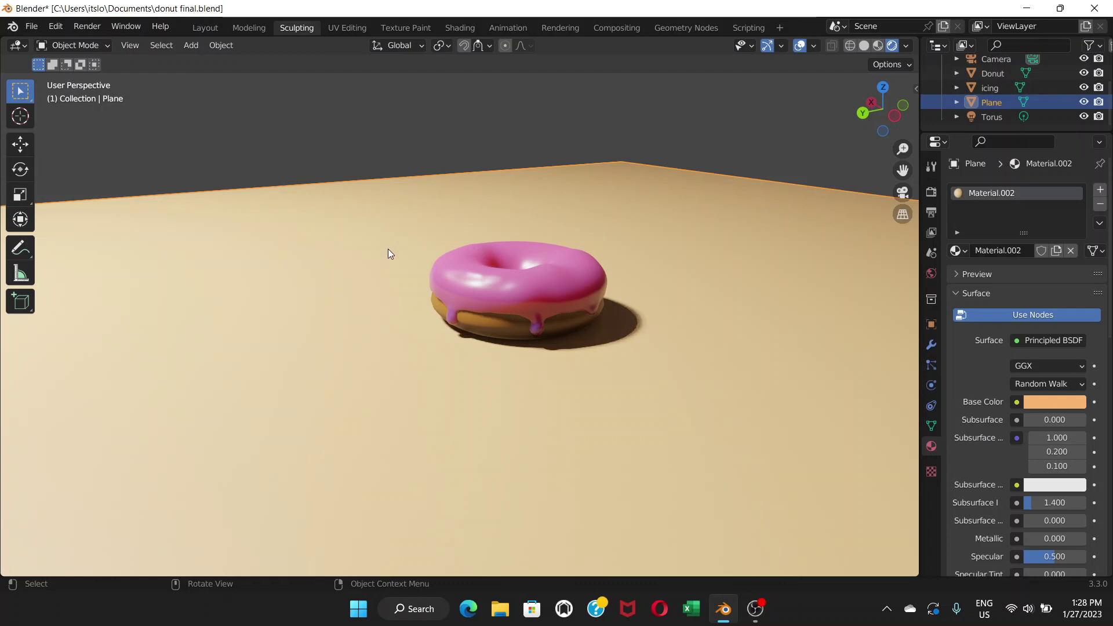
key("h")
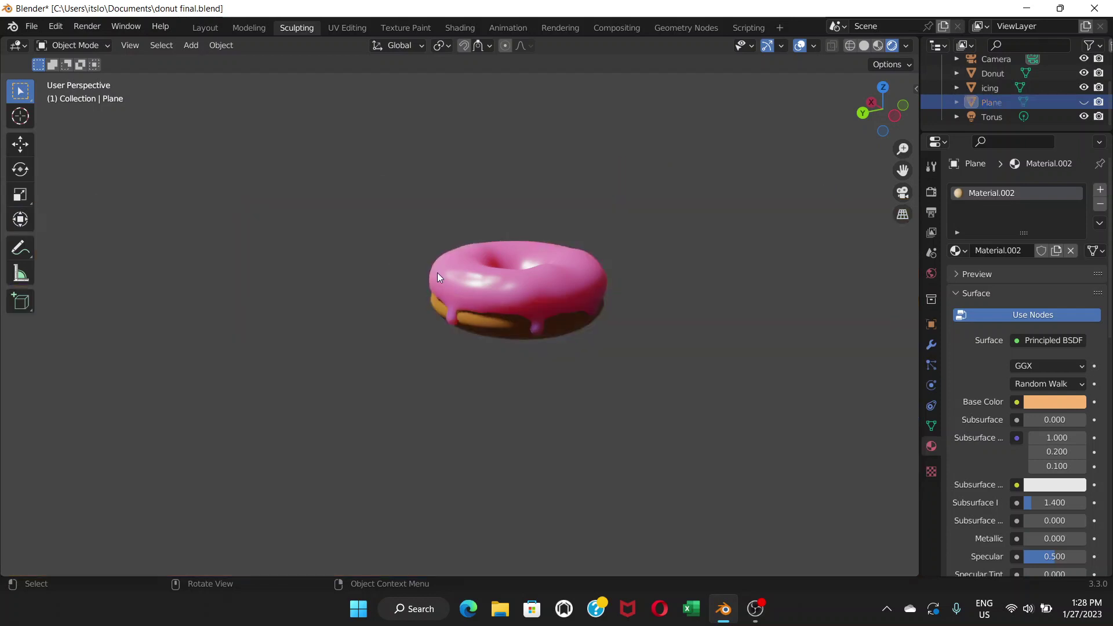
left_click(540, 295)
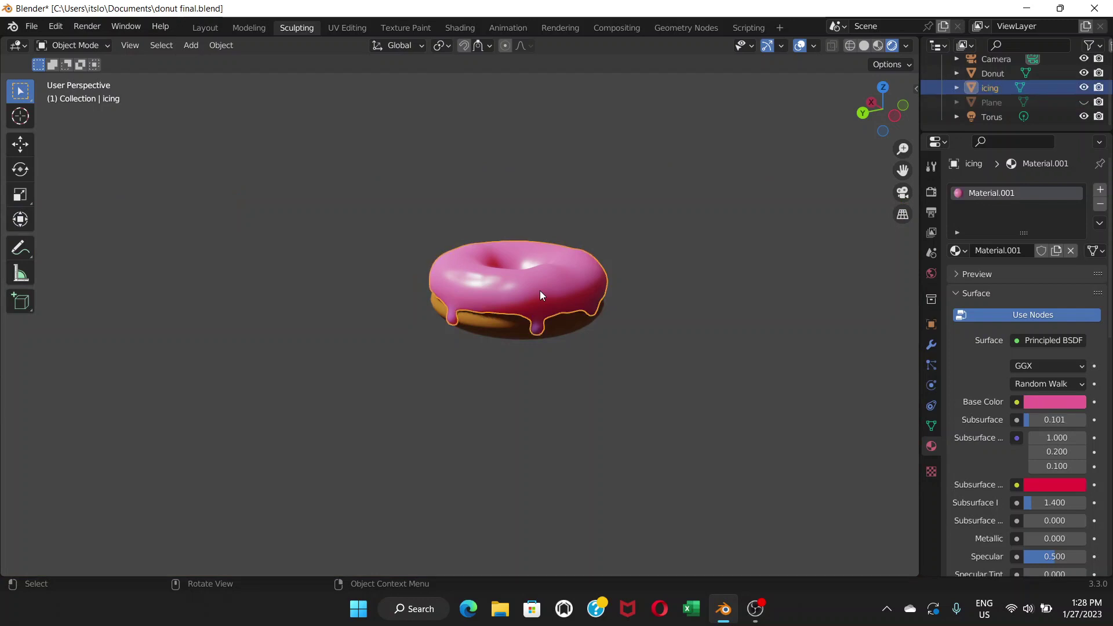
key("h")
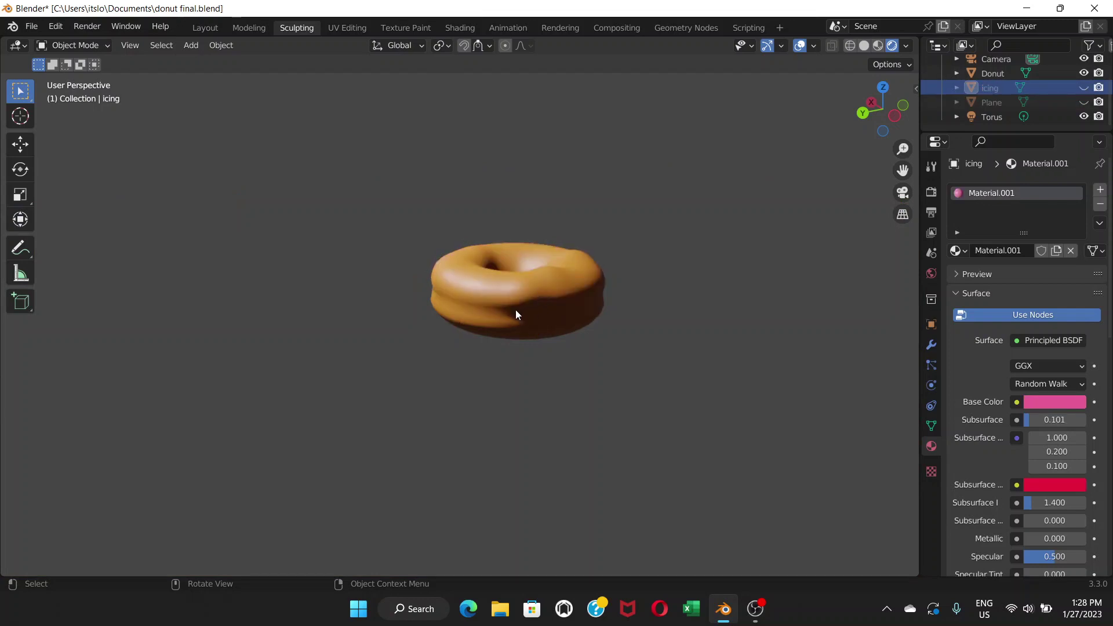
left_click(488, 297)
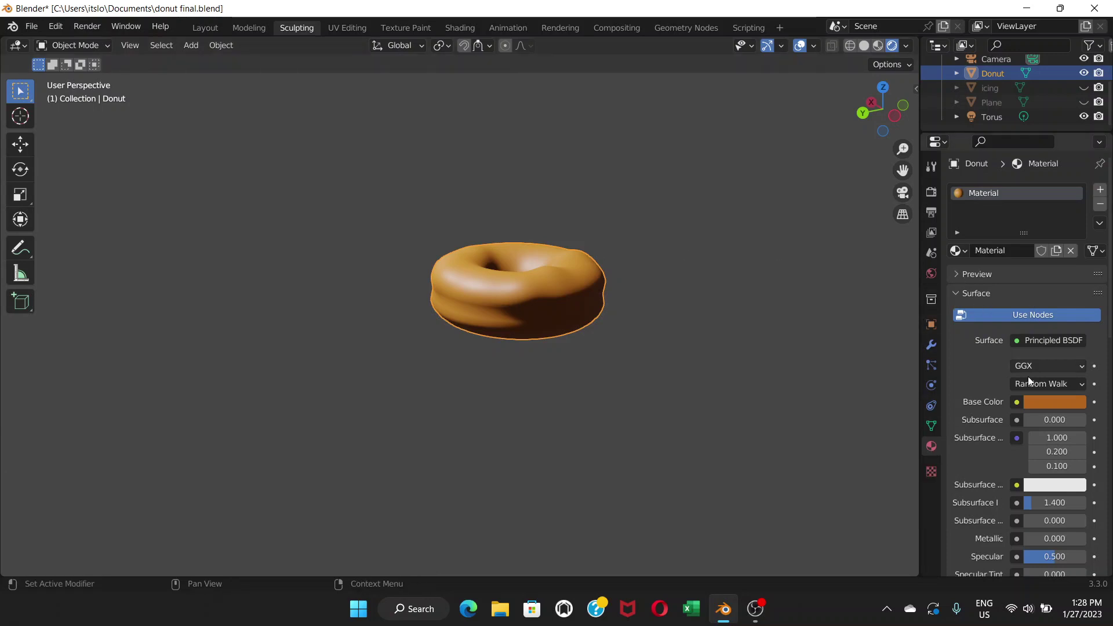
scroll(1031, 443, "down", 3)
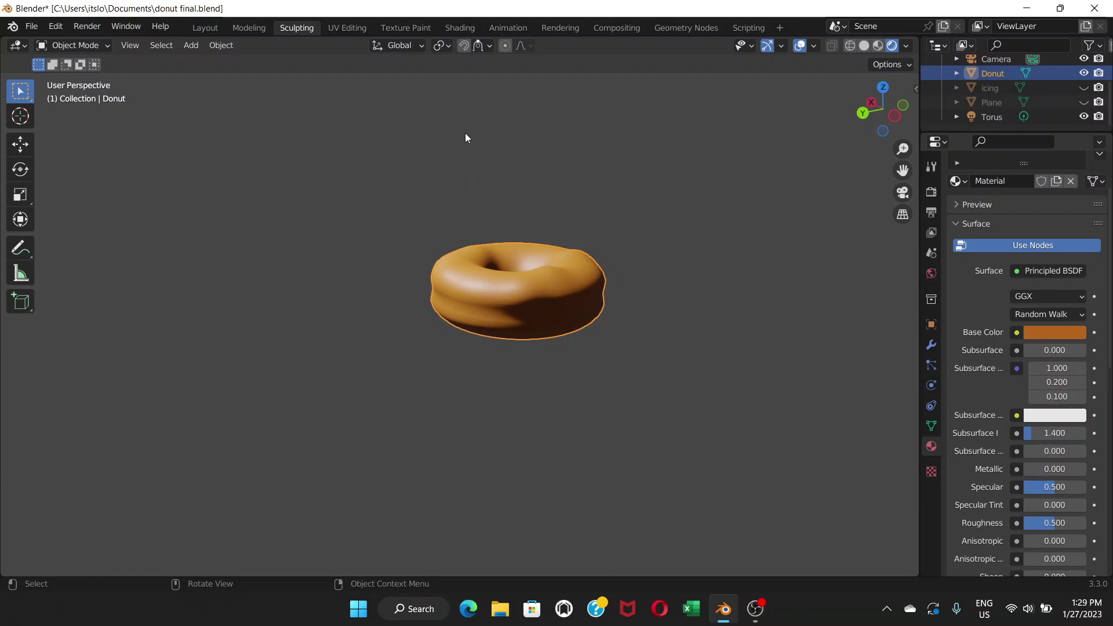
Switch to the Shading workspace and zoom and orbit to a low side view of the donut
left_click(458, 29)
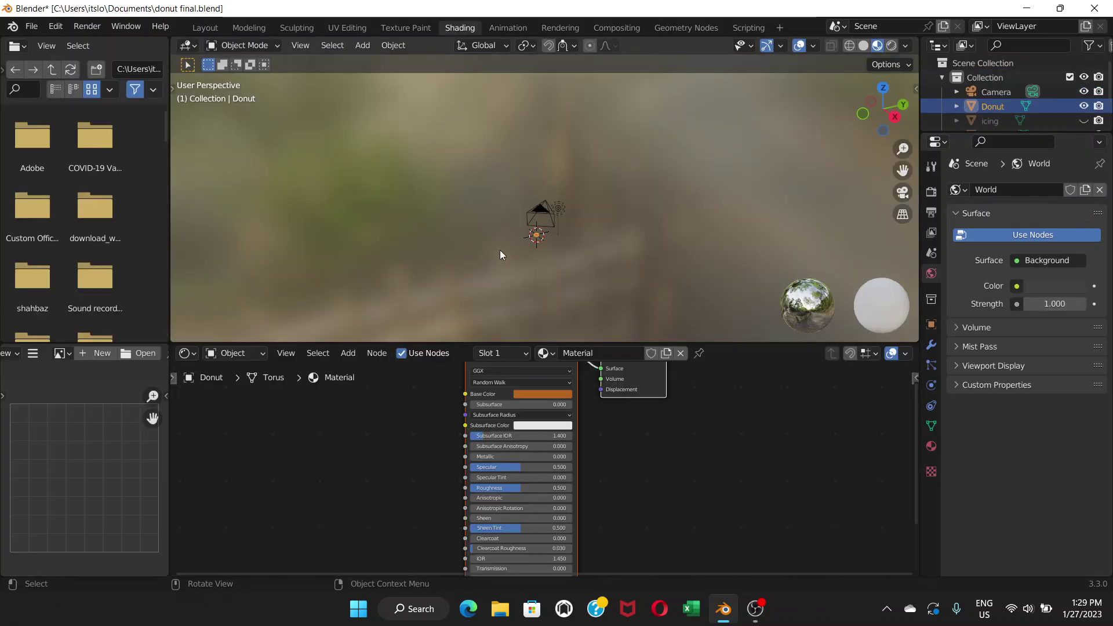
scroll(530, 246, "up", 5)
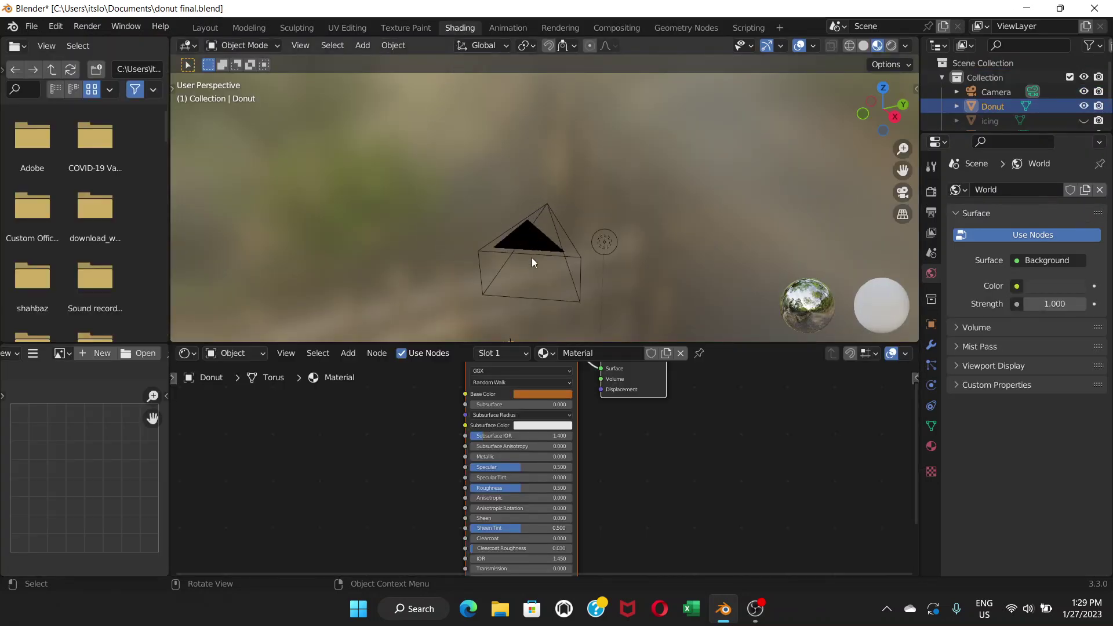
middle_click_drag(526, 309, 558, 153, "shift")
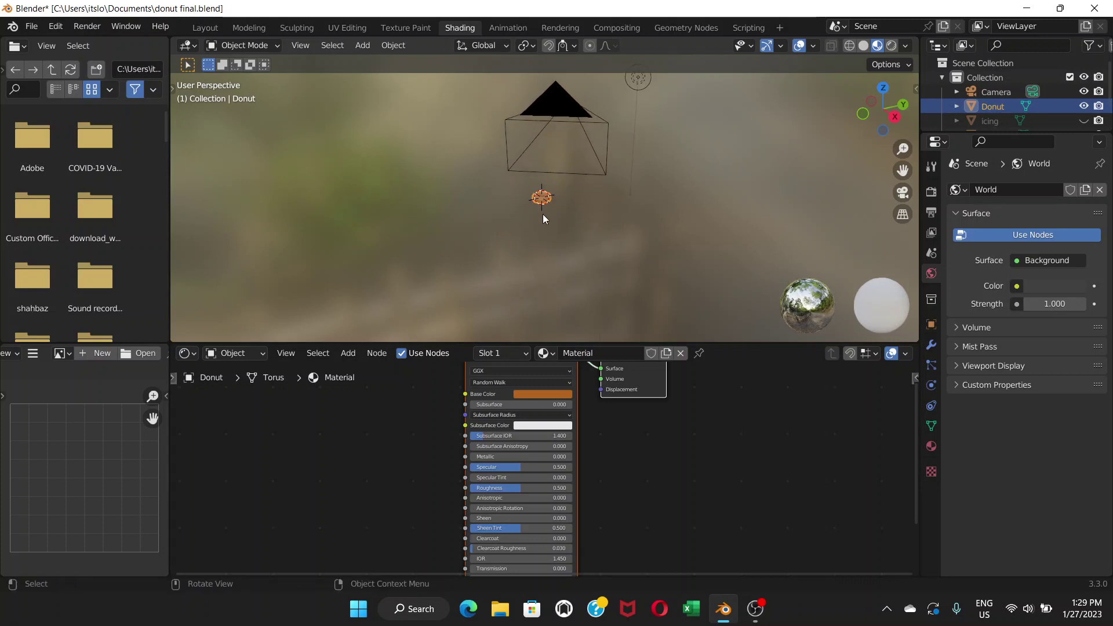
scroll(544, 209, "up", 6)
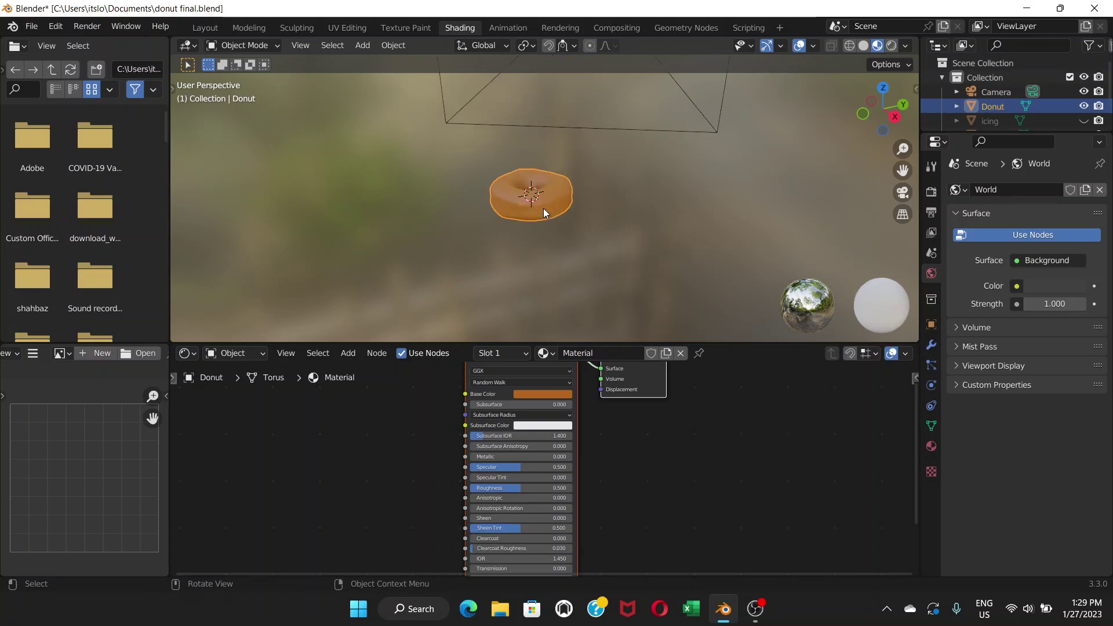
scroll(543, 207, "up", 4)
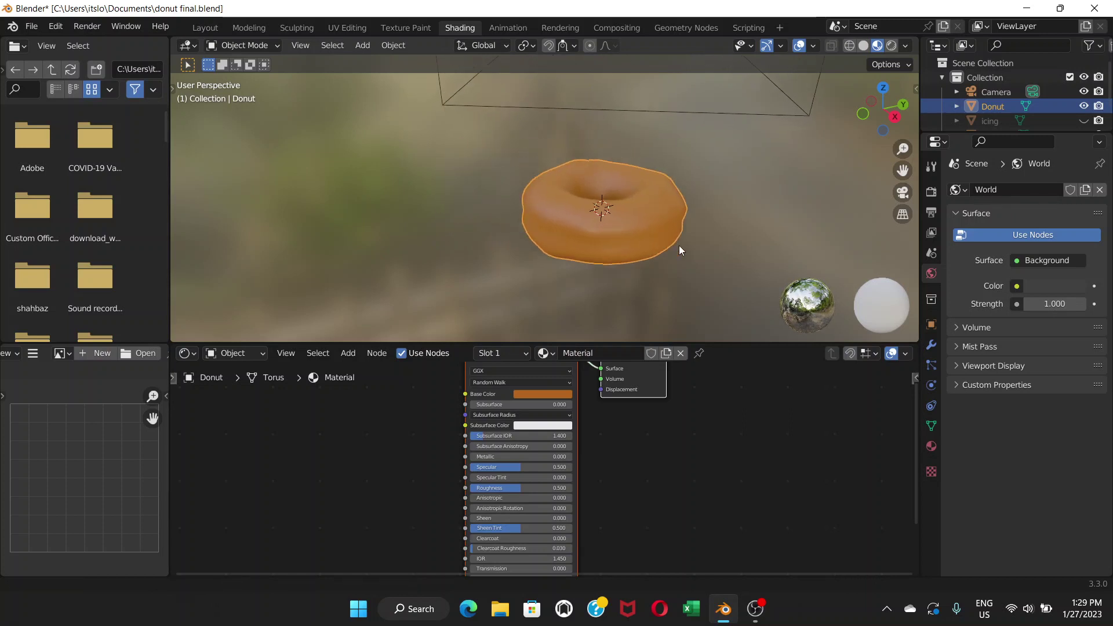
middle_click_drag(679, 250, 514, 198, "shift")
scroll(496, 217, "up", 2)
scroll(495, 217, "up", 2)
scroll(502, 244, "up", 2)
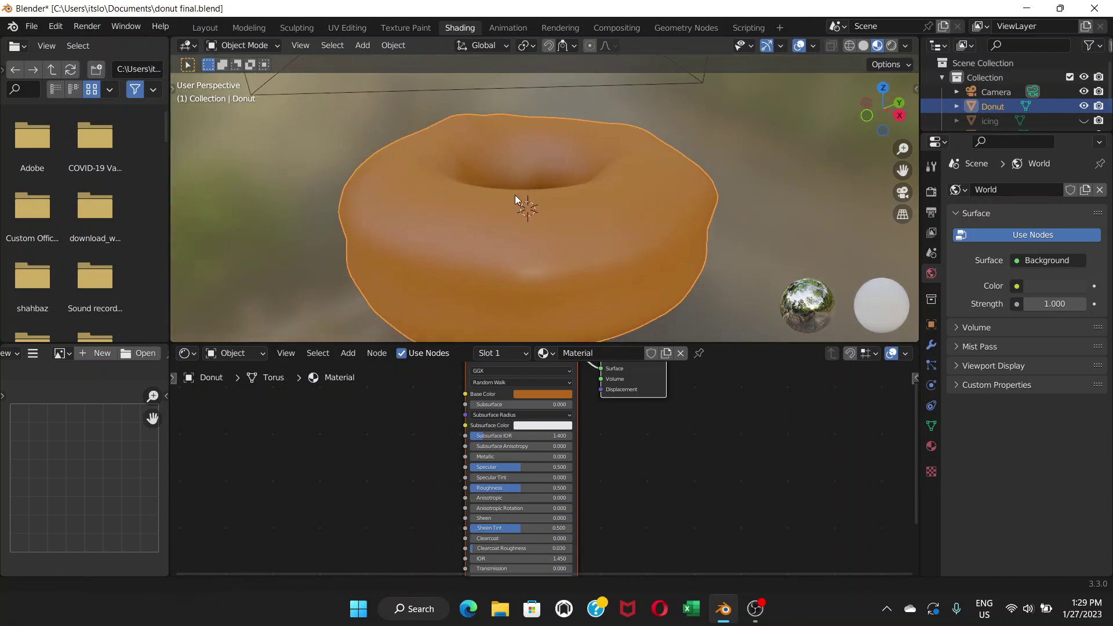
middle_click_drag(521, 276, 527, 224)
middle_click_drag(509, 292, 528, 148)
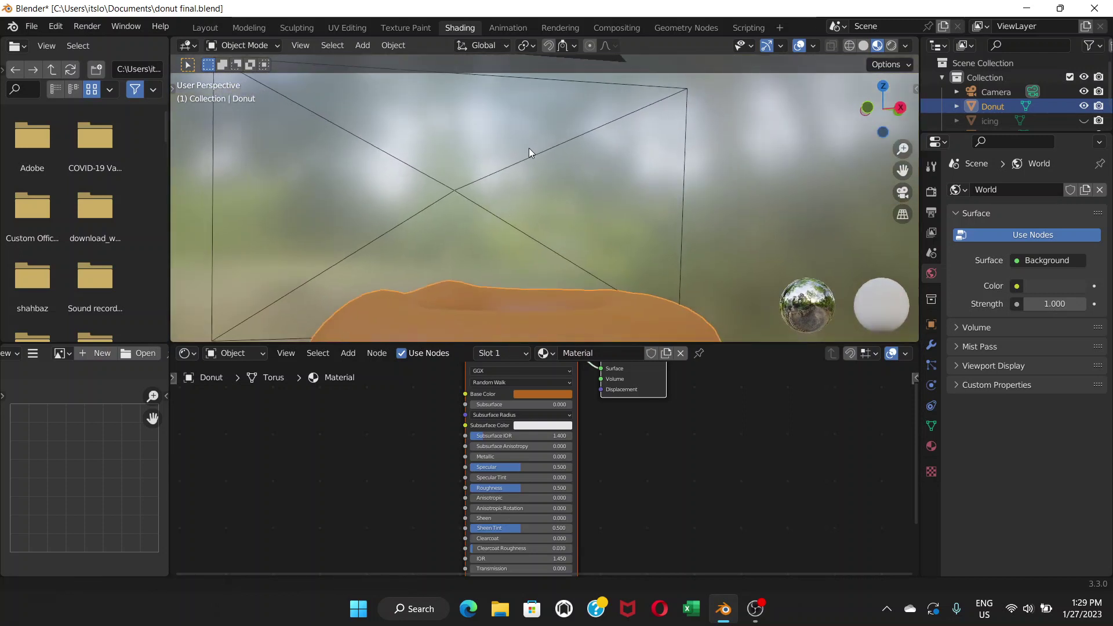
scroll(507, 308, "down", 6)
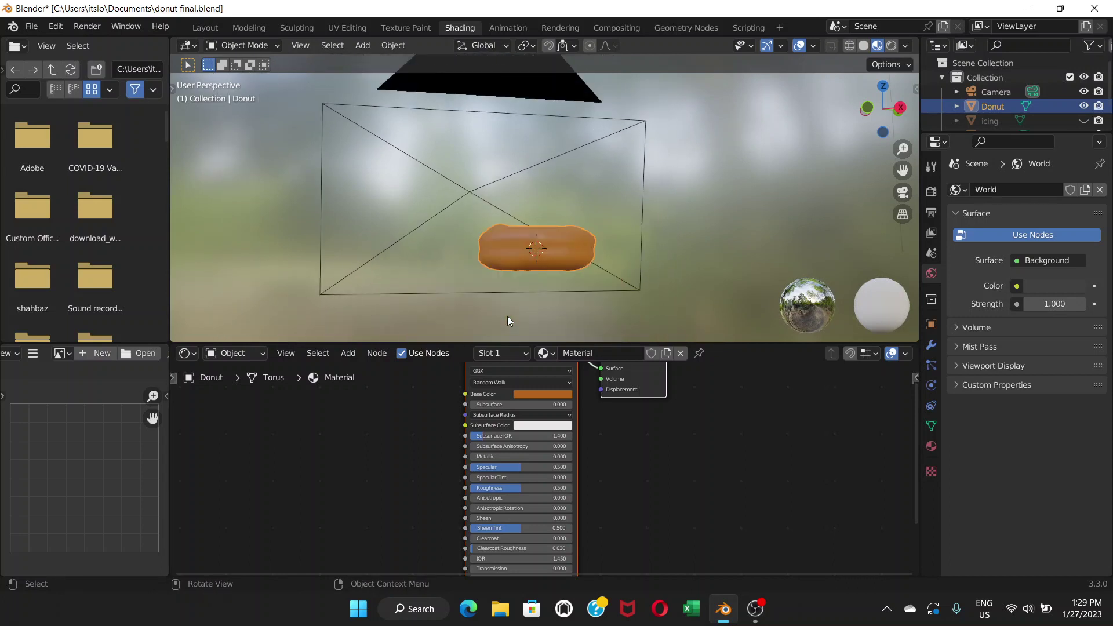
middle_click_drag(507, 317, 518, 284)
scroll(544, 273, "down", 2)
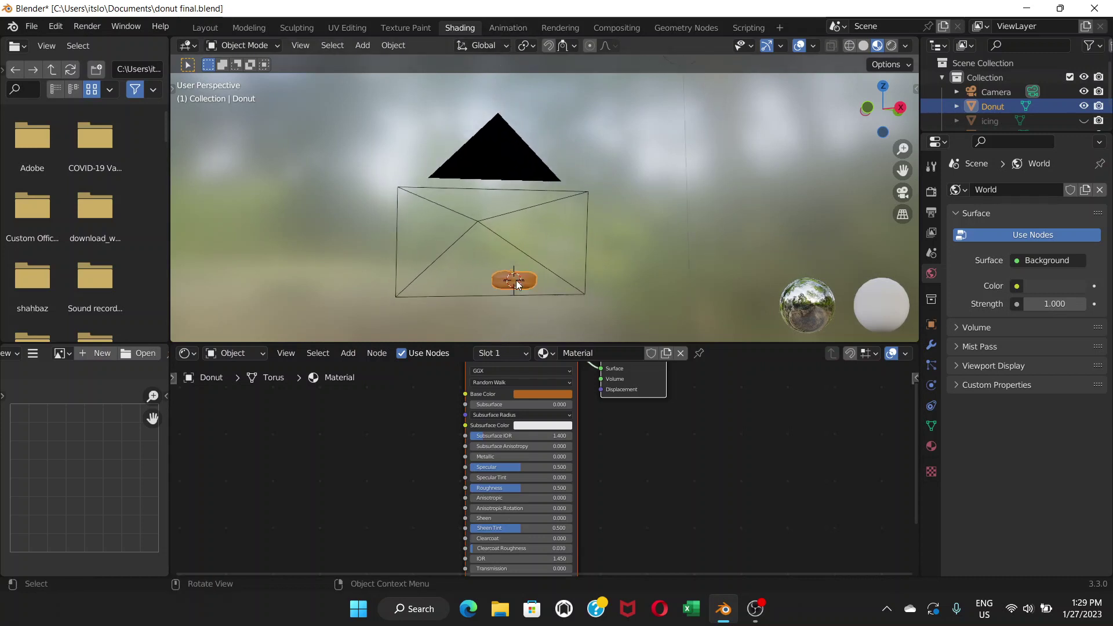
scroll(516, 285, "down", 1)
Check the camera view with Numpad 0, then orbit back to a close view of the donut
key("KP_0")
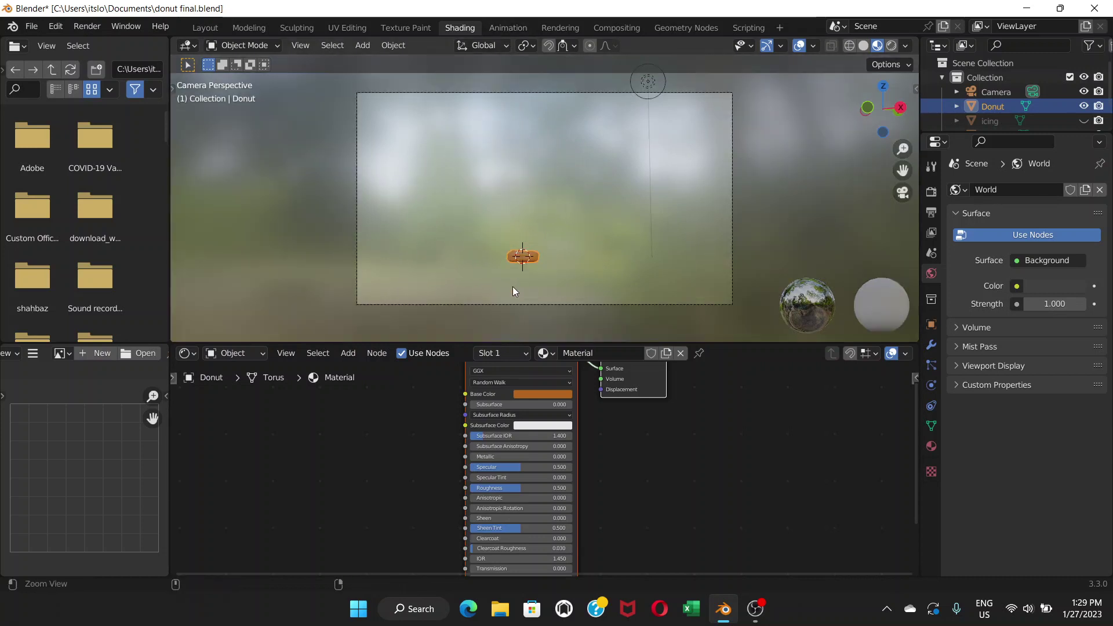
scroll(521, 301, "up", 2)
middle_click_drag(531, 307, 519, 192, "shift")
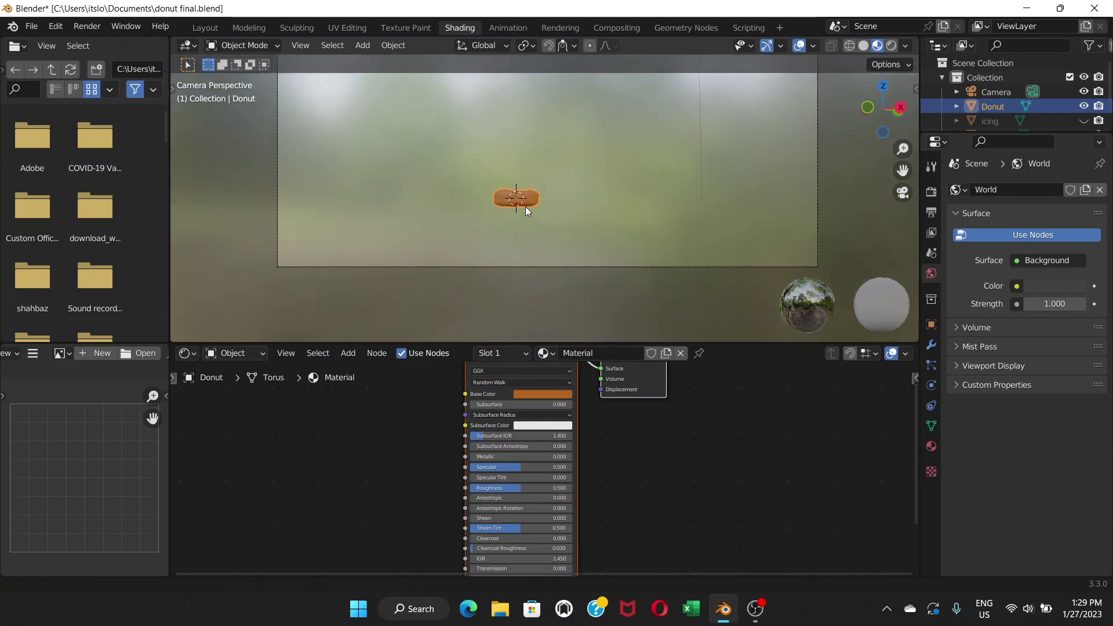
scroll(528, 243, "up", 4)
scroll(585, 234, "up", 3)
scroll(585, 234, "up", 5)
scroll(541, 229, "up", 1)
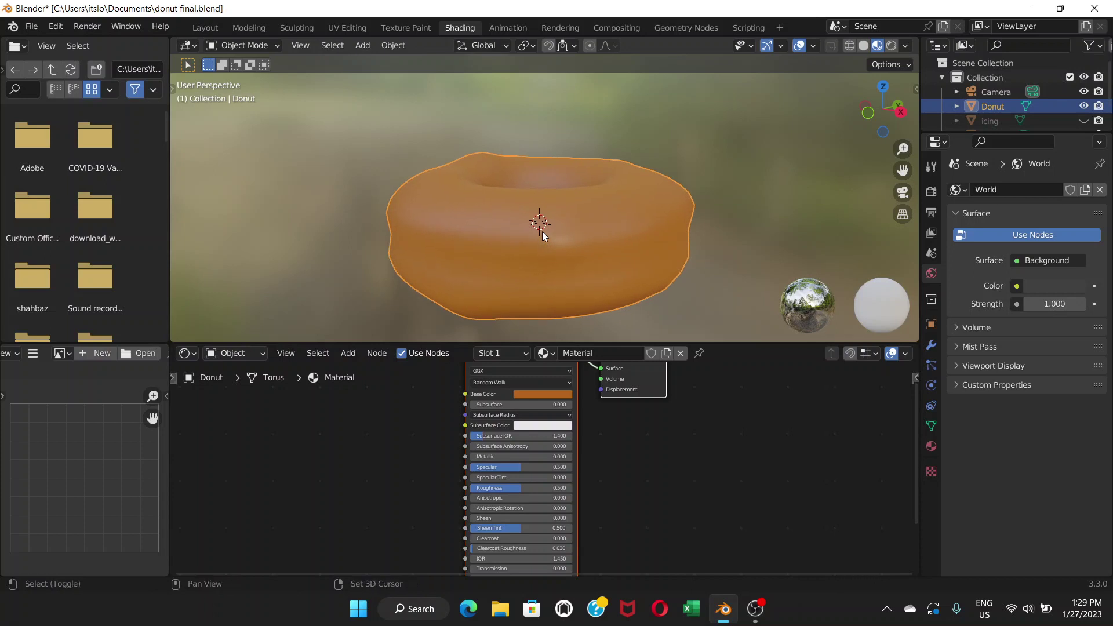
middle_click_drag(541, 229, 537, 199)
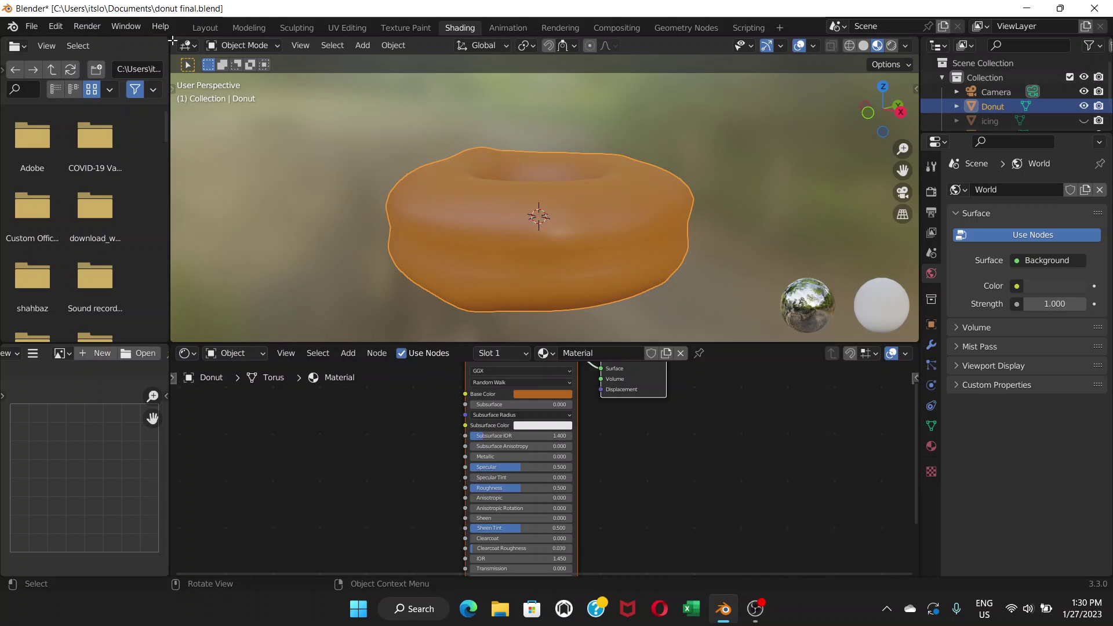
Merge away the file browser and lower-left areas and enlarge the node editor
left_click_drag(172, 40, 124, 41)
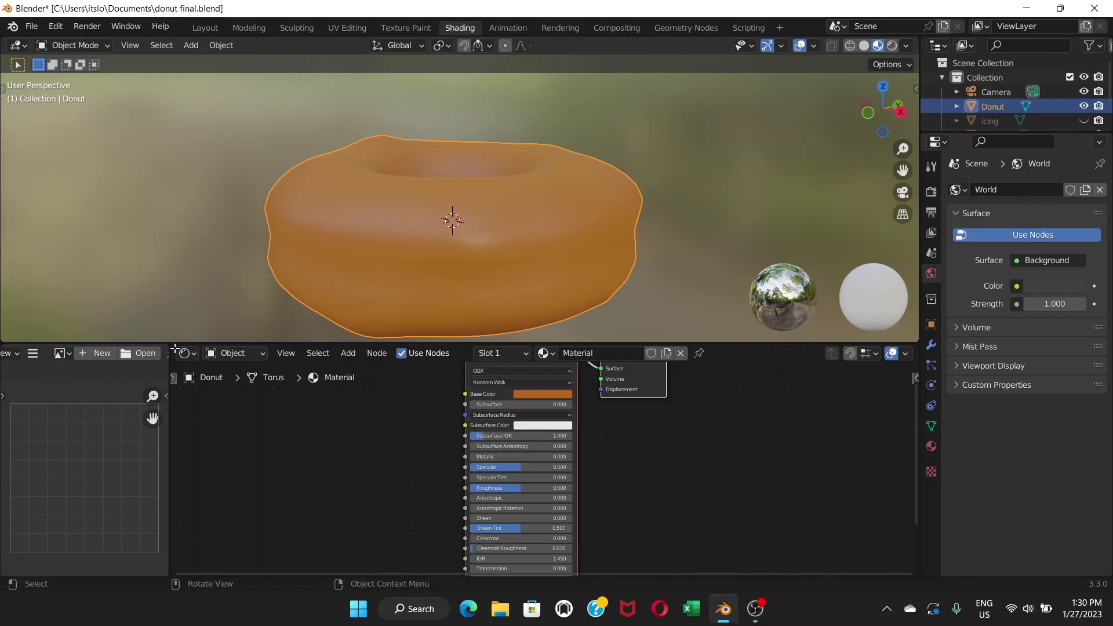
left_click_drag(168, 348, 137, 347)
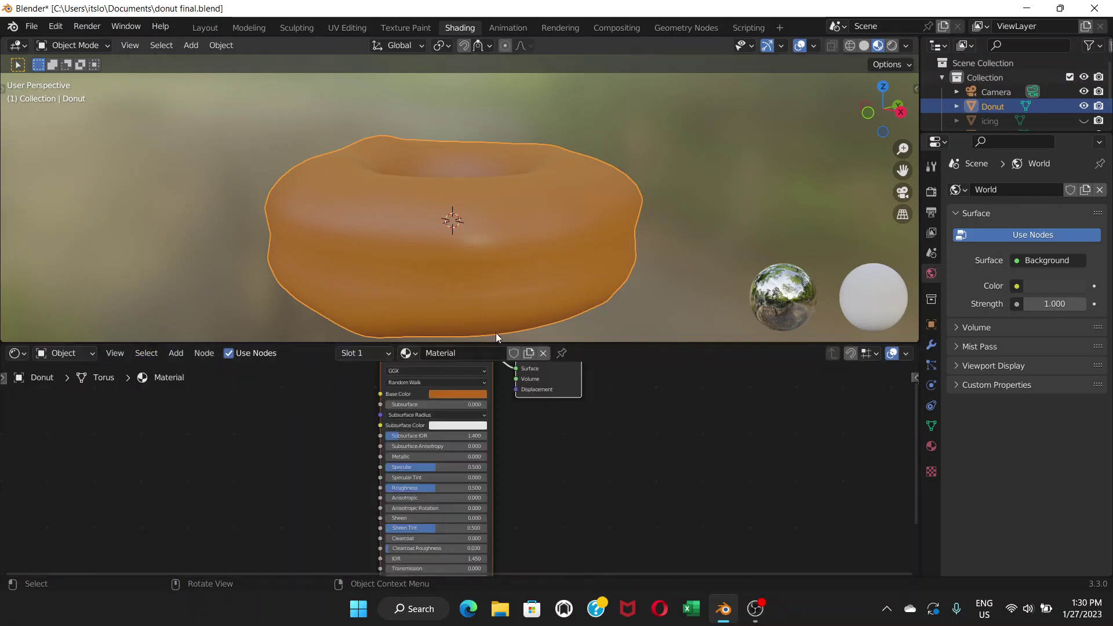
left_click_drag(510, 341, 532, 292)
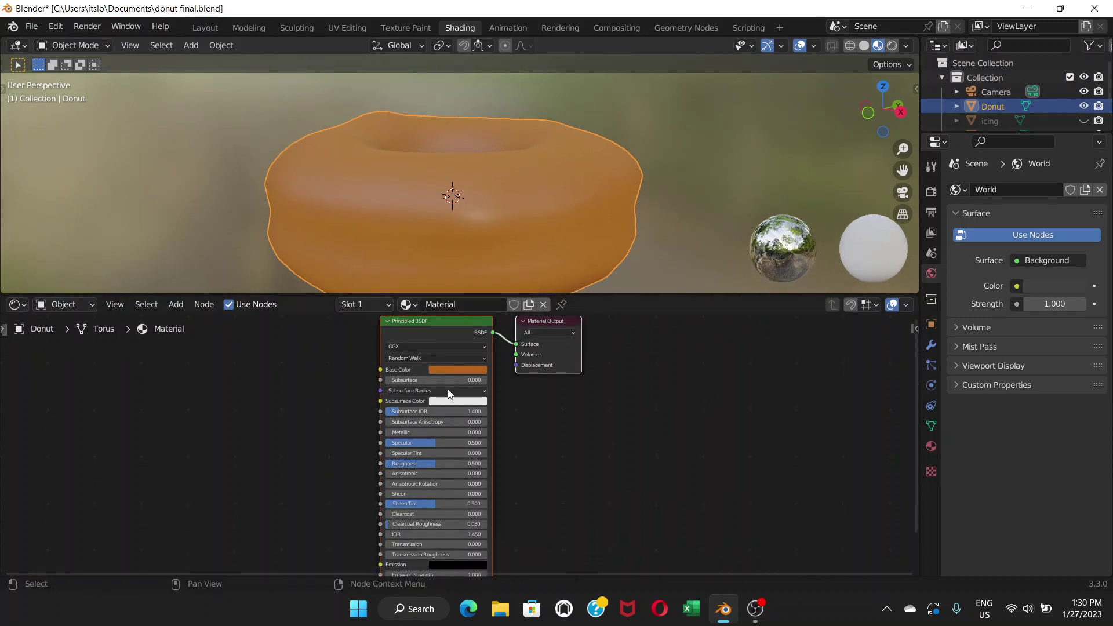
Zoom and pan the Shader Editor to frame the nodes, then show the donut's Material Properties
scroll(444, 389, "up", 1)
scroll(445, 388, "up", 2)
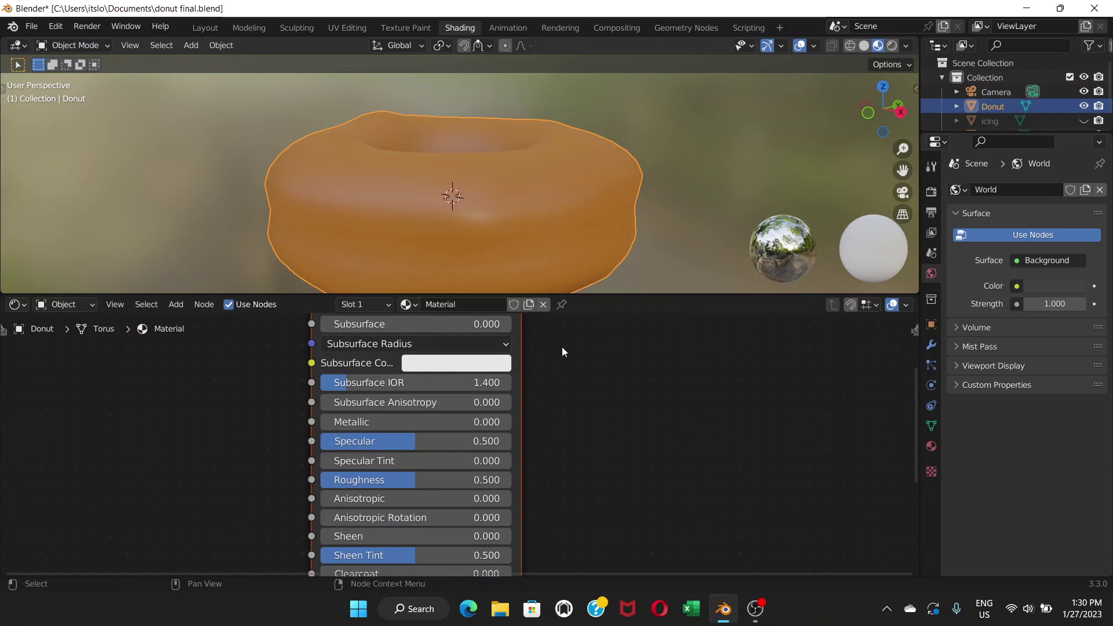
middle_click_drag(562, 346, 683, 450)
middle_click_drag(719, 486, 764, 476)
scroll(512, 408, "down", 3)
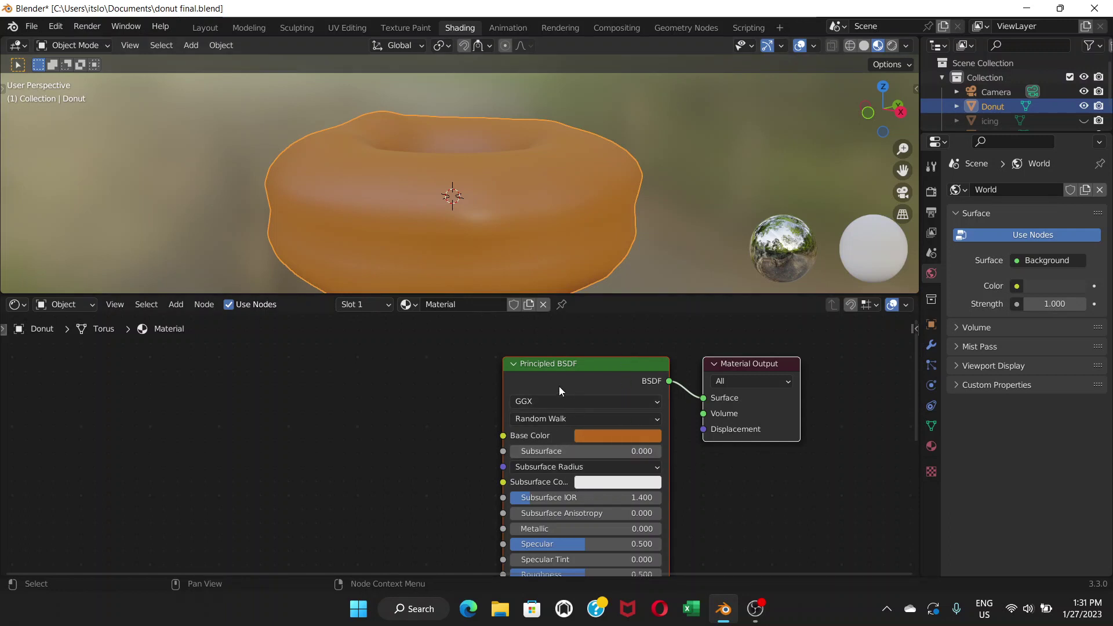
left_click(931, 447)
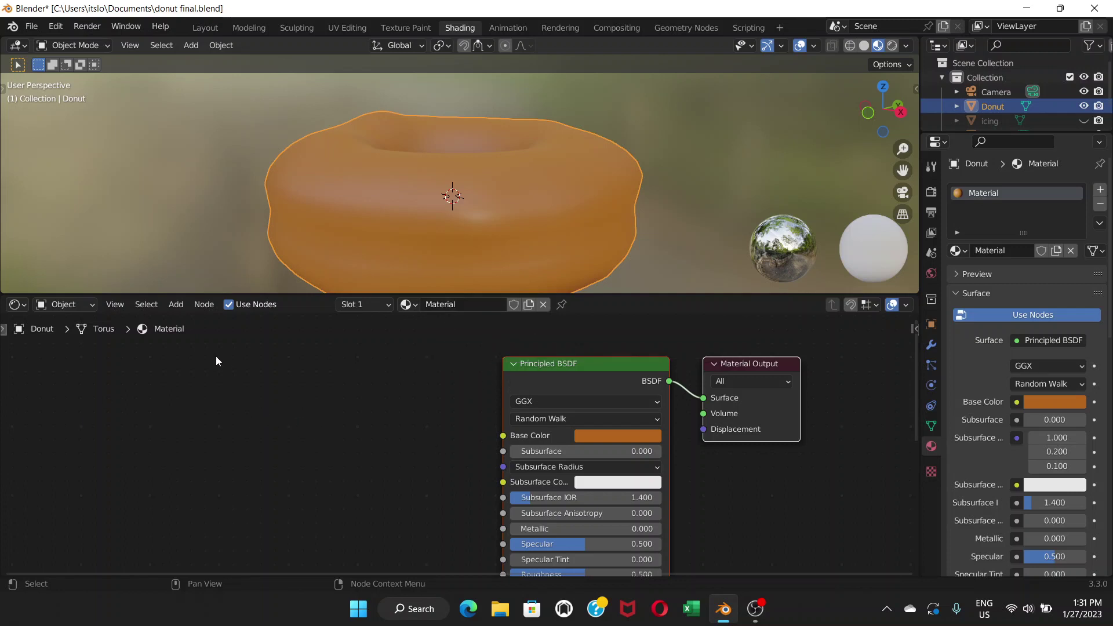
Add a Noise Texture node from Add > Texture and place it left of the Principled BSDF
left_click(176, 305)
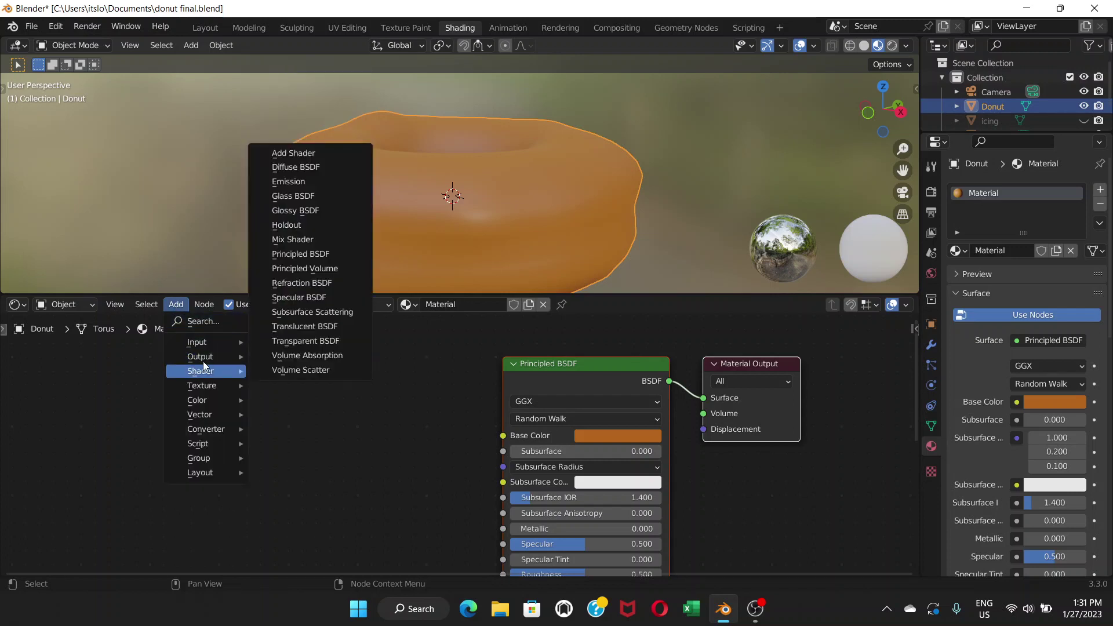
mouse_move(203, 390)
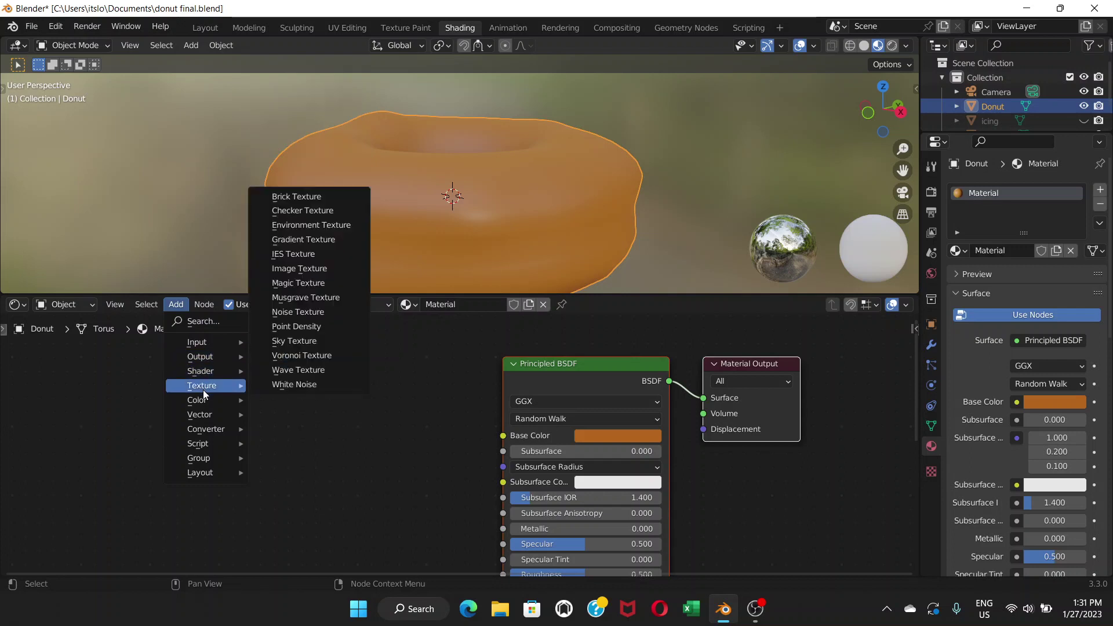
left_click(303, 314)
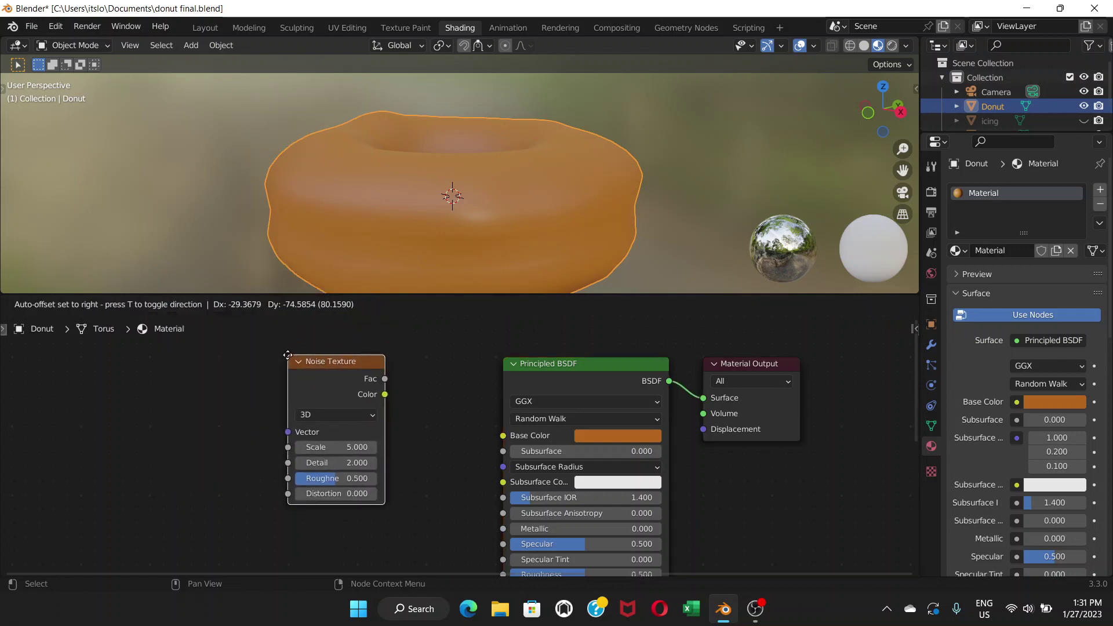
left_click(287, 355)
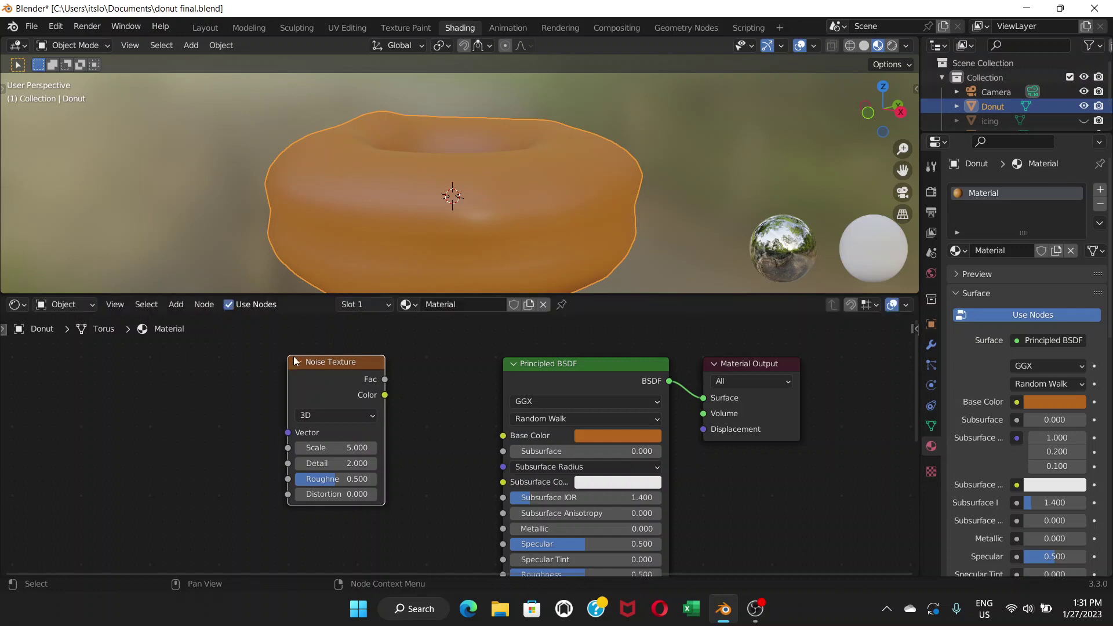
left_click_drag(335, 363, 391, 367)
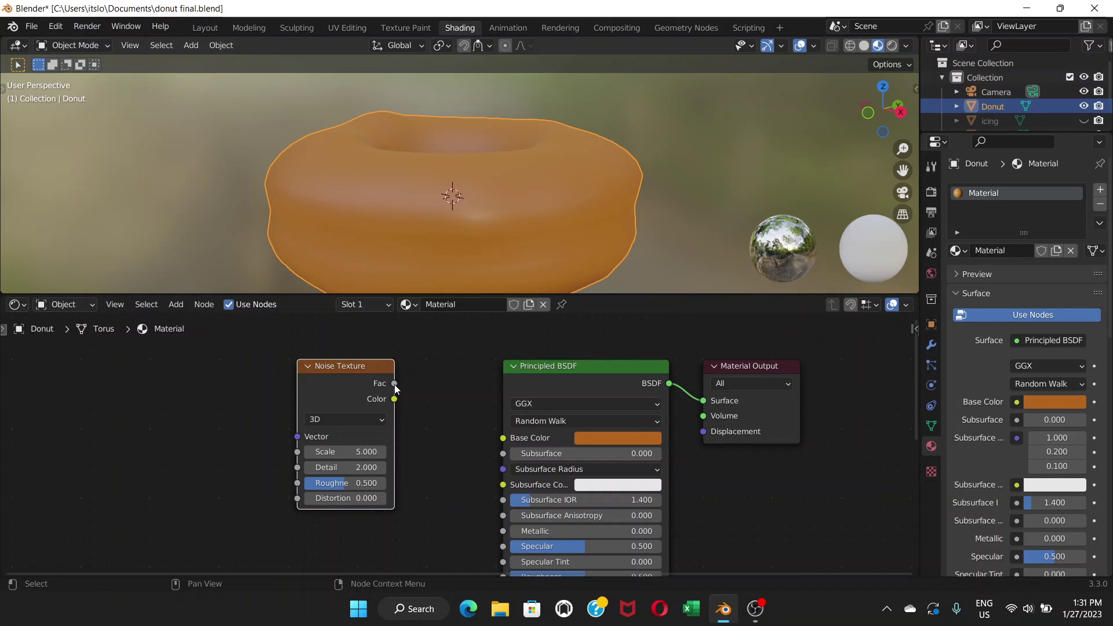
Link the Noise Texture's Fac to Base Color, then move the Noise node further left
left_click_drag(394, 384, 499, 437)
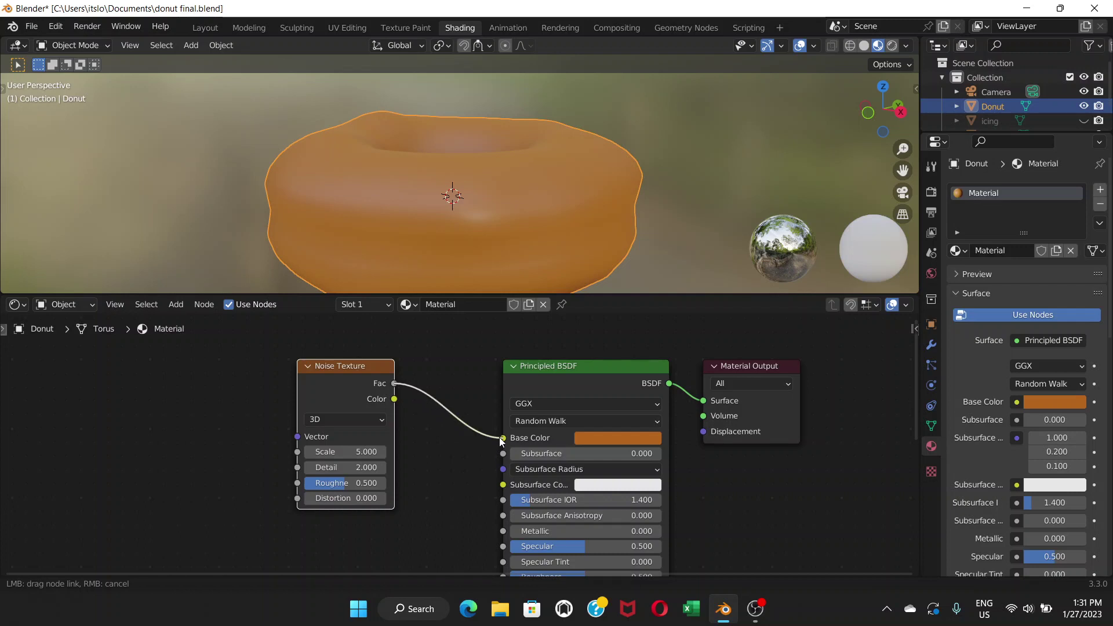
left_click_drag(499, 437, 499, 437)
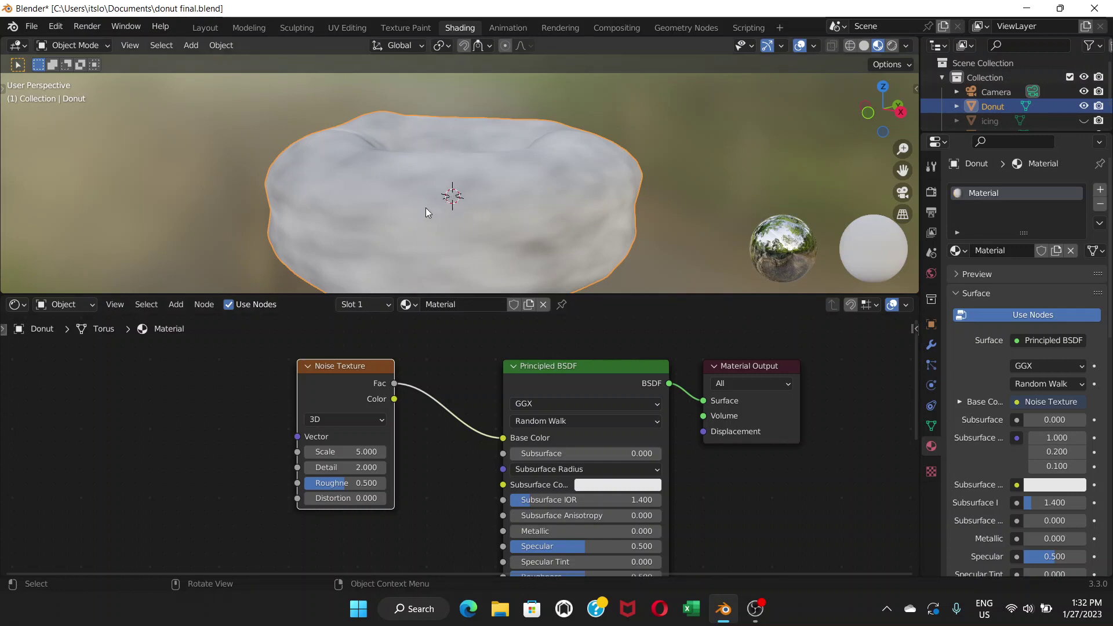
middle_click_drag(426, 207, 523, 208)
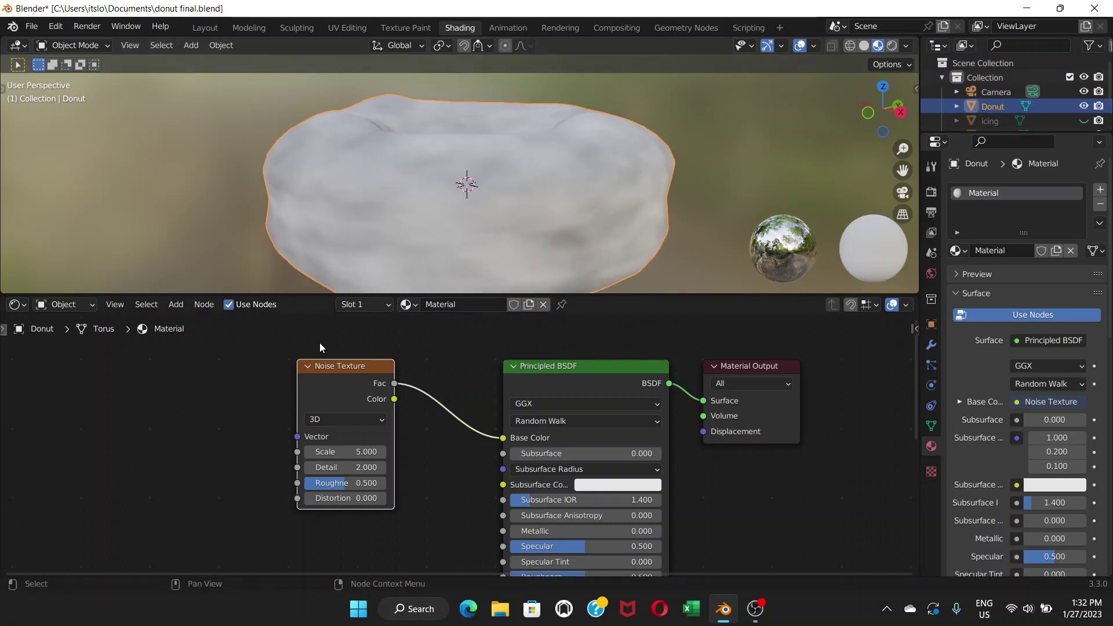
left_click_drag(325, 369, 214, 385)
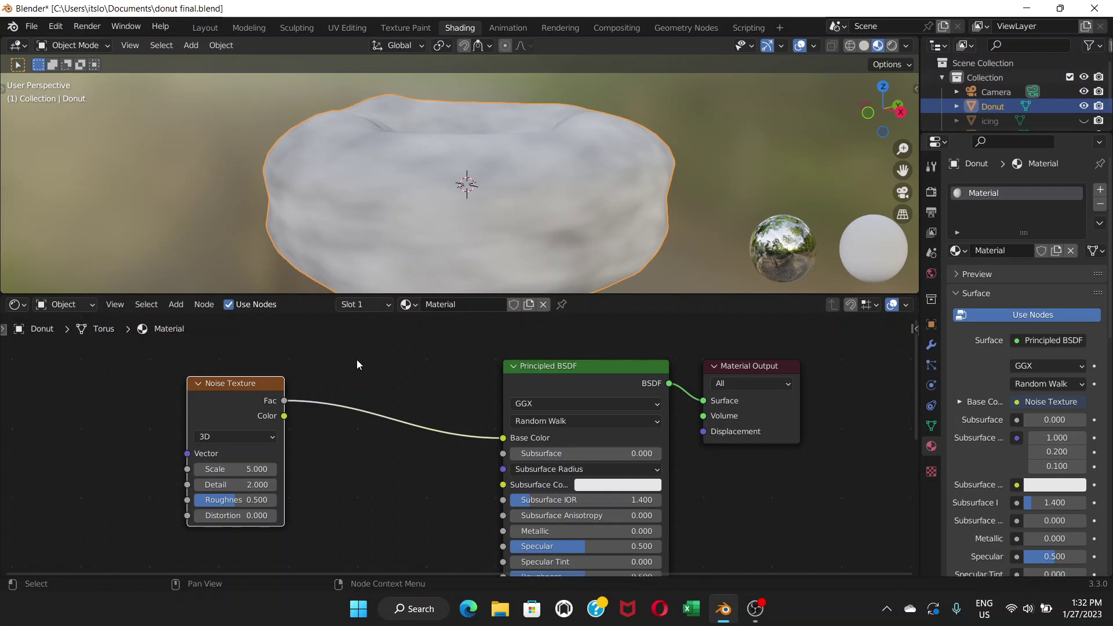
Add a ColorRamp node from Converter and drop it onto the Fac–Base Color link
left_click(177, 304)
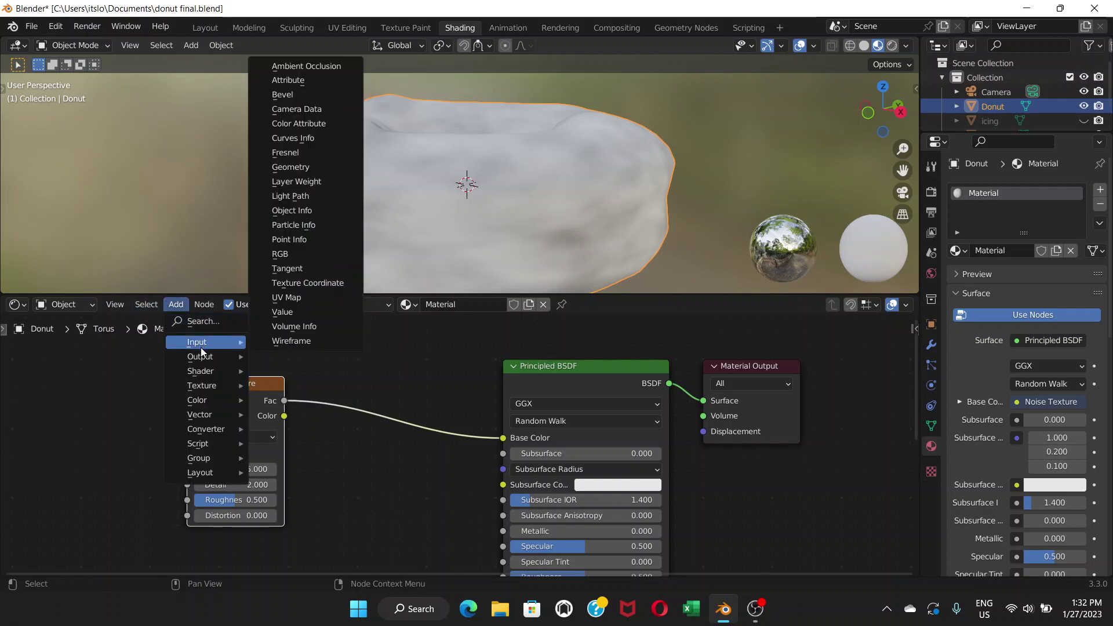
mouse_move(211, 434)
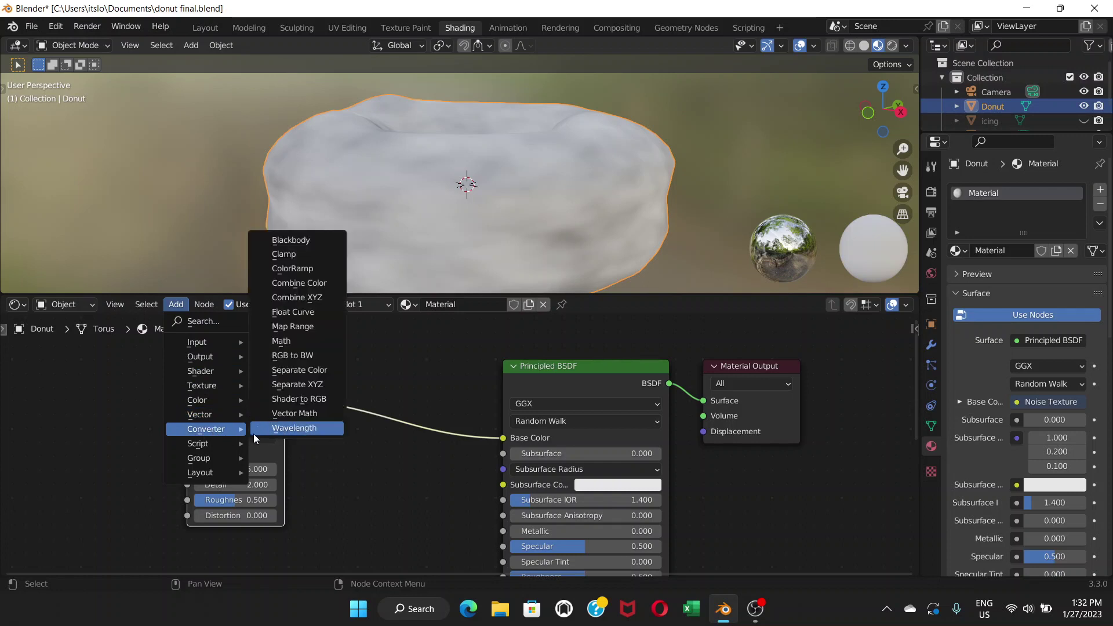
left_click(301, 269)
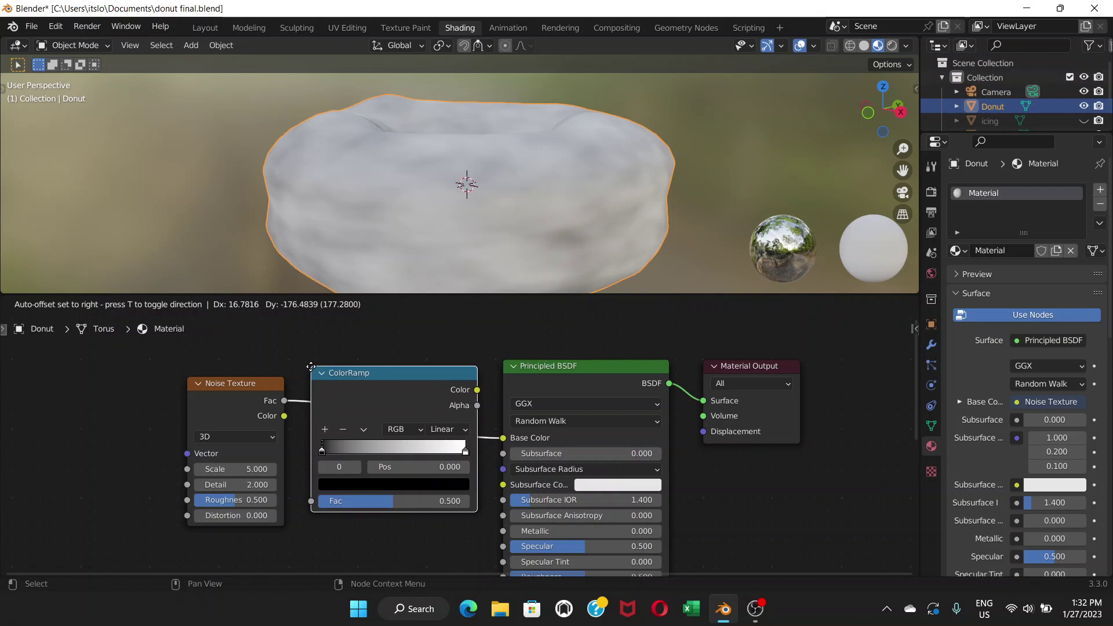
left_click(310, 366)
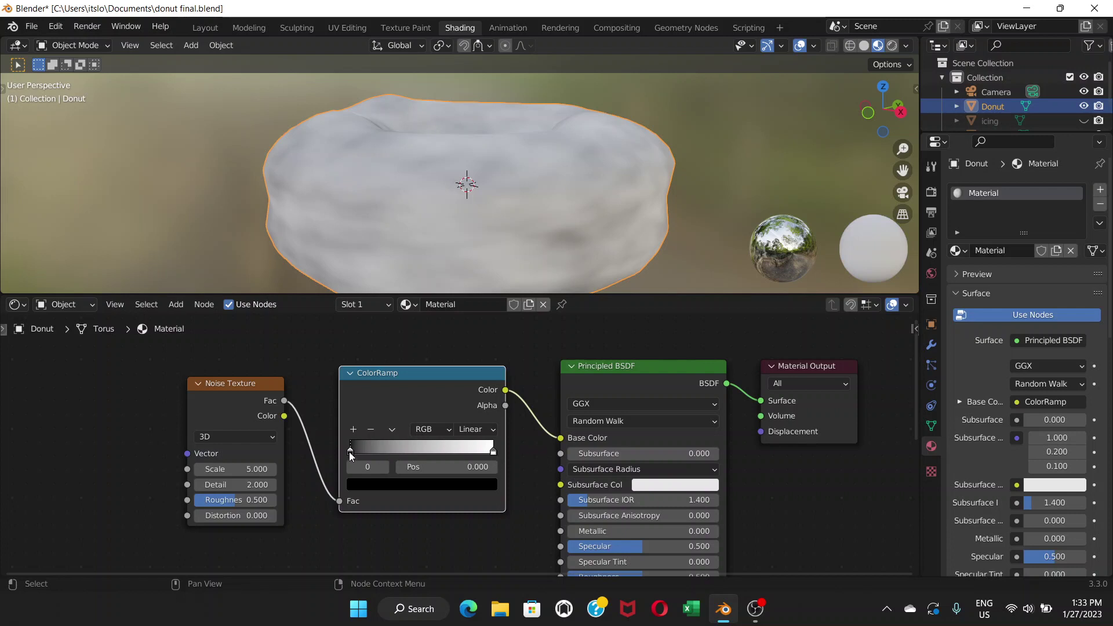
Drag the ColorRamp's black stop right, then nudge it back to Pos 0.047
mouse_move(350, 454)
left_mouse_down()
mouse_move(419, 454)
mouse_move(356, 451)
left_mouse_up()
left_click_drag(358, 455, 356, 457)
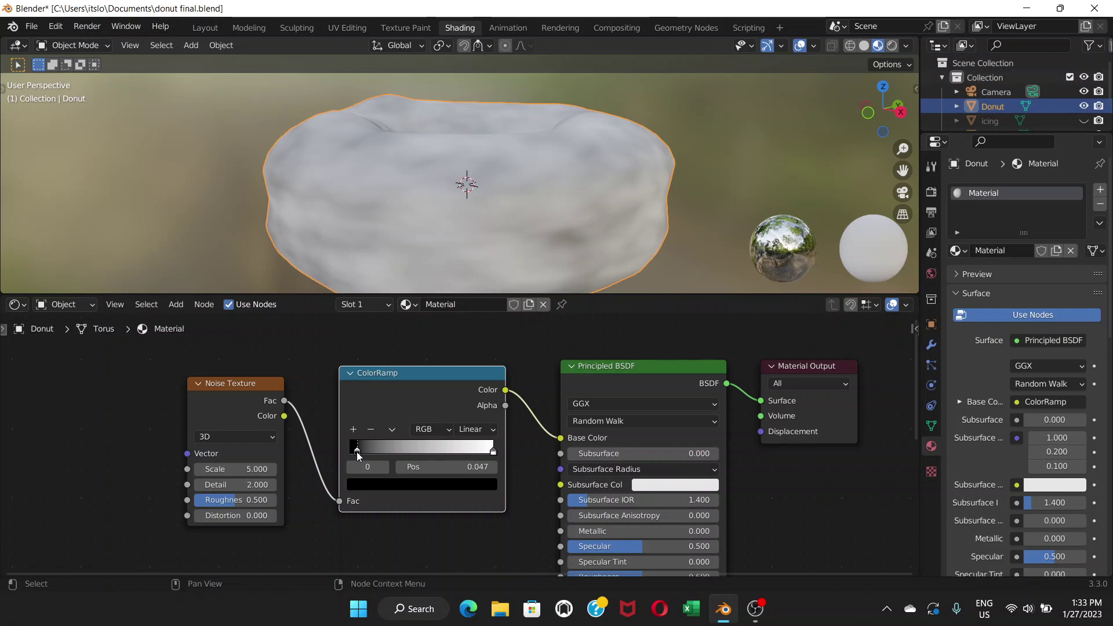
Set the dark stop's colour to burnt orange-brown: H 0.033, S 0.972, V 0.433
left_click(416, 485)
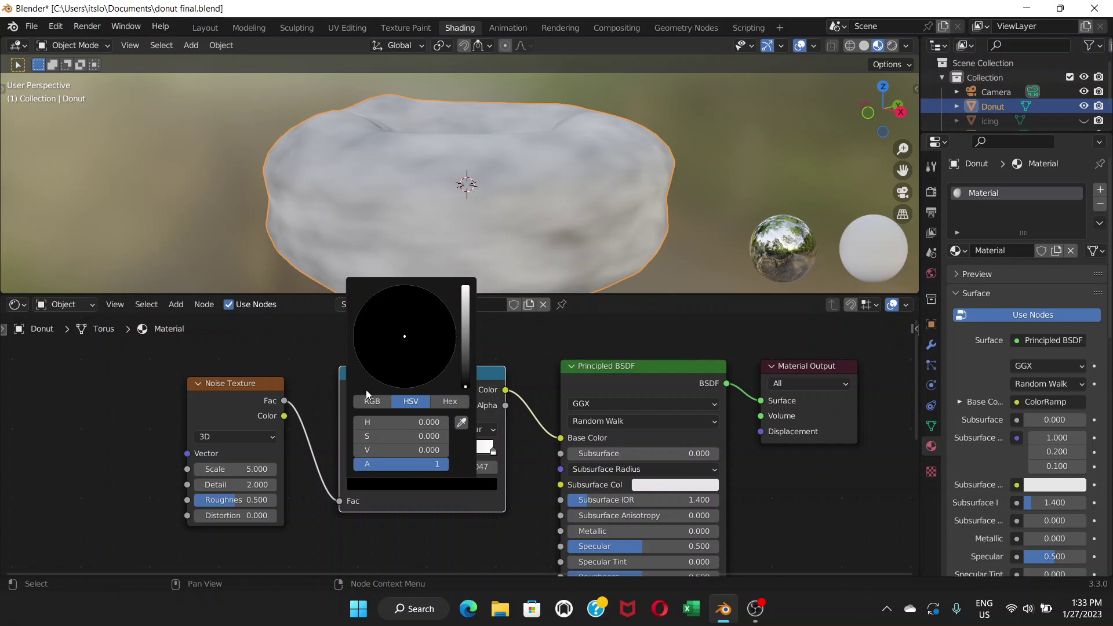
left_click(465, 384)
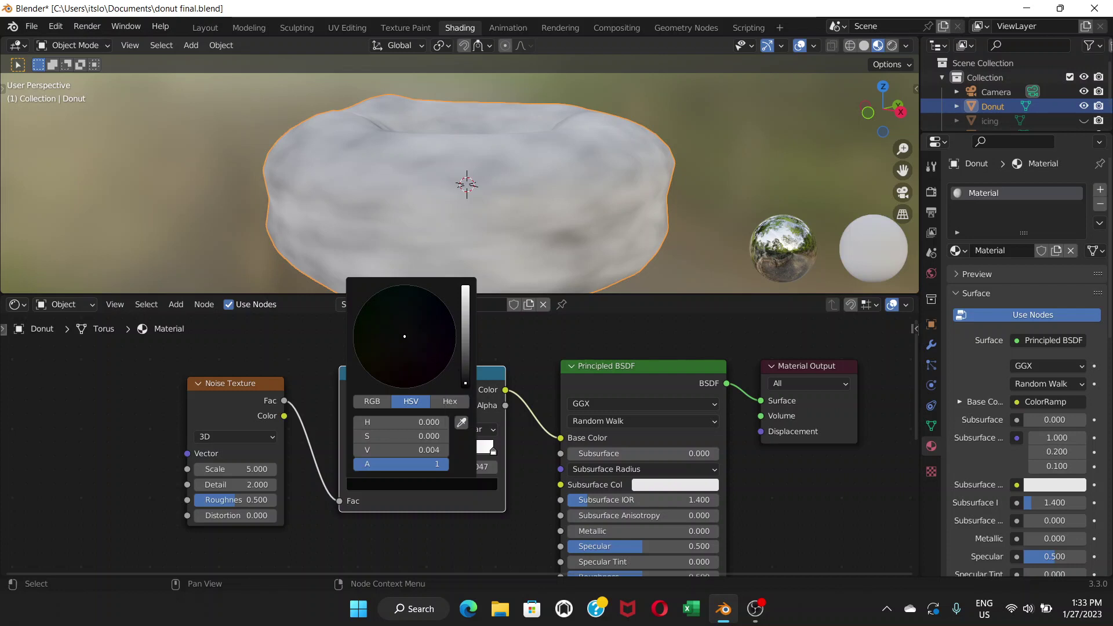
left_click_drag(400, 450, 534, 450)
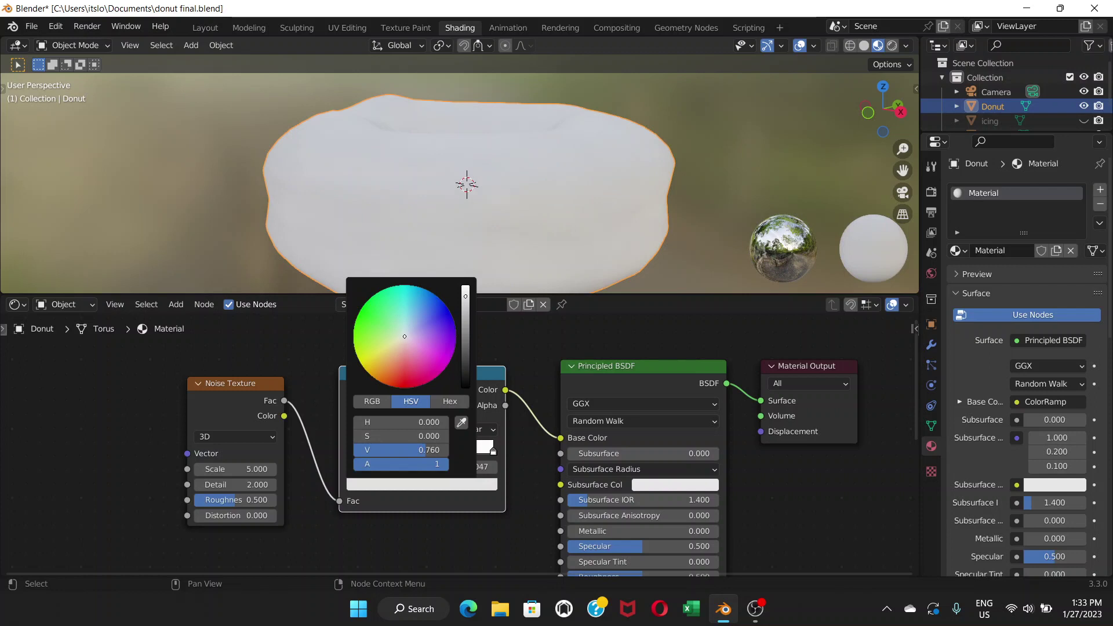
left_click(388, 375)
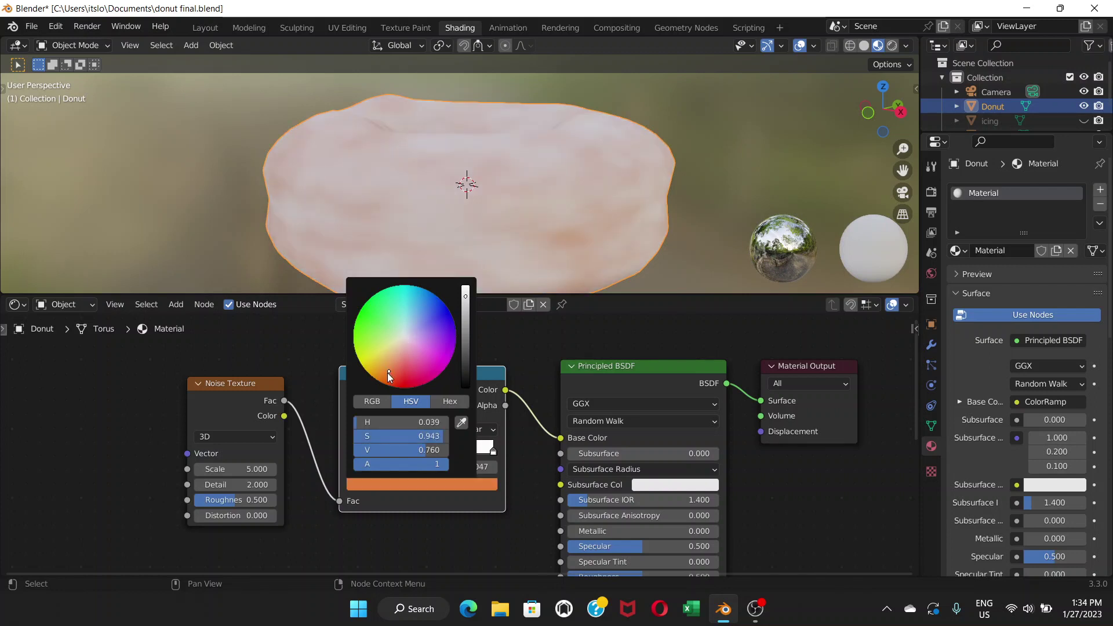
left_click(387, 374)
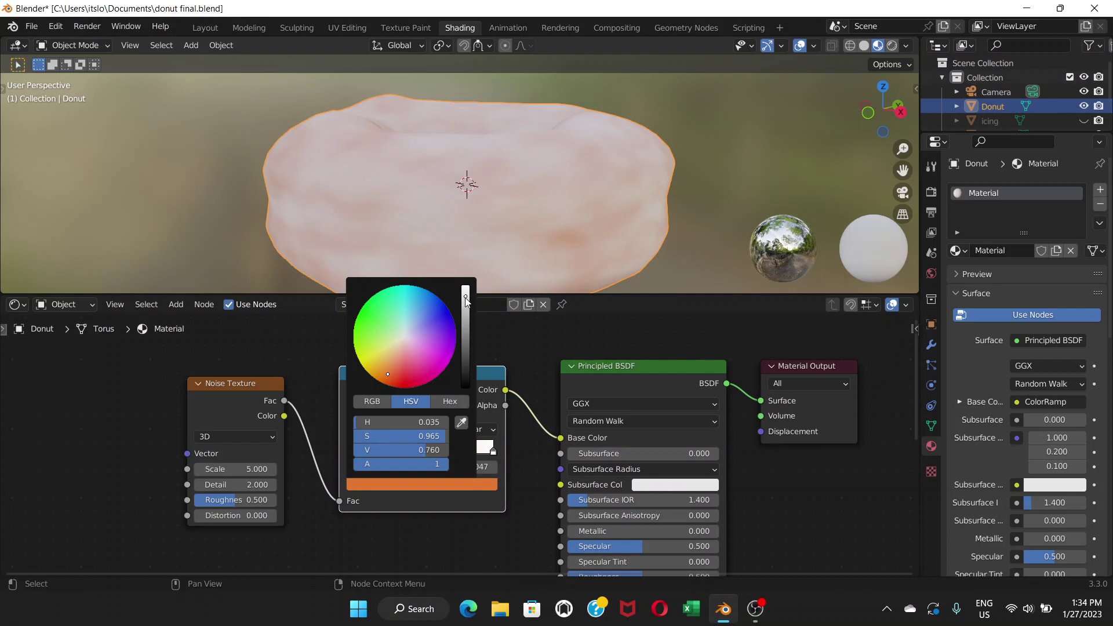
left_click_drag(466, 300, 465, 311)
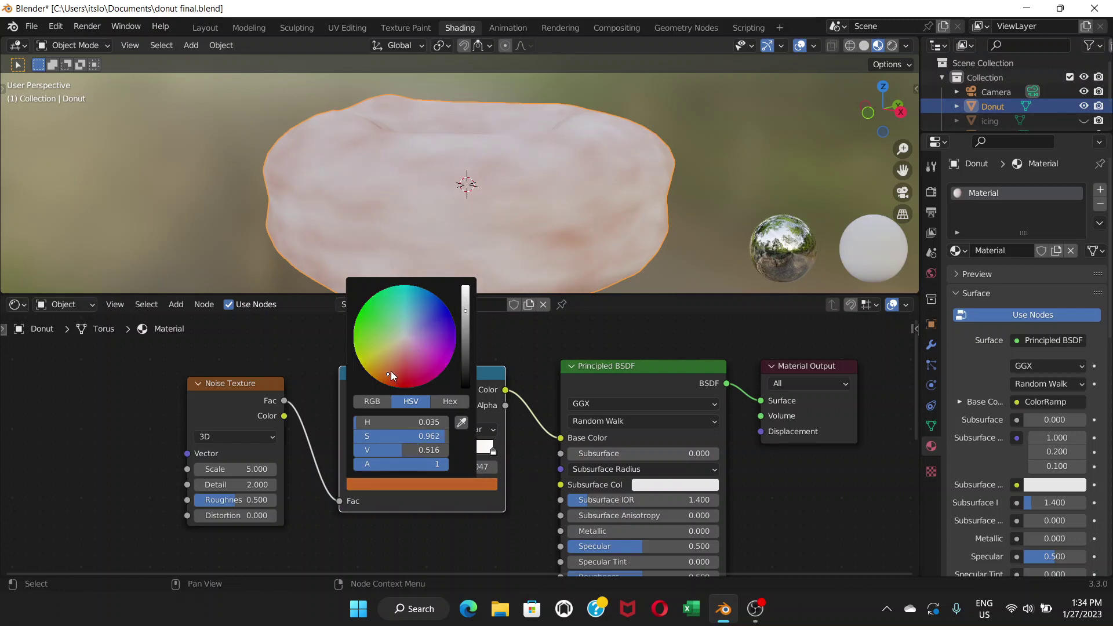
left_click(385, 375)
left_click(384, 375)
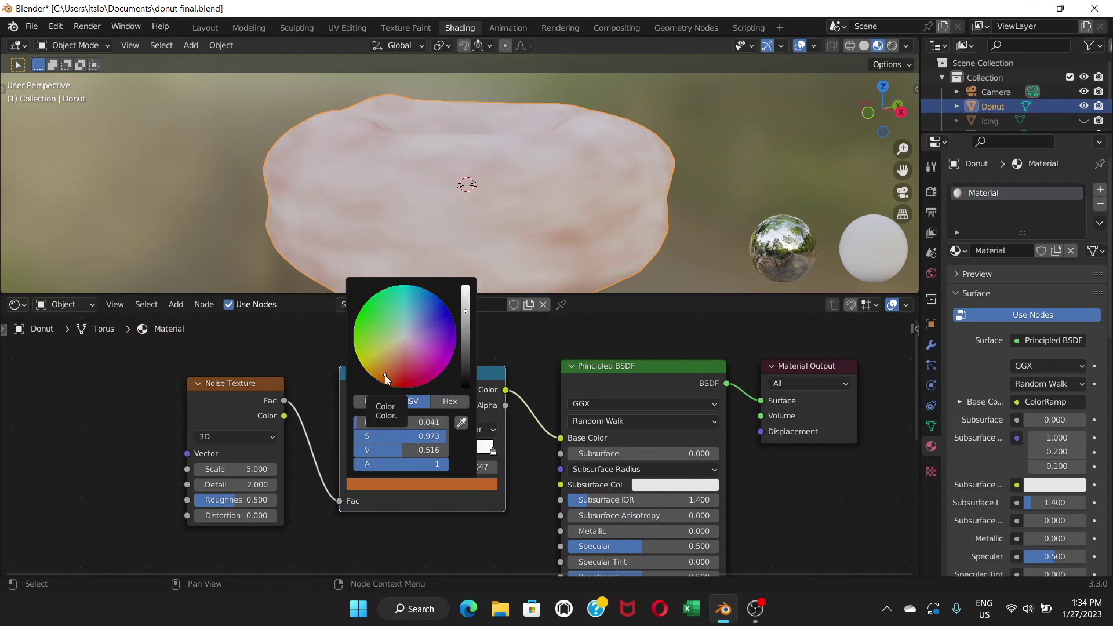
left_click(472, 314)
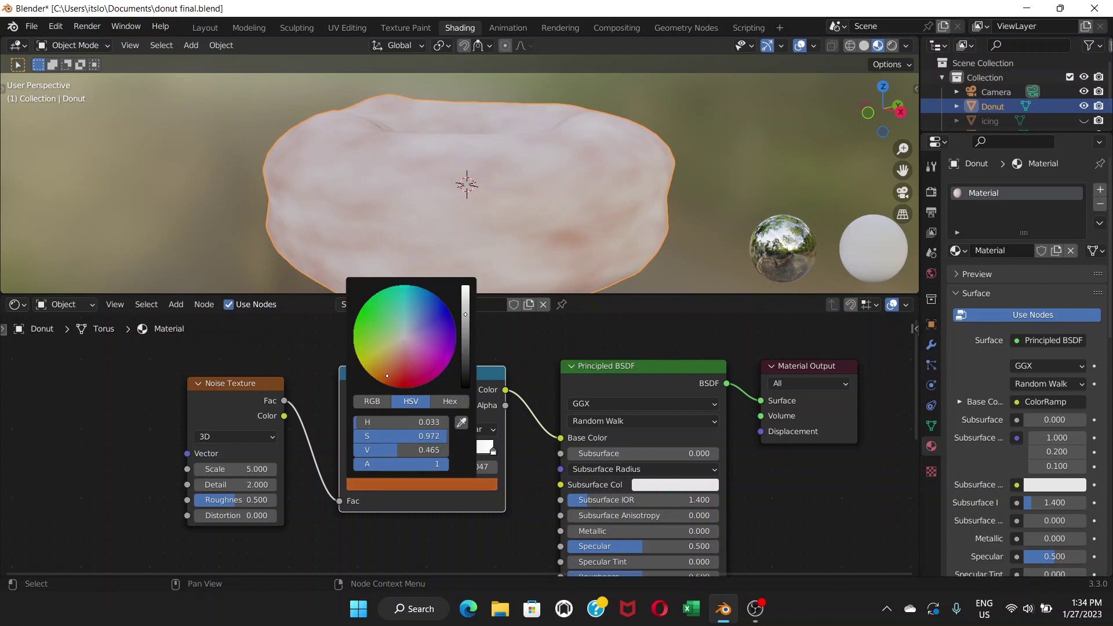
left_click_drag(466, 314, 466, 317)
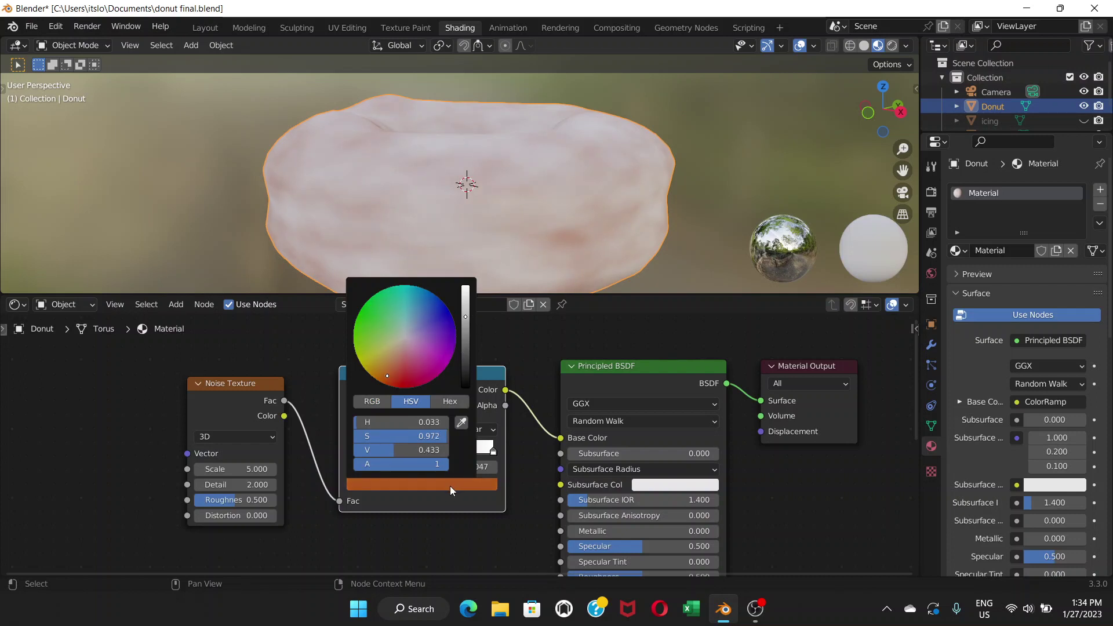
left_click(450, 486)
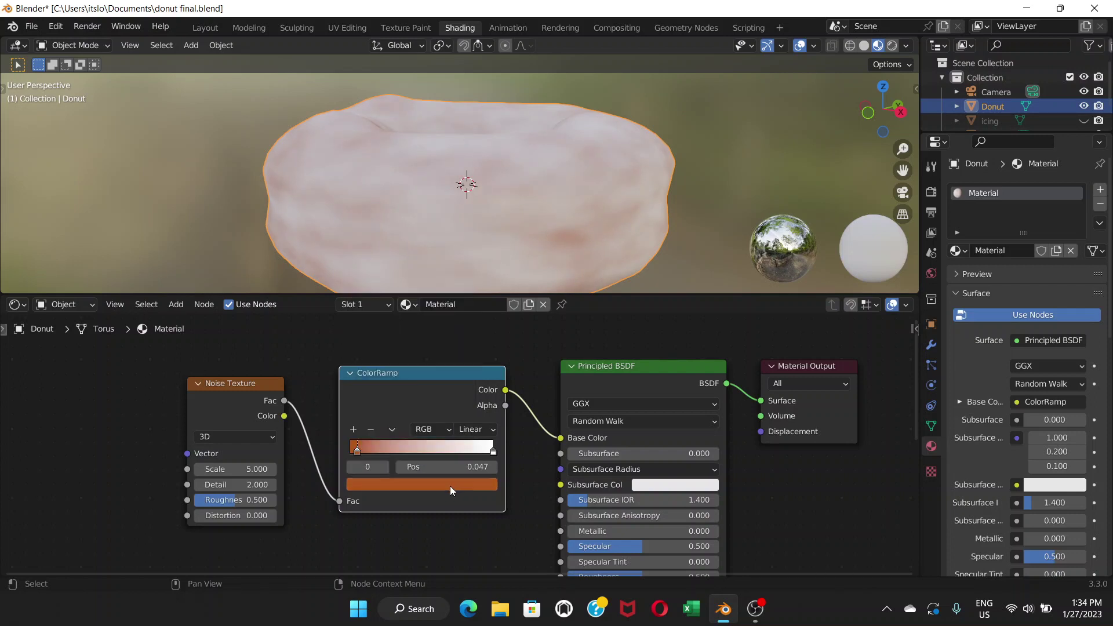
Select the stop at 1.000 and make it light orange (H 0.045, S 0.896, V 1.000)
left_click(494, 450)
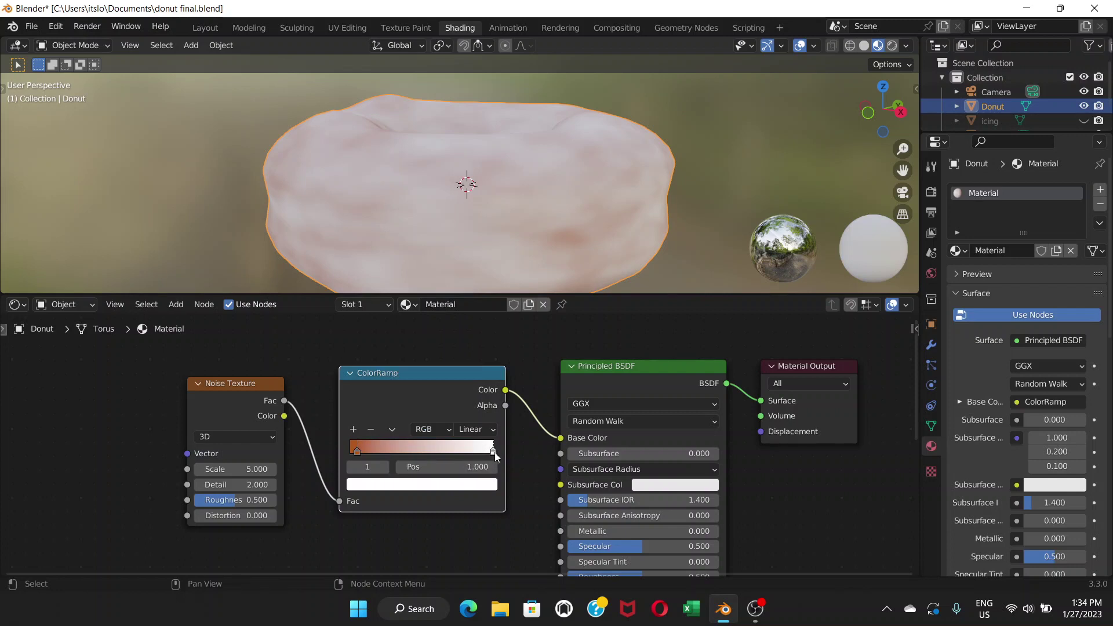
left_click(431, 485)
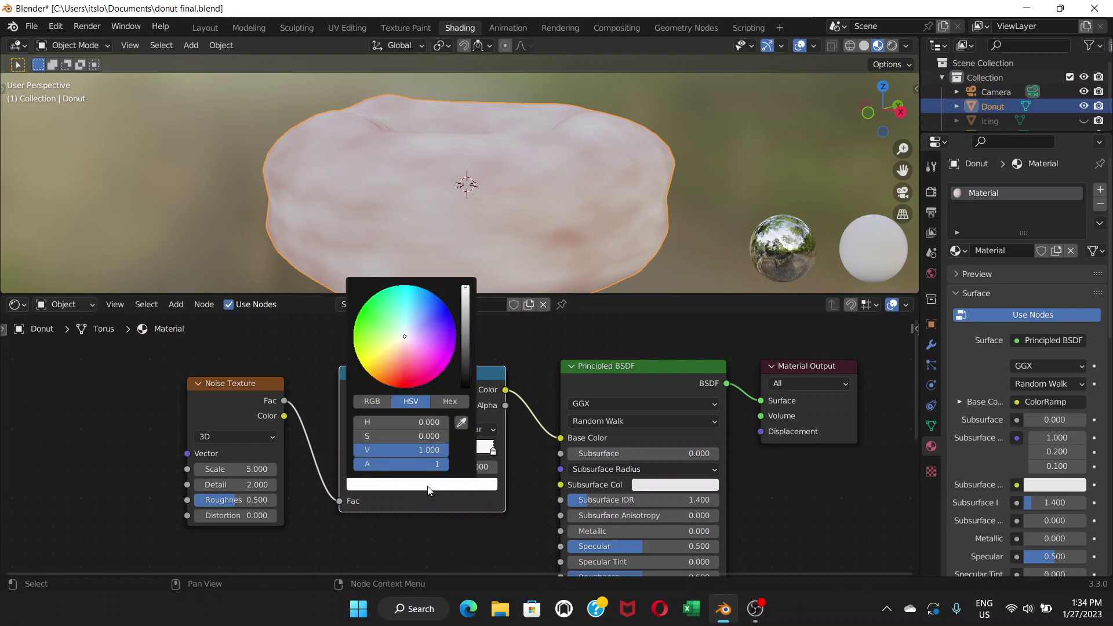
left_click(391, 368)
left_click_drag(394, 368, 389, 371)
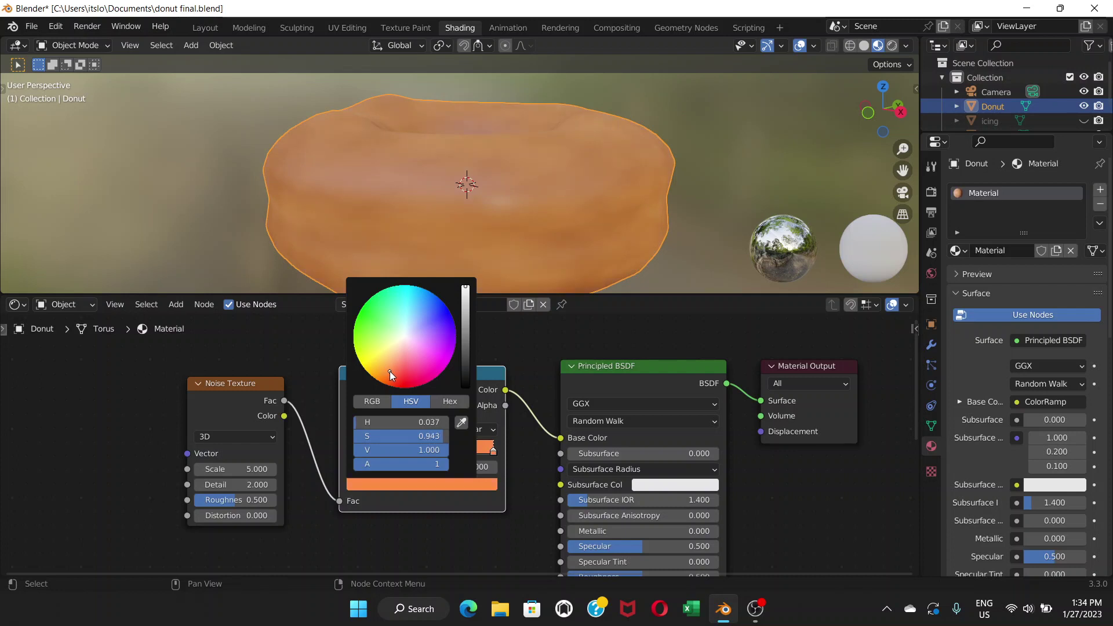
left_click(394, 368)
left_click_drag(395, 361, 400, 362)
left_click(395, 369)
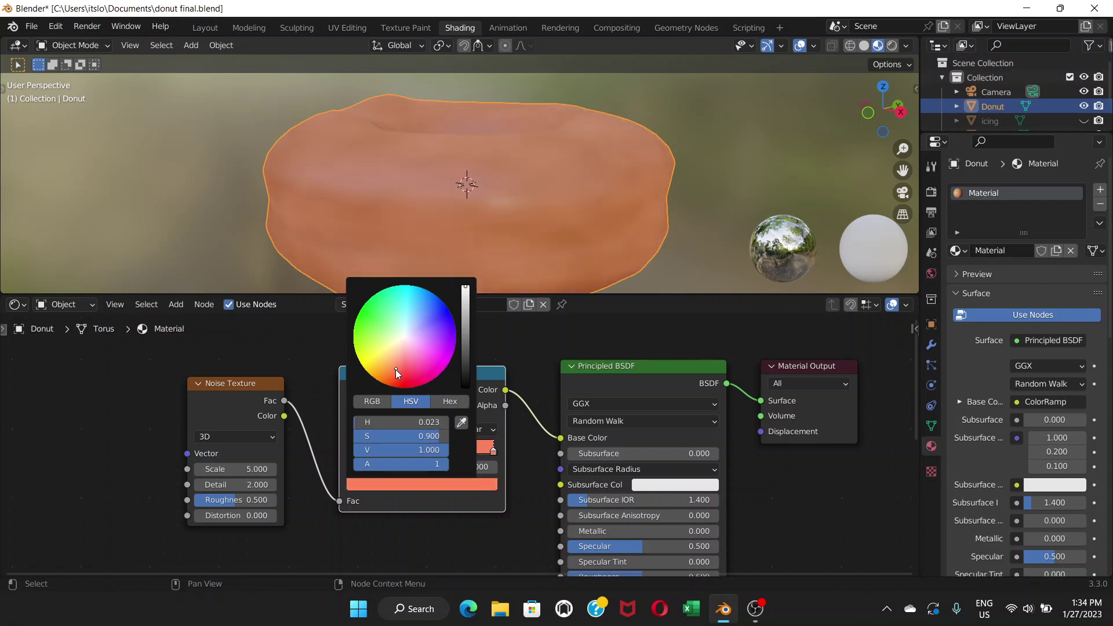
left_click(387, 367)
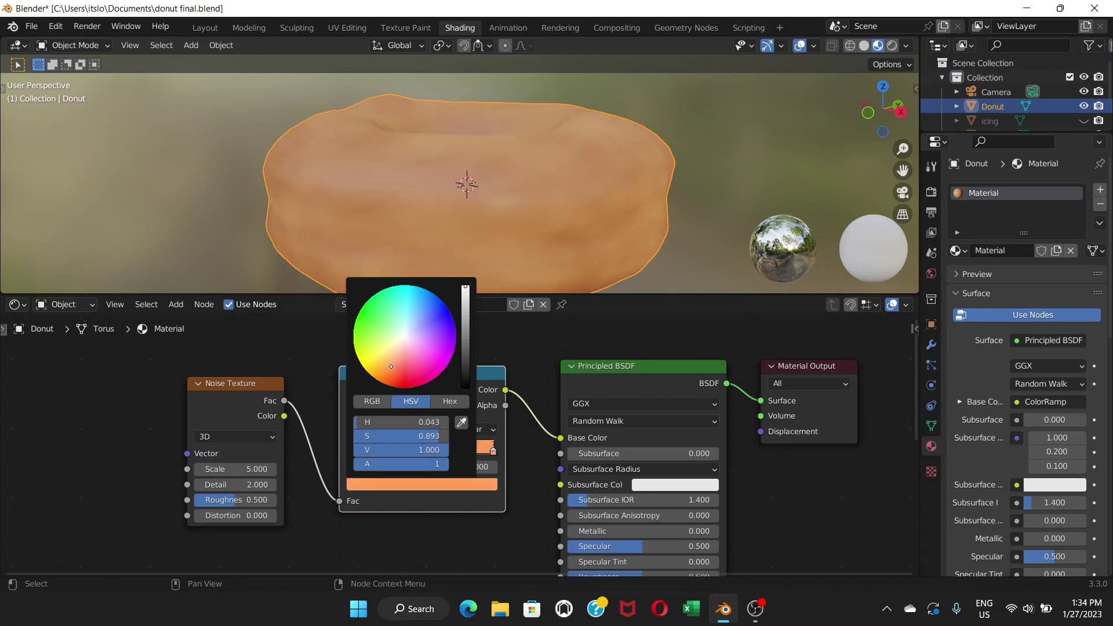
left_click_drag(392, 367, 390, 366)
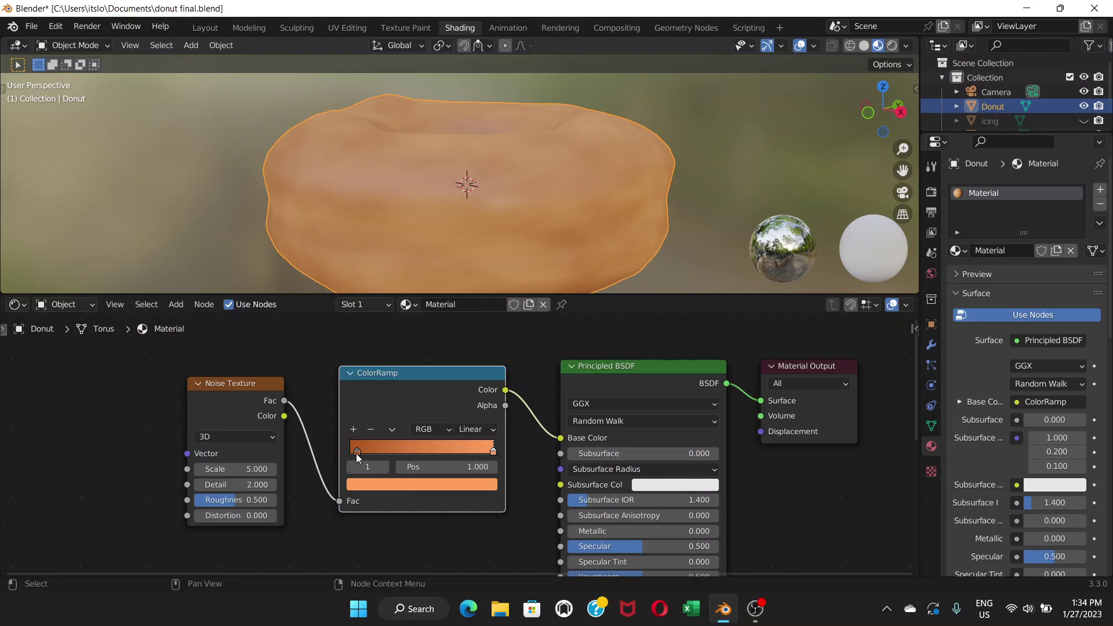
Nudge the ColorRamp node slightly to the right in small moves
key("g")
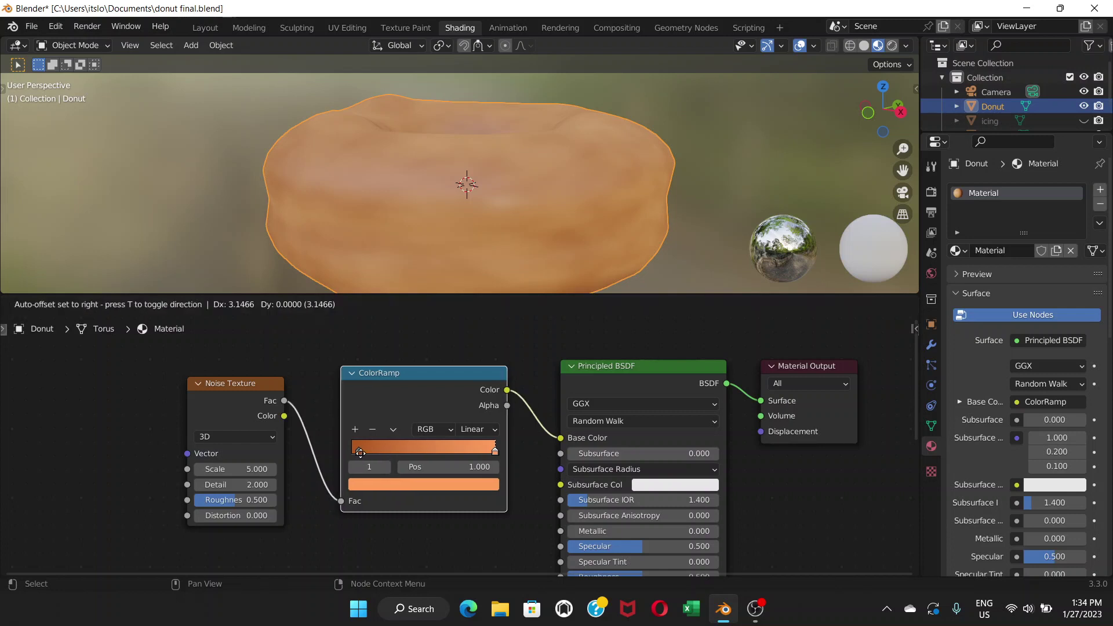
left_click(363, 454)
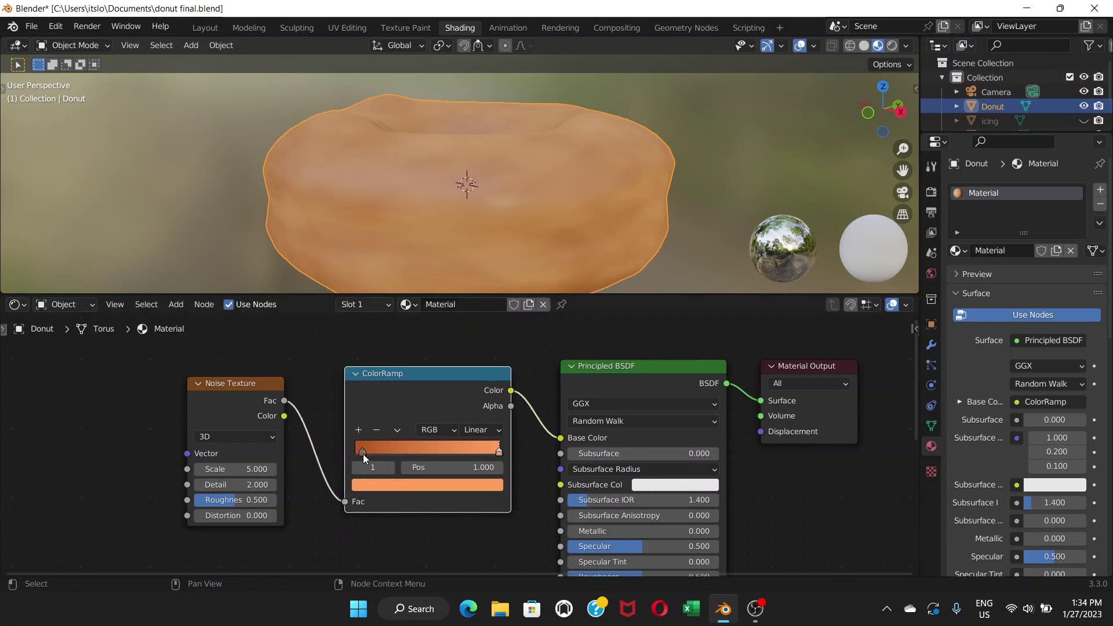
key("g")
left_click(366, 453)
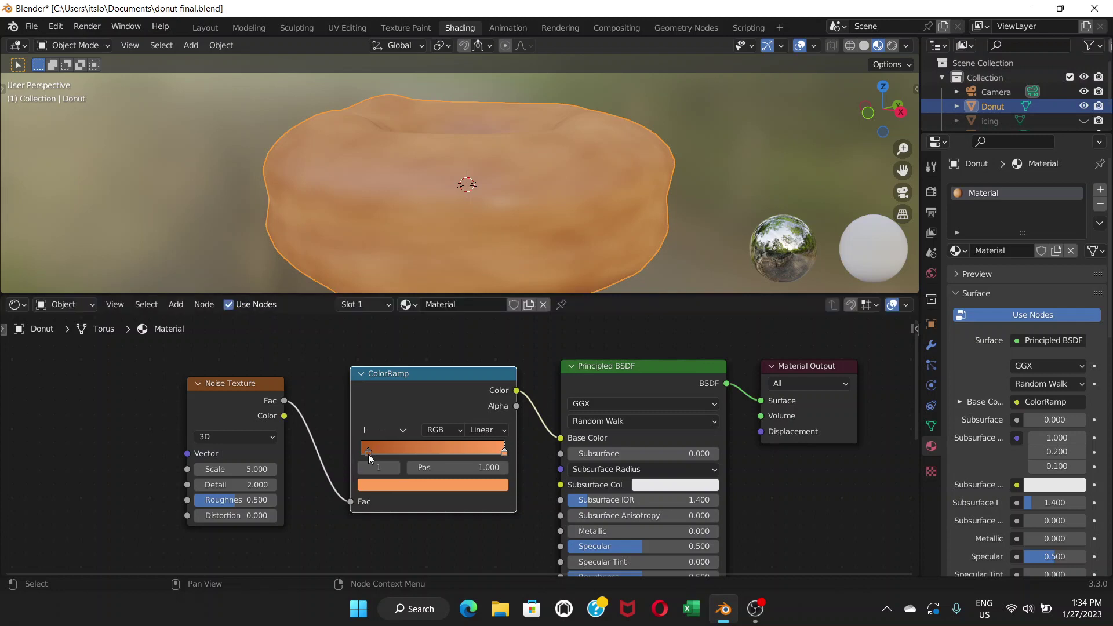
key("g")
left_click(368, 450)
Set the dark ColorRamp stop to about 0.087, darken it to brown-orange, and shift Noise Texture left
left_click(368, 451)
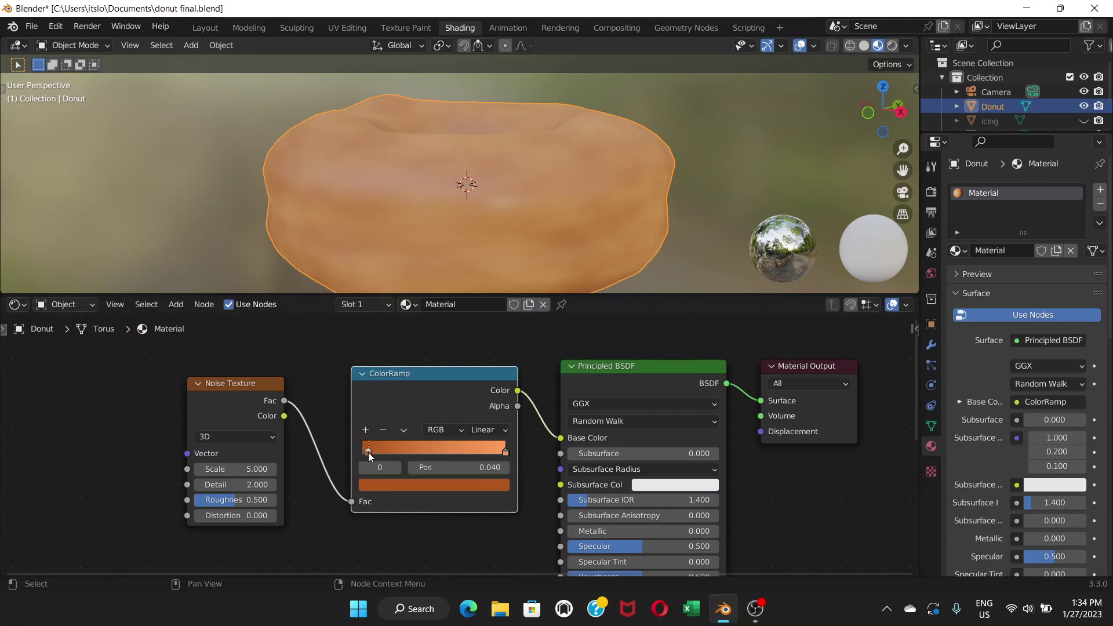
left_click_drag(367, 452, 380, 454)
left_click_drag(379, 453, 376, 453)
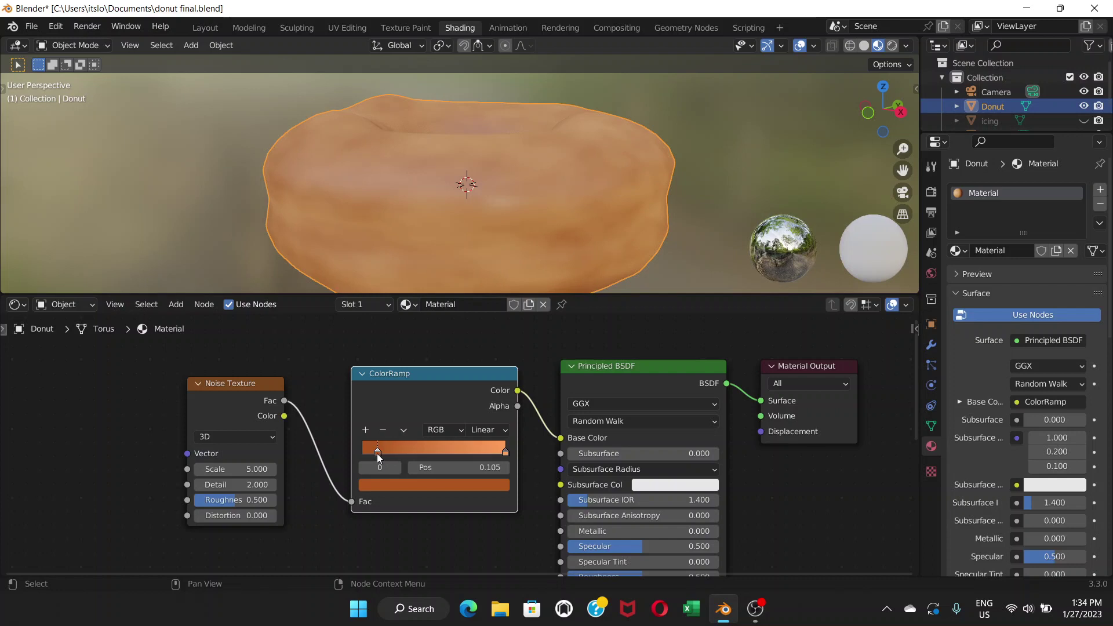
left_click(405, 485)
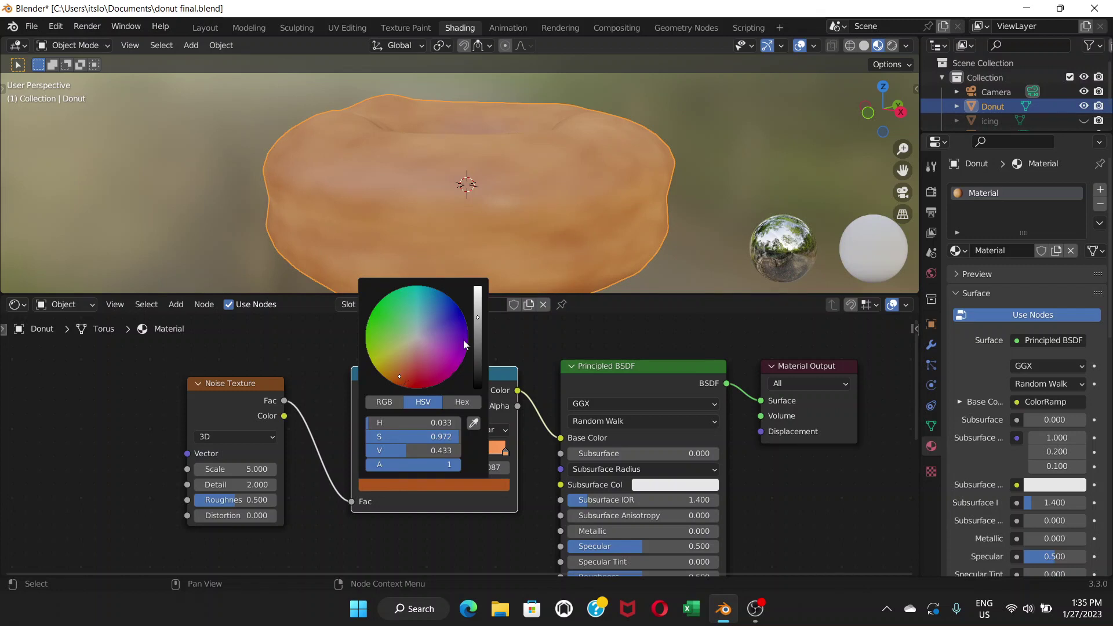
left_click_drag(482, 317, 477, 323)
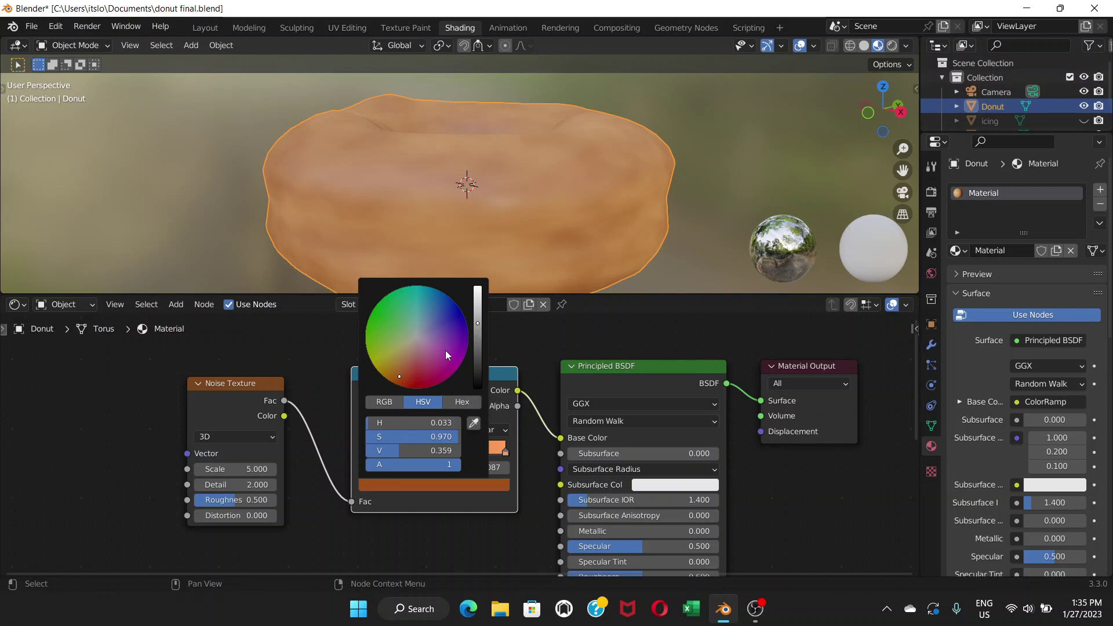
left_click(425, 508)
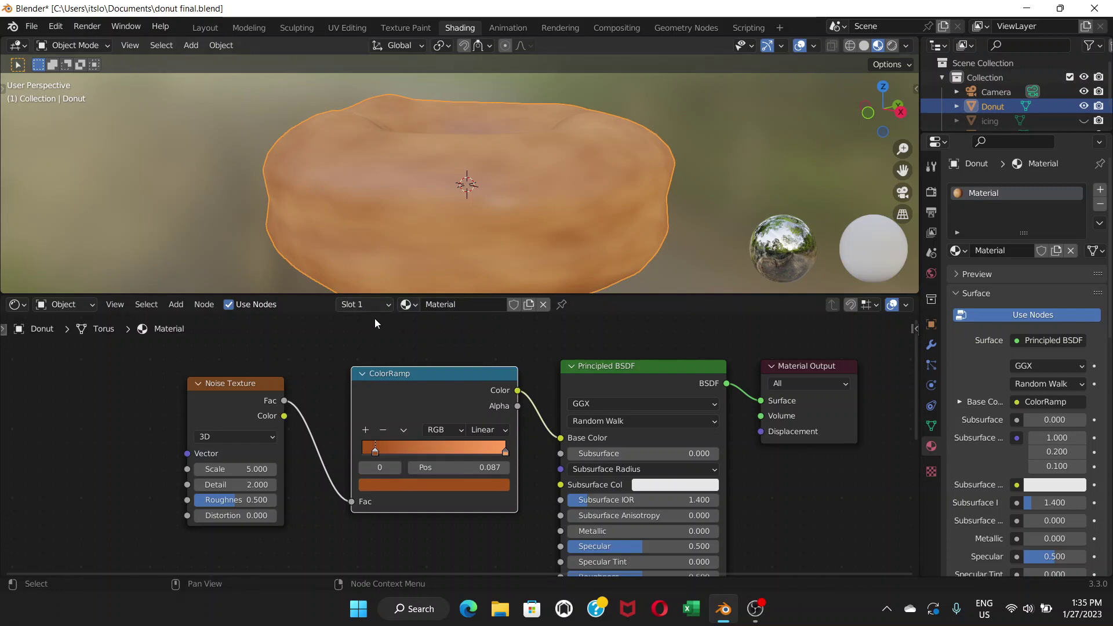
left_click_drag(256, 385, 164, 382)
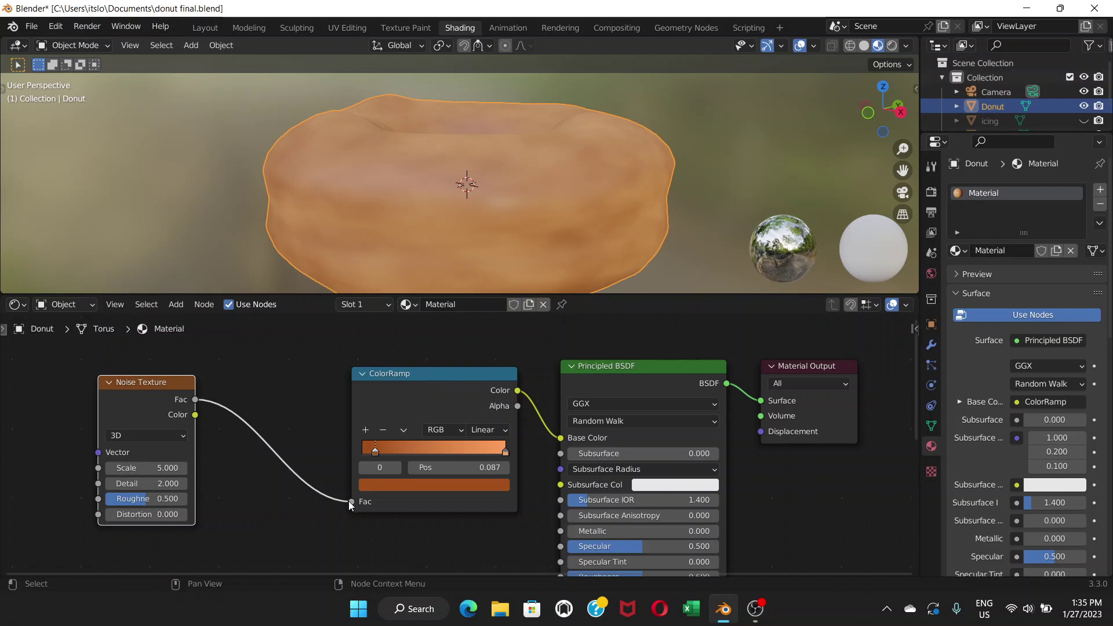
Relink Noise Fac into ColorRamp Fac and pull both colour stops toward the middle
left_click_drag(351, 502, 302, 455)
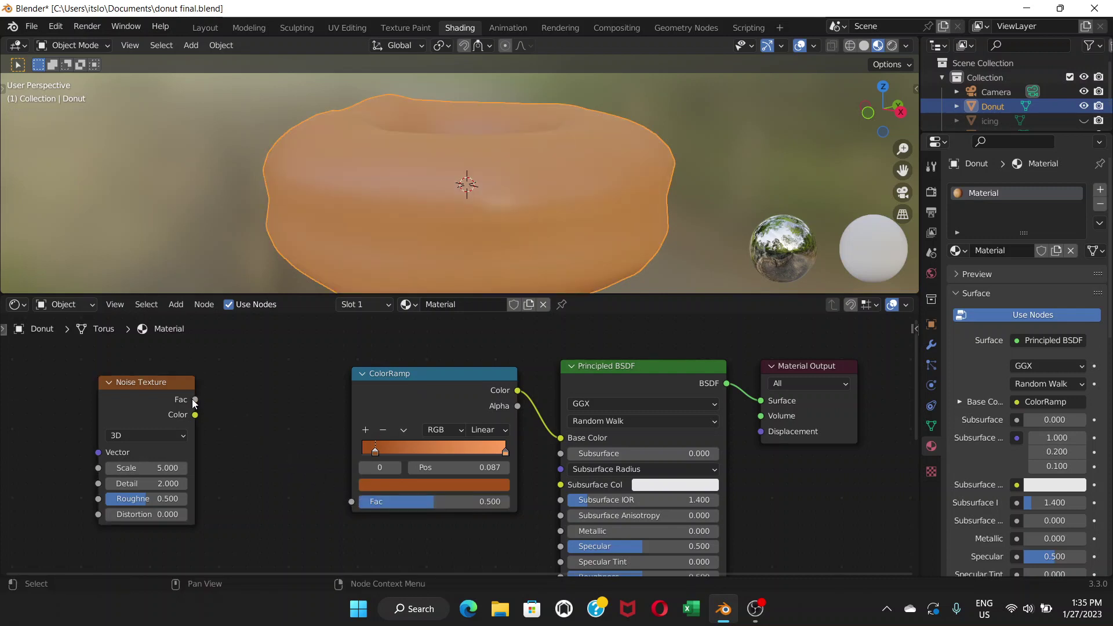
left_click_drag(195, 399, 351, 501)
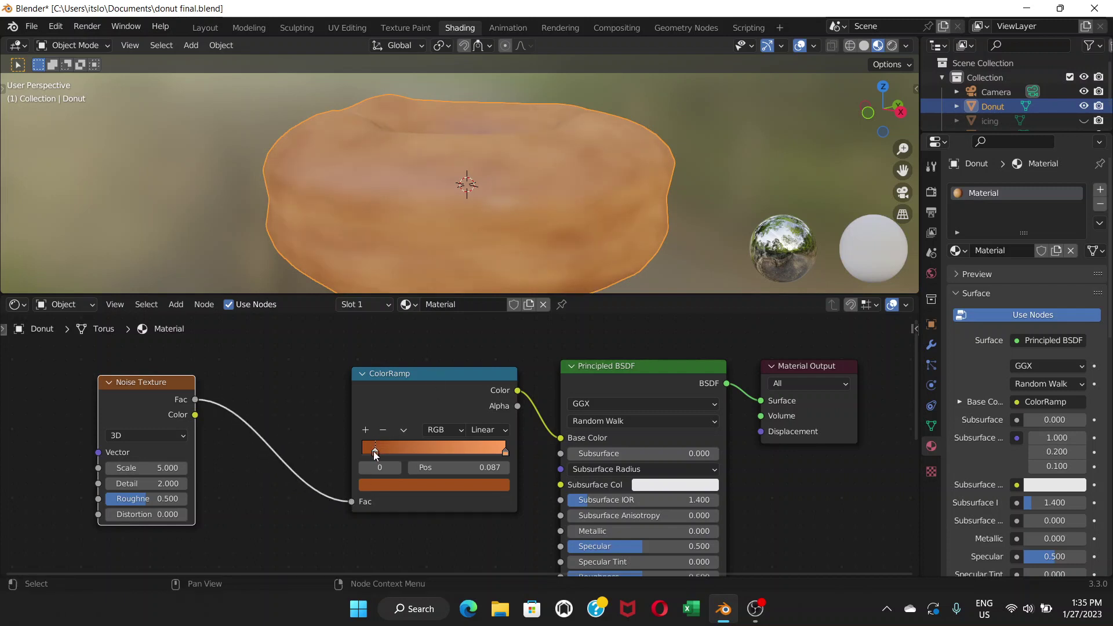
mouse_move(373, 451)
left_mouse_down()
mouse_move(443, 453)
mouse_move(419, 451)
left_mouse_up()
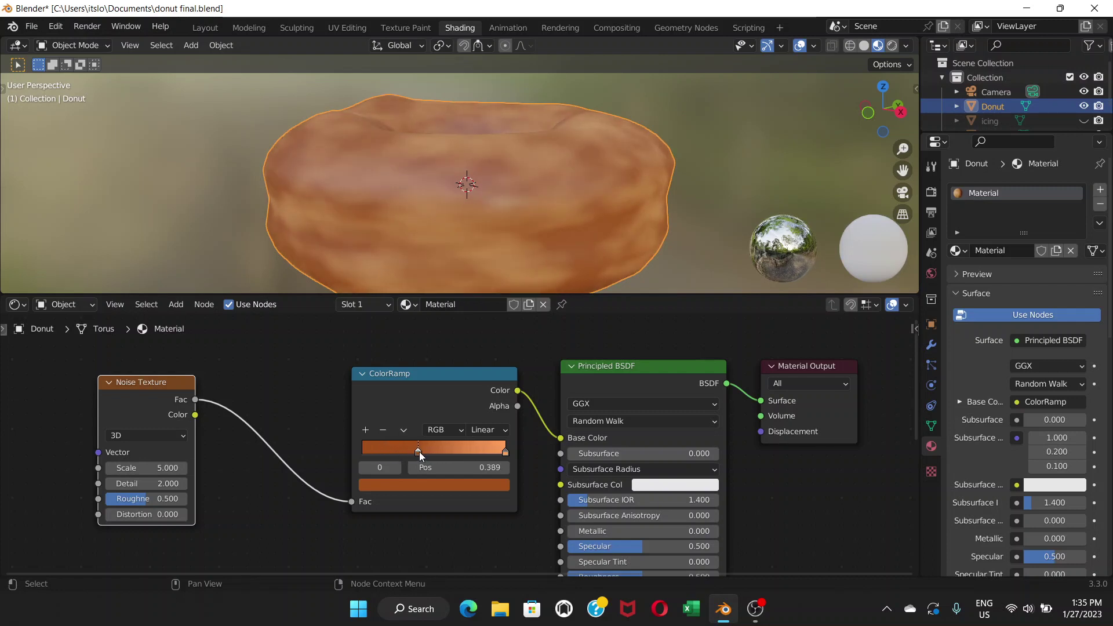
left_click_drag(501, 453, 446, 455)
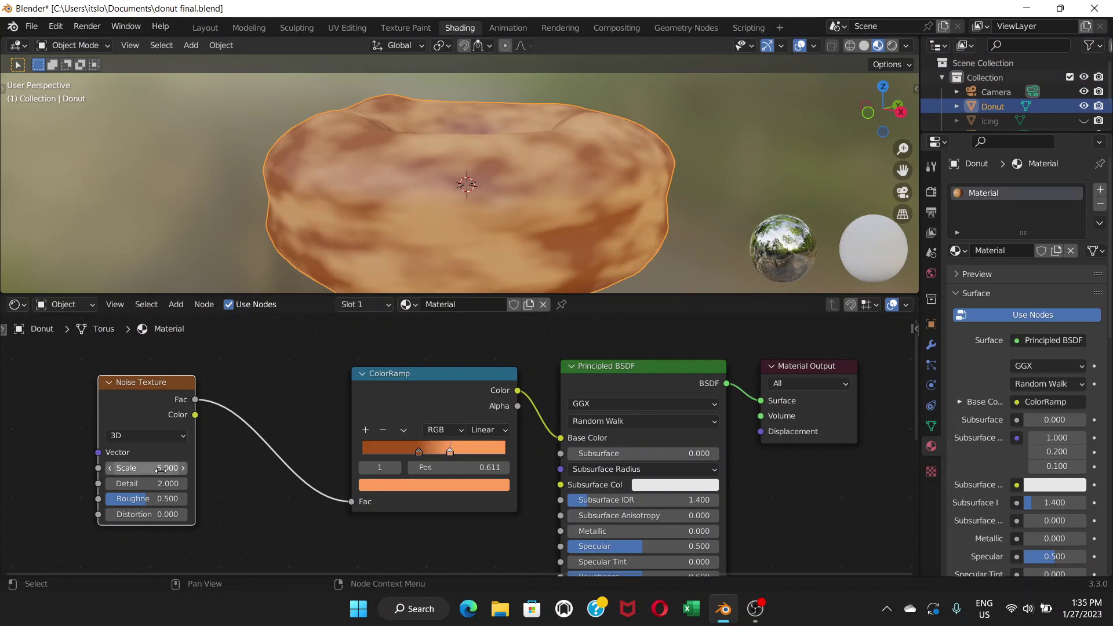
Set Noise Scale to 19.200, nudge the dark stop left, and move the Noise node right
left_click_drag(160, 468, 269, 418)
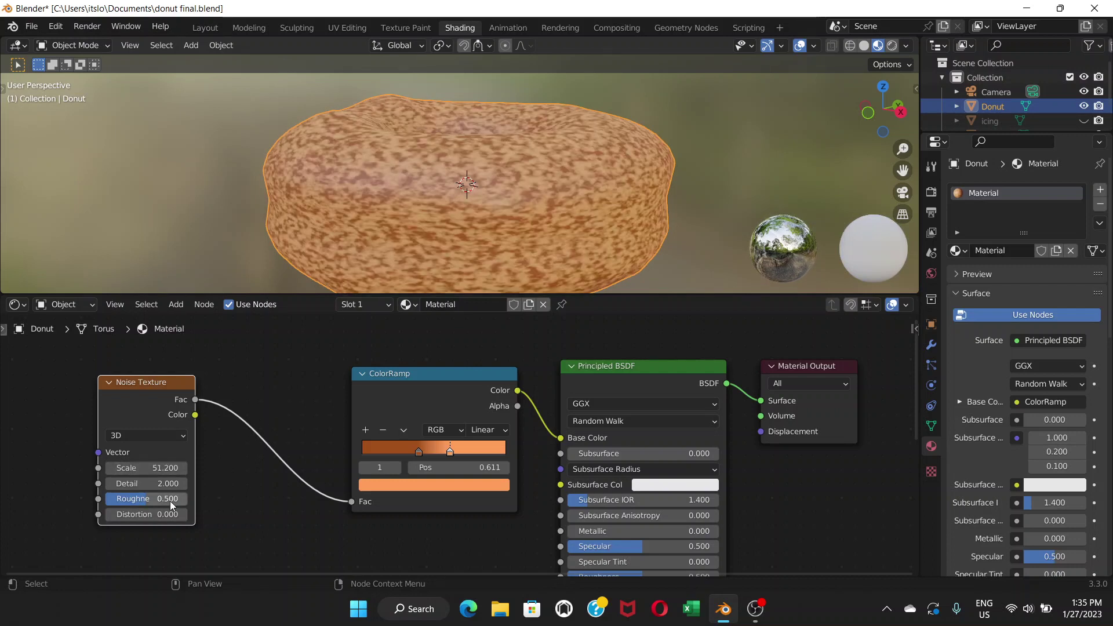
left_click_drag(165, 468, 142, 468)
middle_click_drag(497, 173, 576, 157)
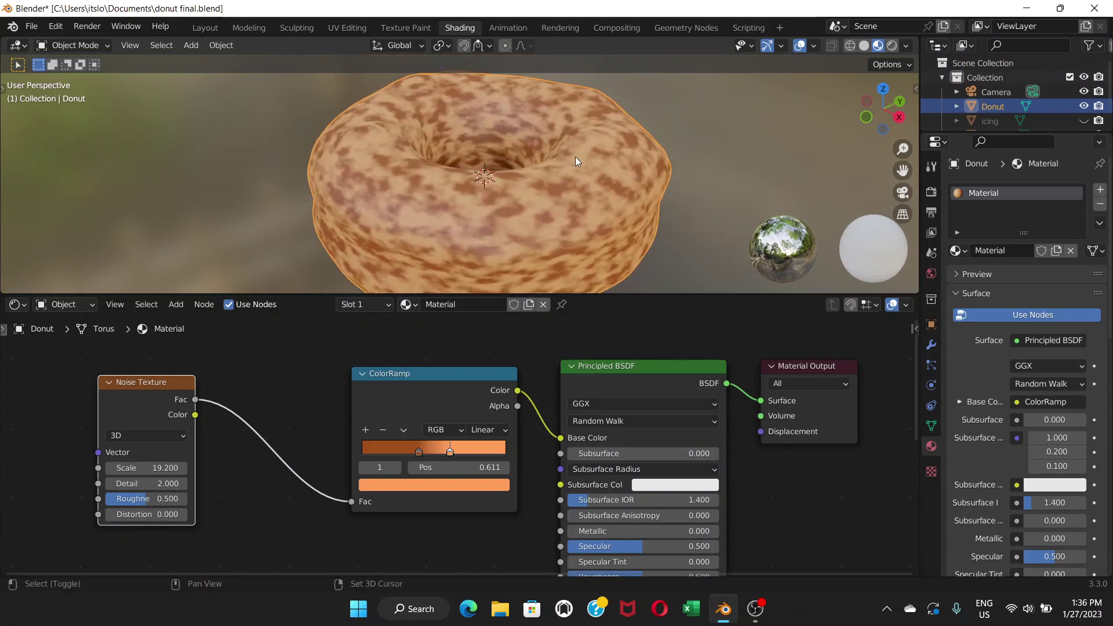
middle_click_drag(516, 234, 520, 183)
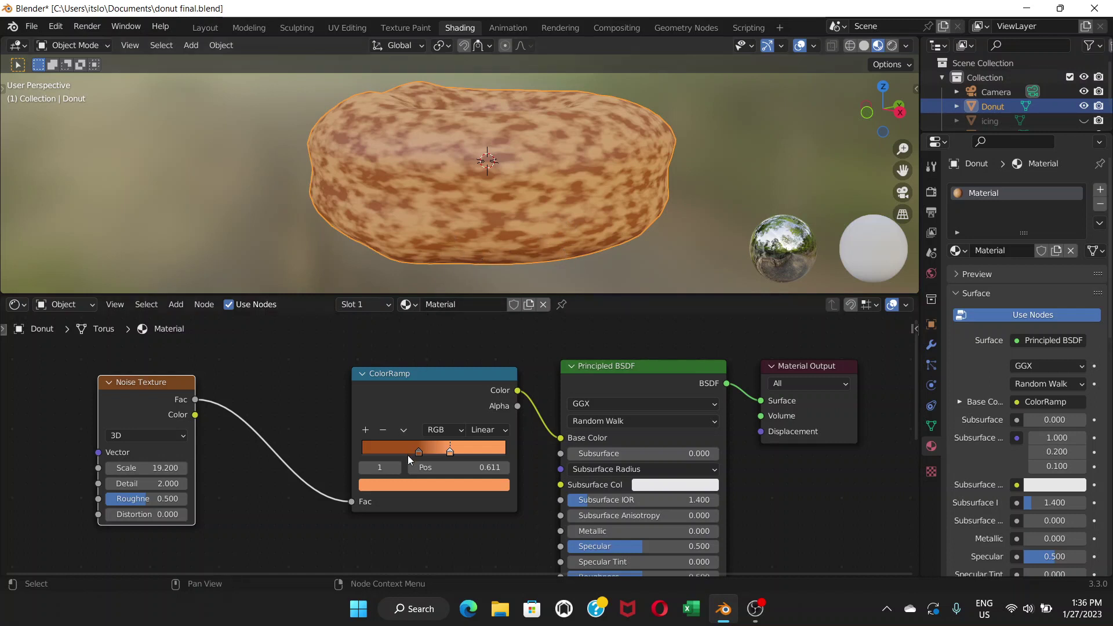
mouse_move(410, 453)
left_mouse_down()
mouse_move(384, 451)
mouse_move(415, 457)
left_mouse_up()
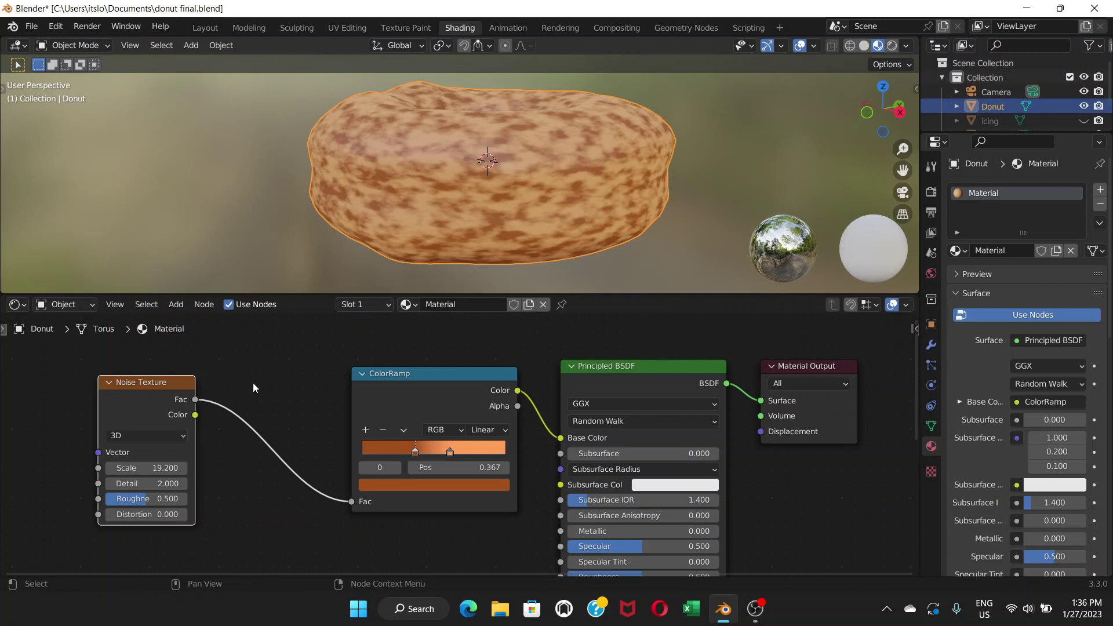
left_click_drag(175, 383, 276, 386)
Add a Texture Coordinate node left of the Noise Texture and link Object to its Vector
left_click(175, 305)
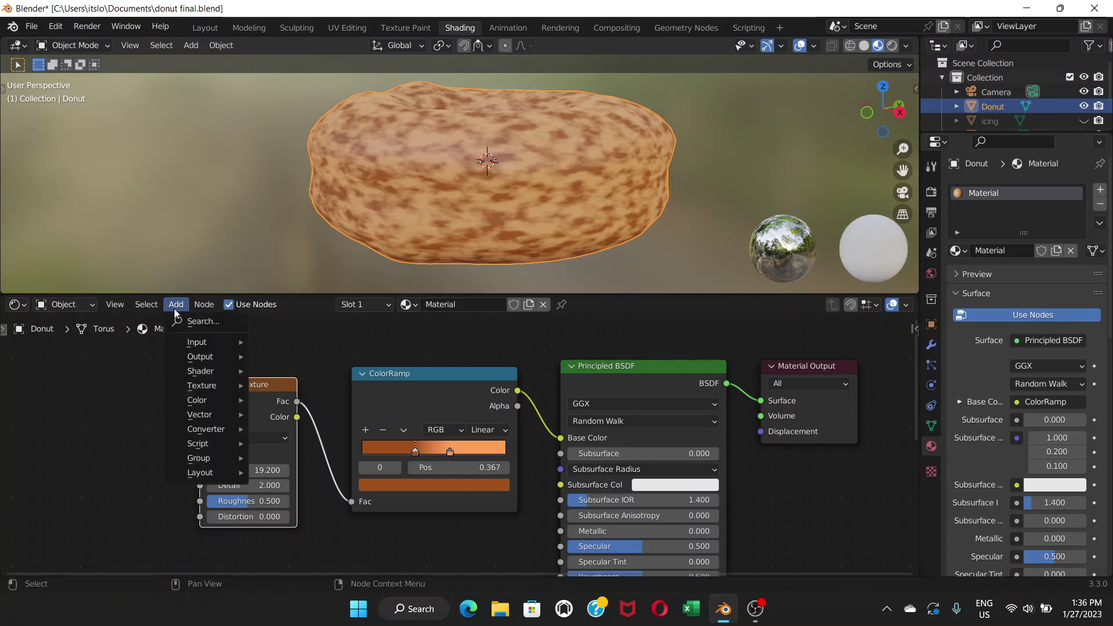
mouse_move(185, 343)
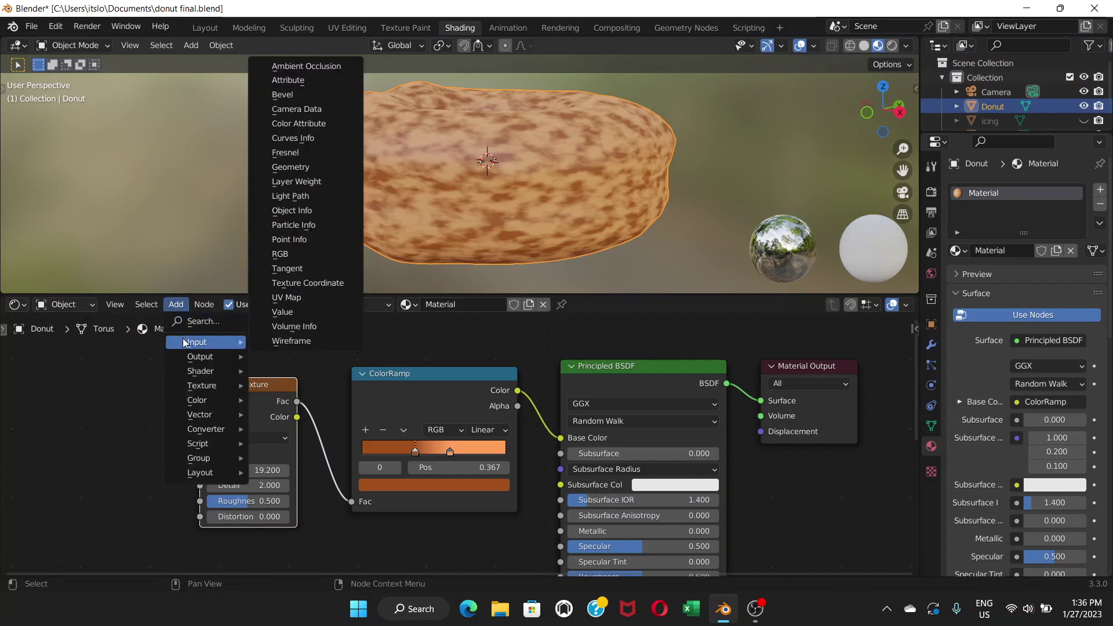
mouse_move(206, 429)
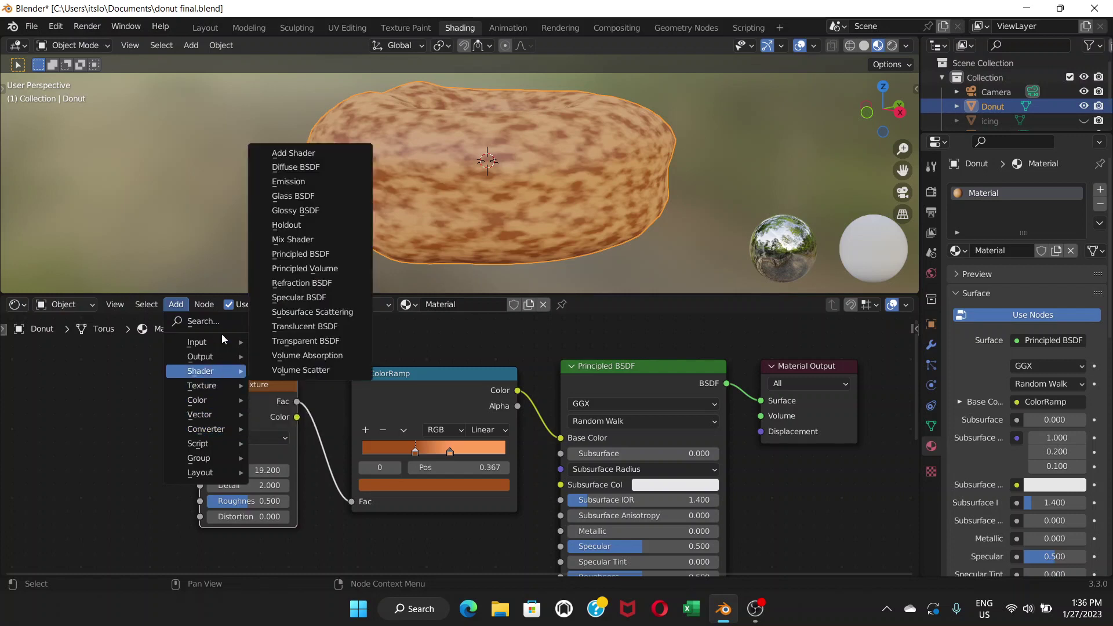
mouse_move(218, 344)
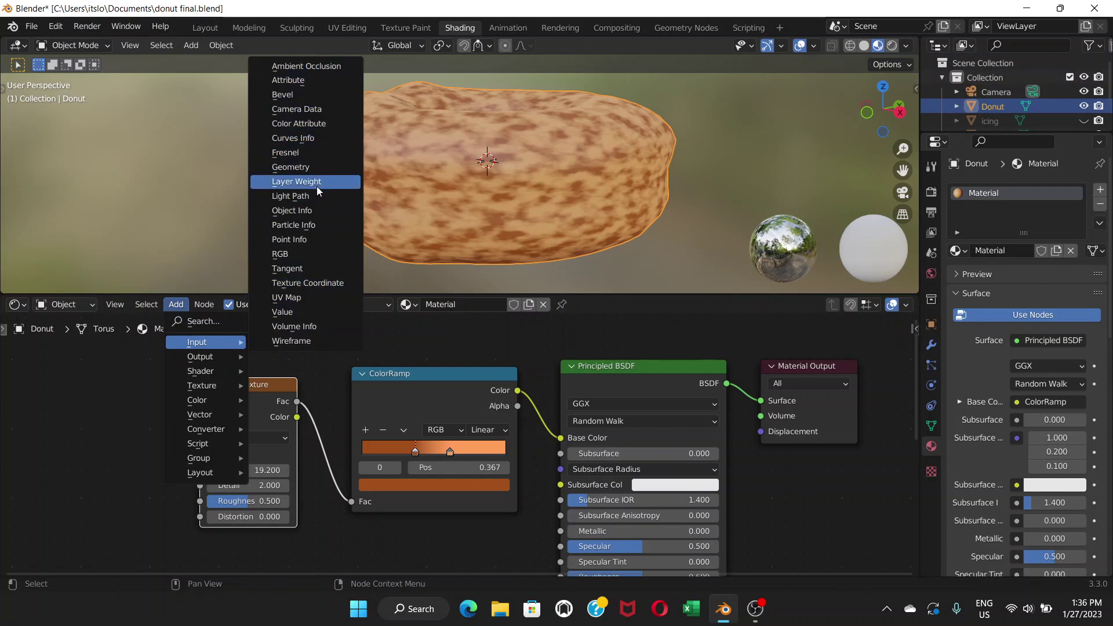
left_click(307, 283)
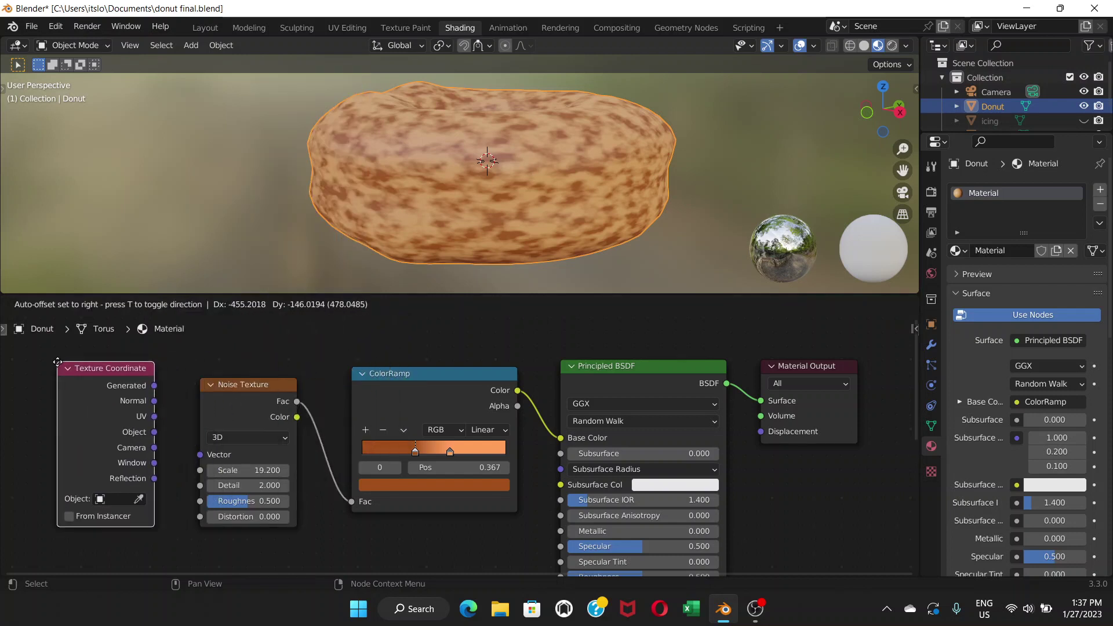
left_click(57, 362)
middle_click_drag(172, 387, 318, 383)
left_click_drag(272, 375, 209, 368)
left_click_drag(237, 421, 347, 452)
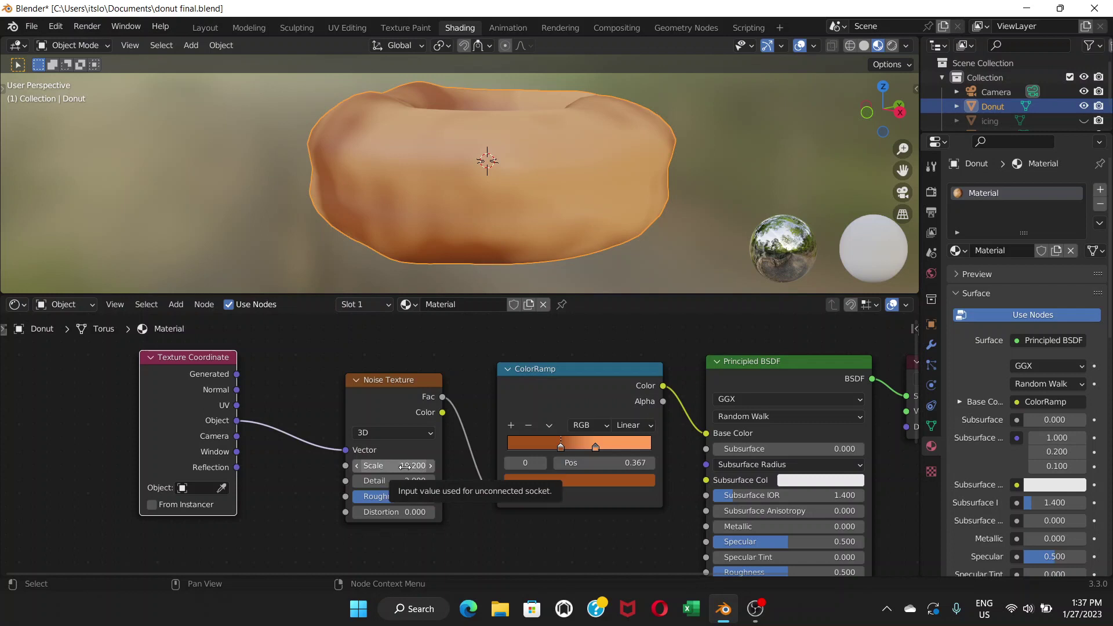
Raise the Noise Scale to about 96.8 and spread the ColorRamp stops further apart
left_click_drag(405, 466, 737, 467)
mouse_move(561, 446)
left_mouse_down()
mouse_move(585, 447)
mouse_move(563, 447)
left_mouse_up()
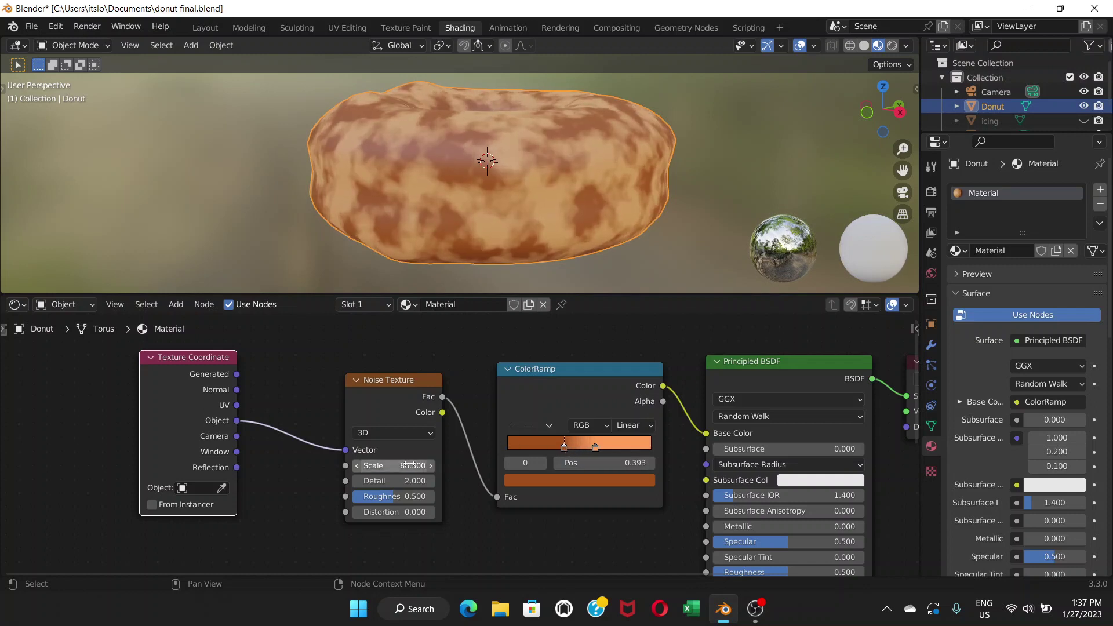
left_click_drag(400, 465, 438, 466)
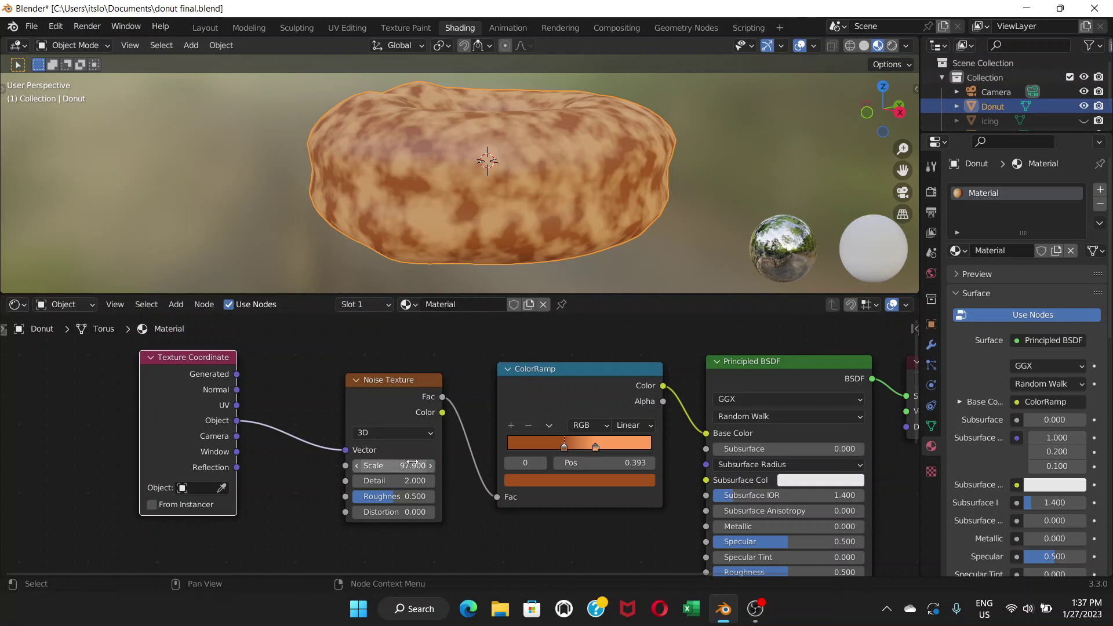
left_click_drag(412, 466, 450, 466)
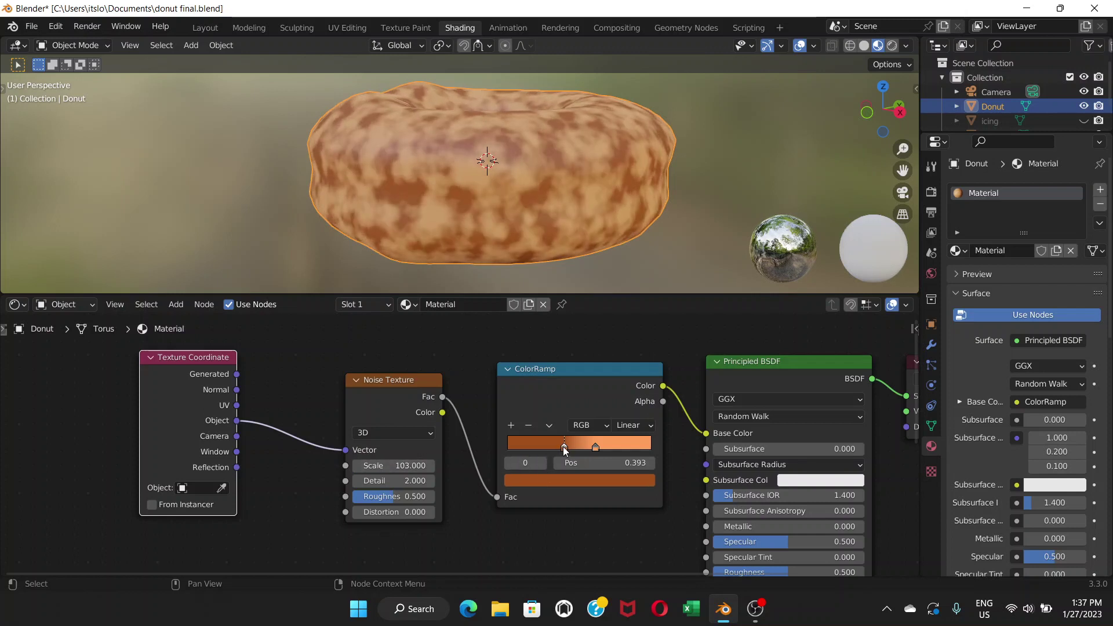
left_click_drag(565, 450, 510, 453)
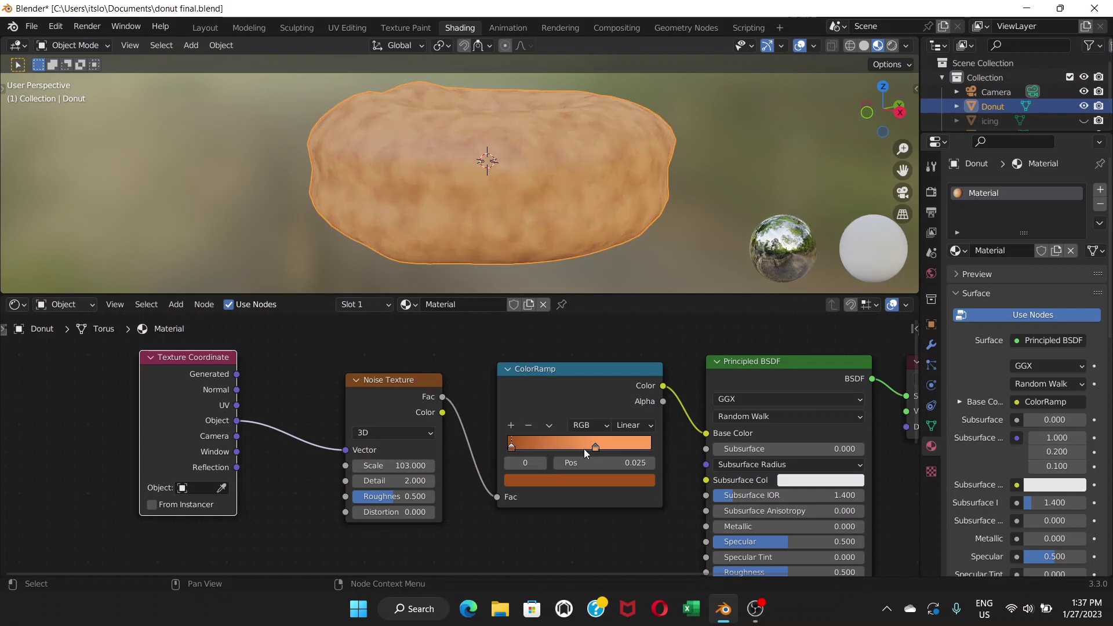
left_click_drag(599, 450, 671, 449)
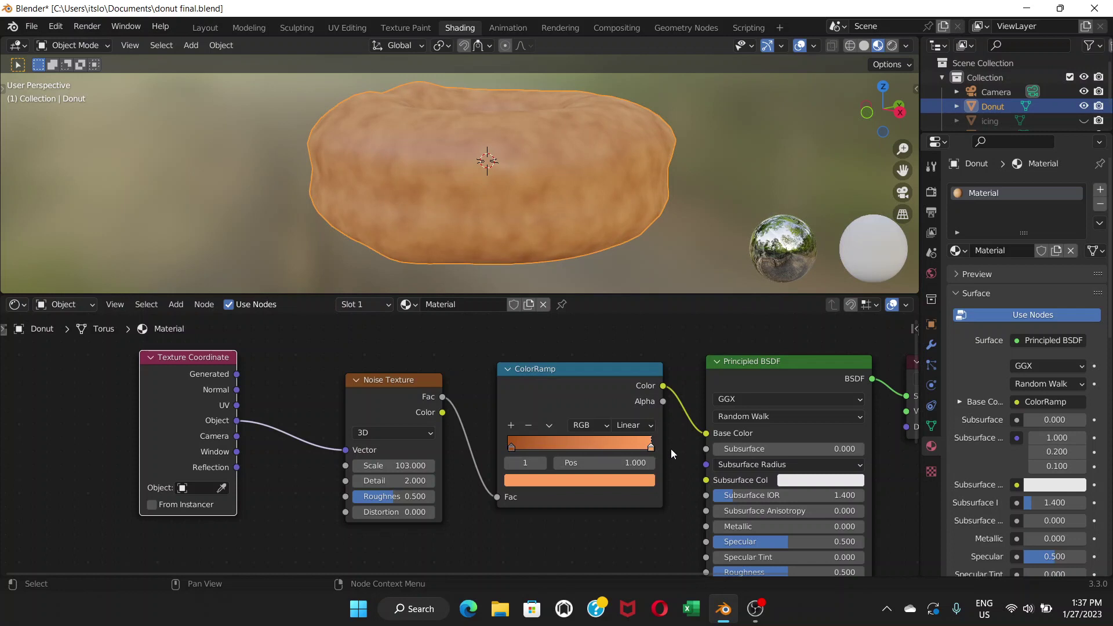
Move the first ColorRamp stop to position 0 and reduce the Noise Scale to 58.1
left_click(511, 447)
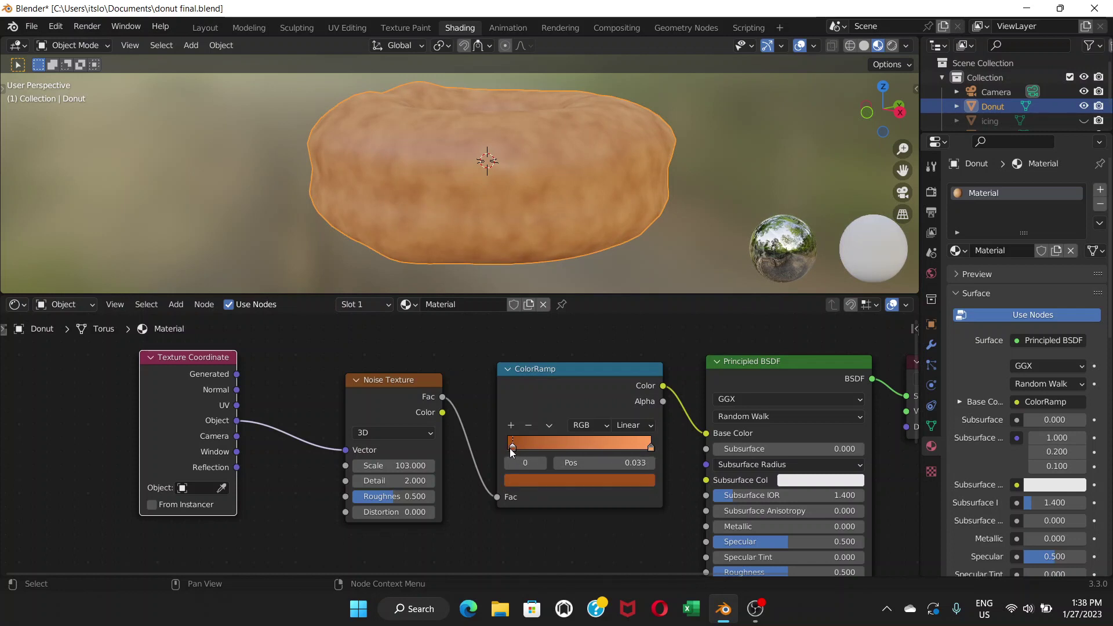
left_click_drag(513, 448, 508, 448)
left_click_drag(400, 465, 419, 454)
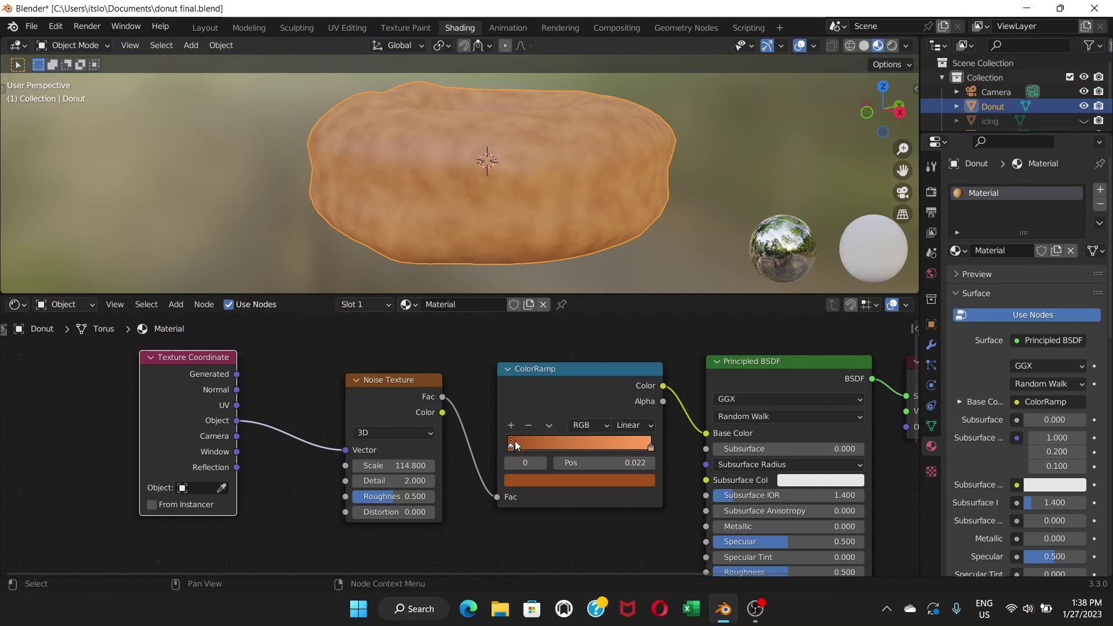
left_click_drag(515, 445, 498, 447)
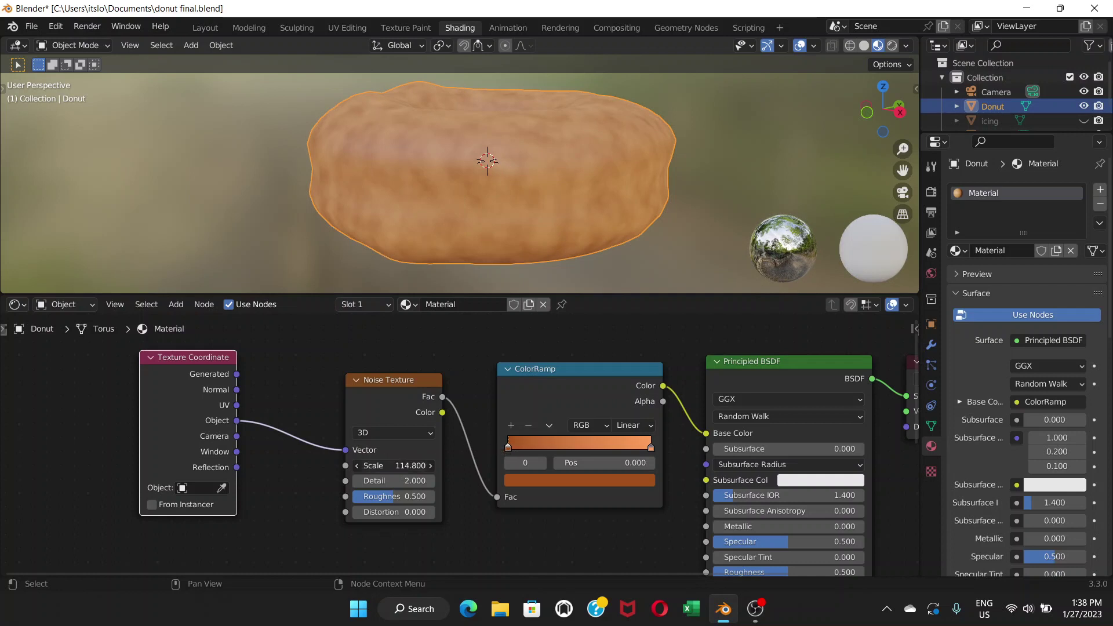
mouse_move(405, 465)
left_mouse_down()
mouse_move(396, 465)
mouse_move(426, 464)
mouse_move(389, 465)
left_mouse_up()
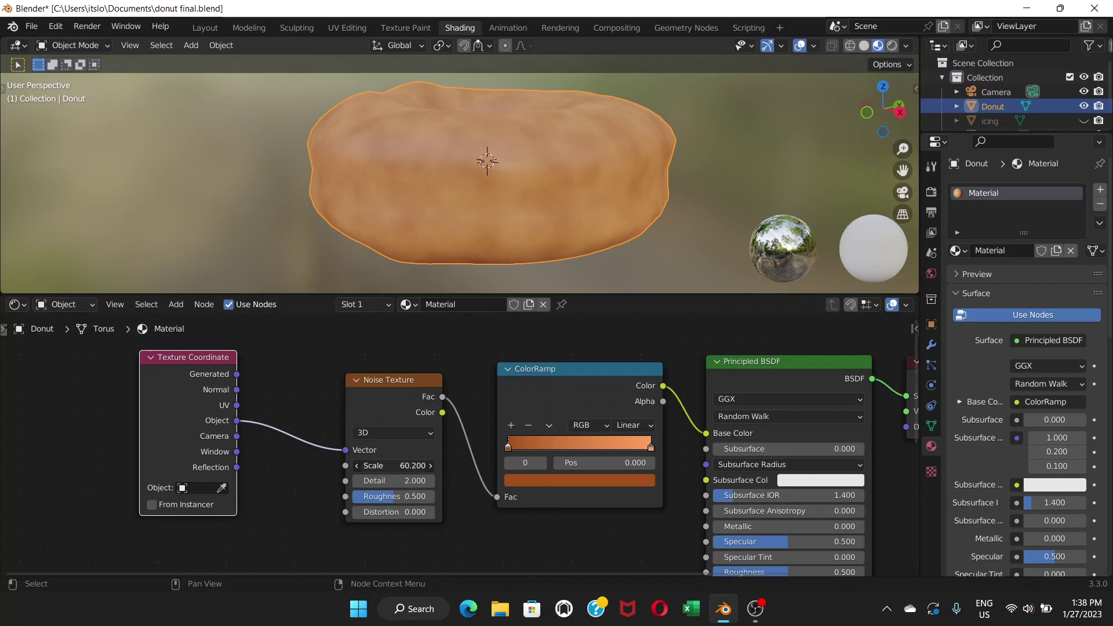
left_click_drag(388, 466, 389, 465)
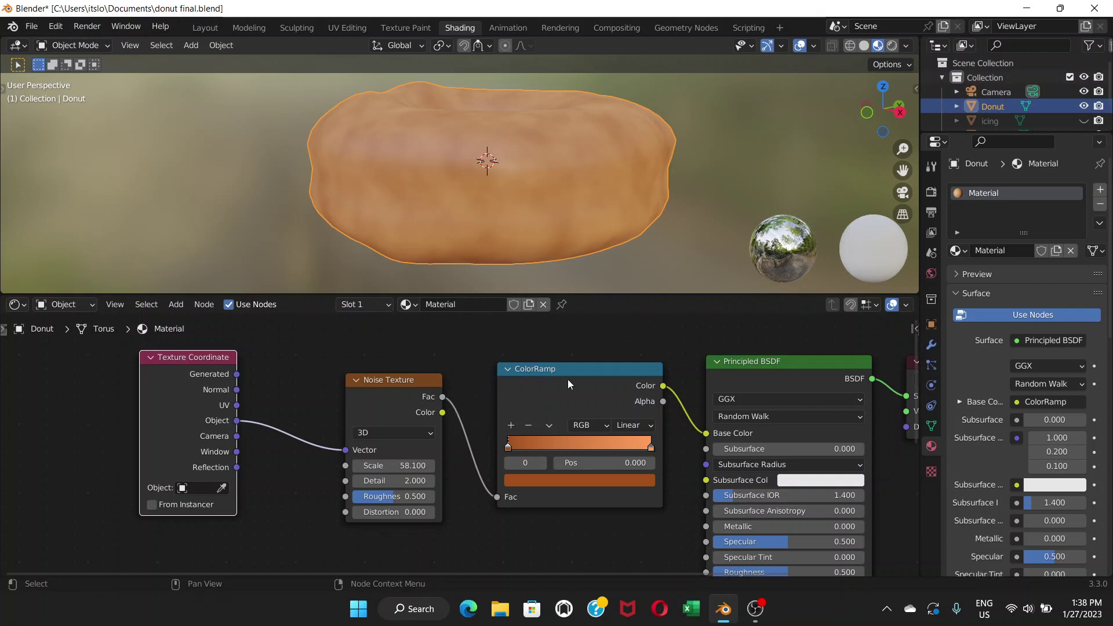
scroll(567, 379, "down", 1)
middle_click_drag(558, 403, 429, 350)
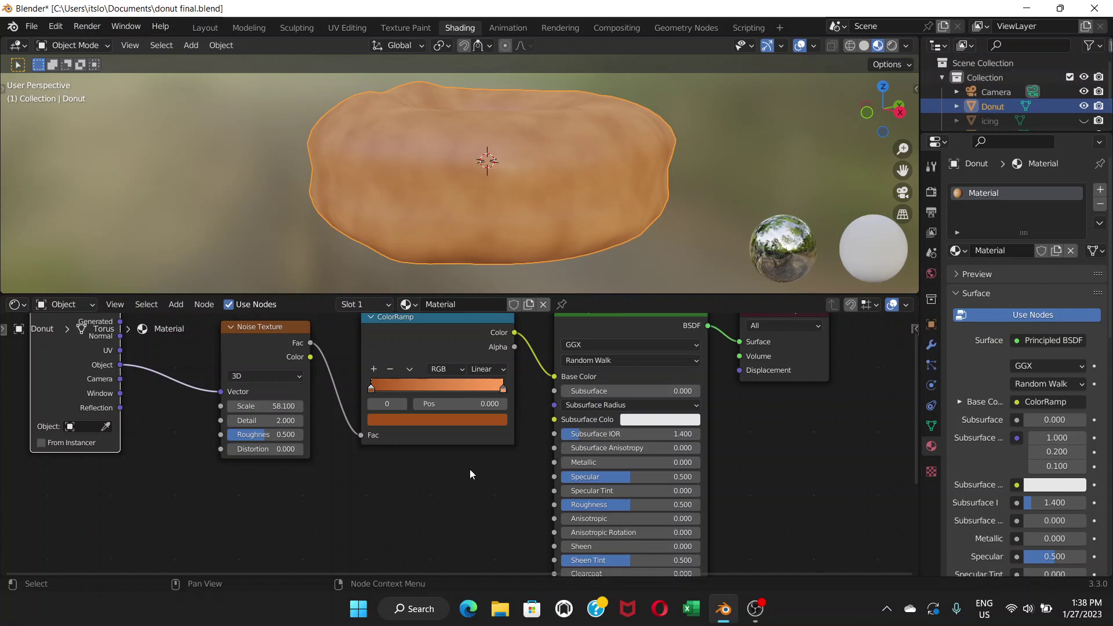
Add a Bump node in the empty space below the material nodes
middle_click_drag(430, 478, 530, 367)
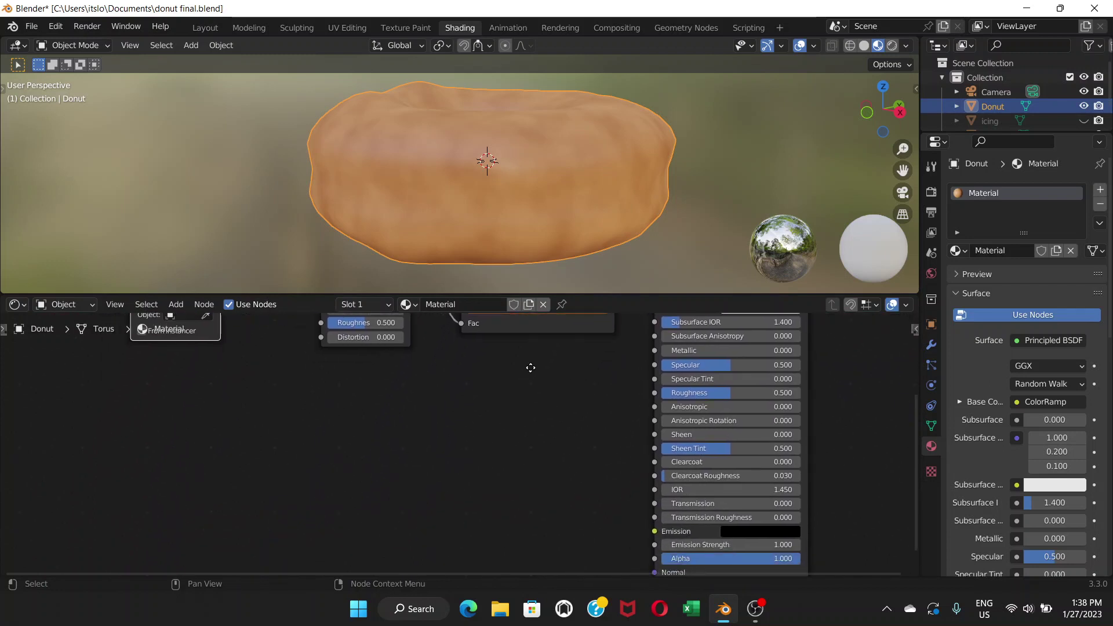
left_click(175, 304)
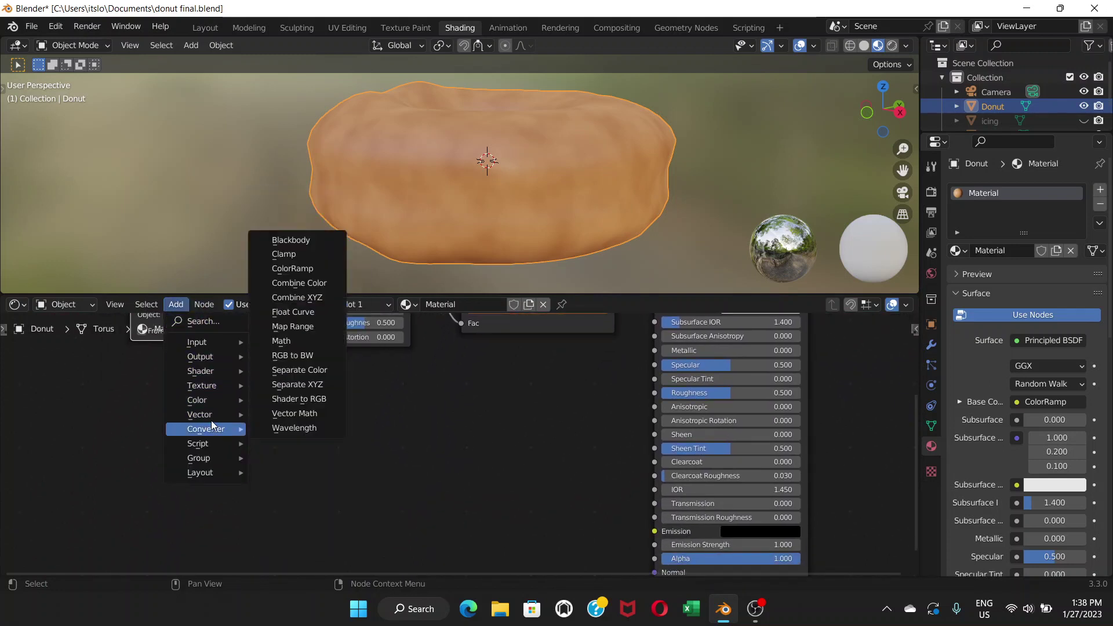
mouse_move(216, 414)
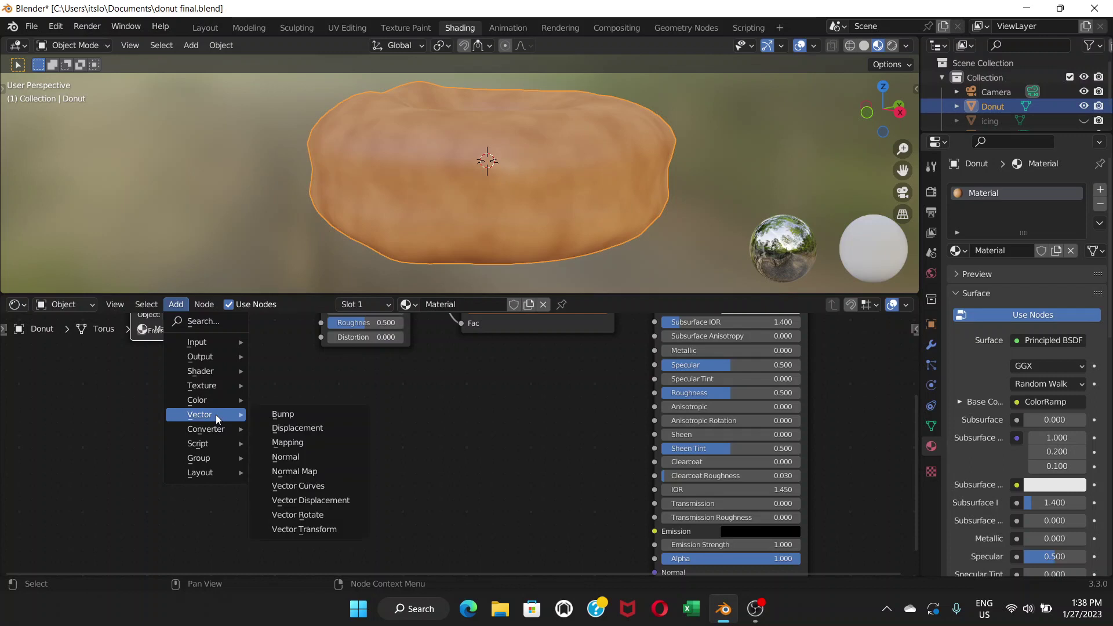
left_click(281, 415)
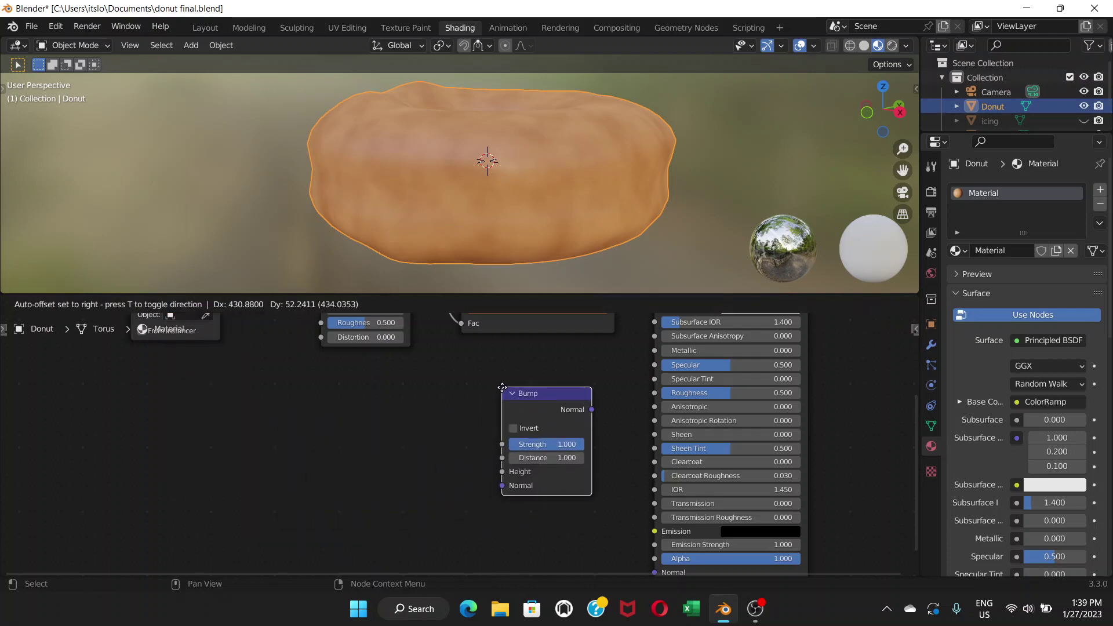
left_click(502, 387)
scroll(565, 443, "up", 1)
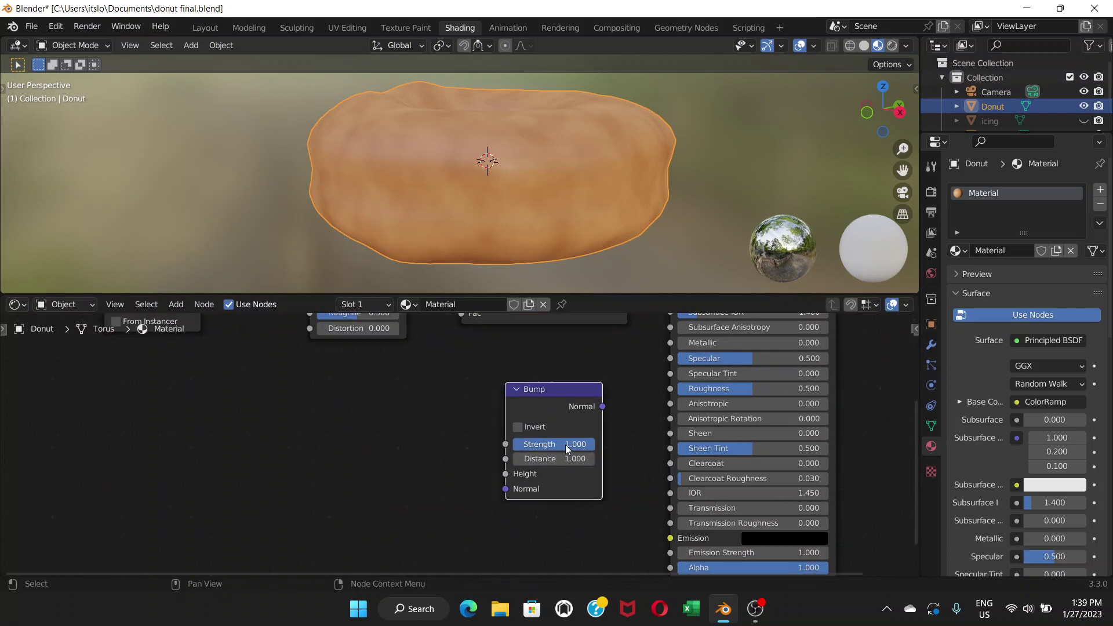
scroll(600, 477, "up", 1)
scroll(600, 434, "down", 2, "shift")
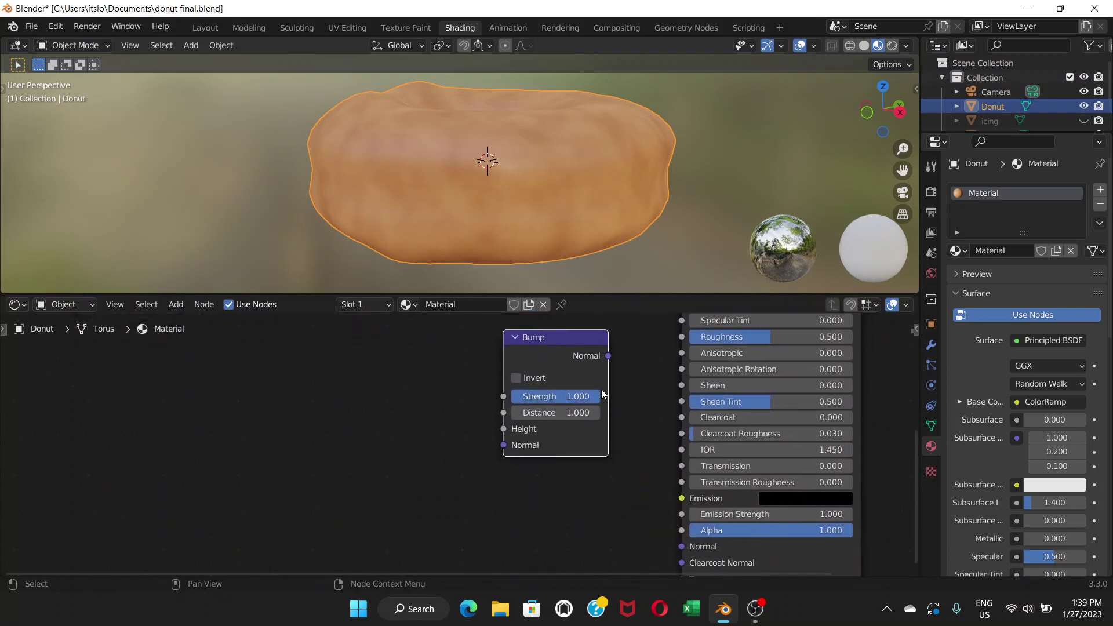
Connect the Bump node's Normal output to the Principled BSDF Normal input
left_click_drag(608, 355, 683, 546)
middle_click_drag(692, 384, 667, 532)
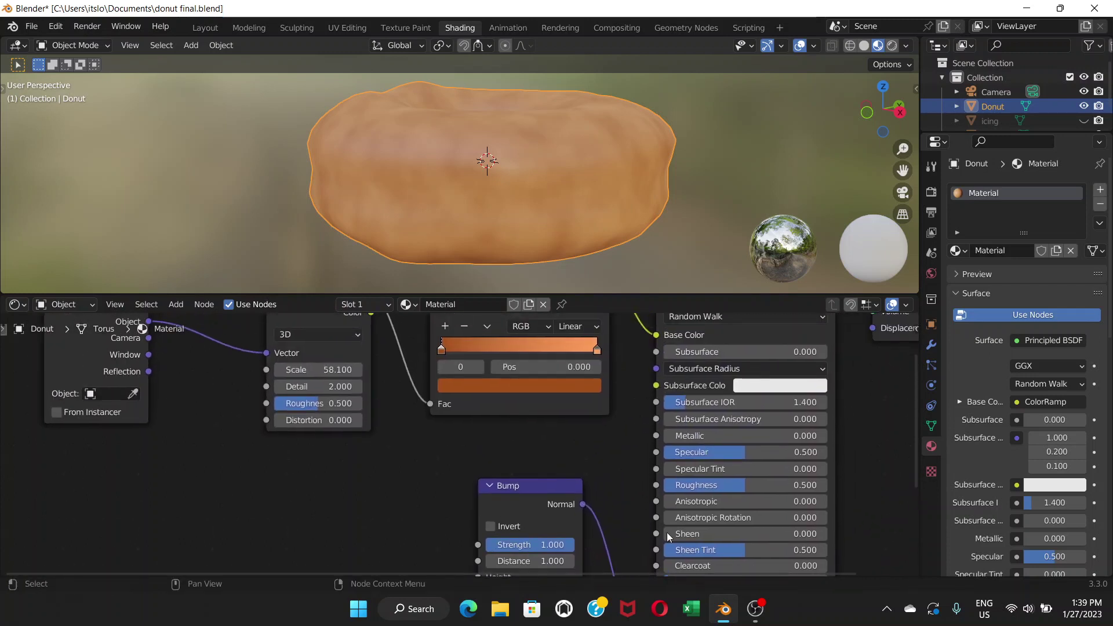
middle_click_drag(617, 467, 603, 545)
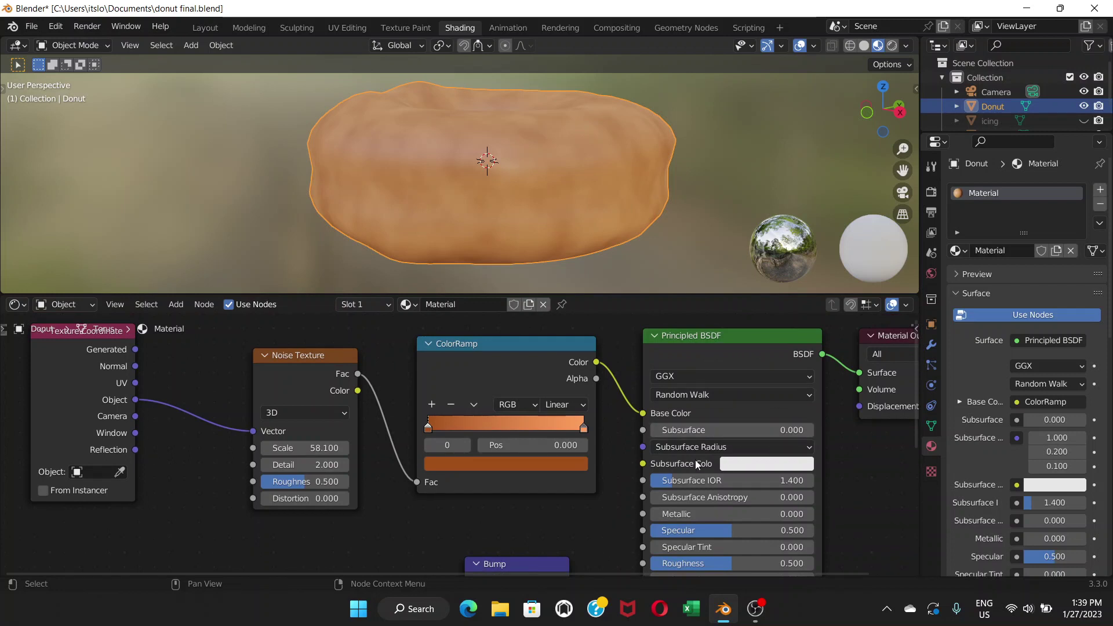
middle_click_drag(601, 518, 631, 398)
middle_click_drag(468, 430, 700, 294)
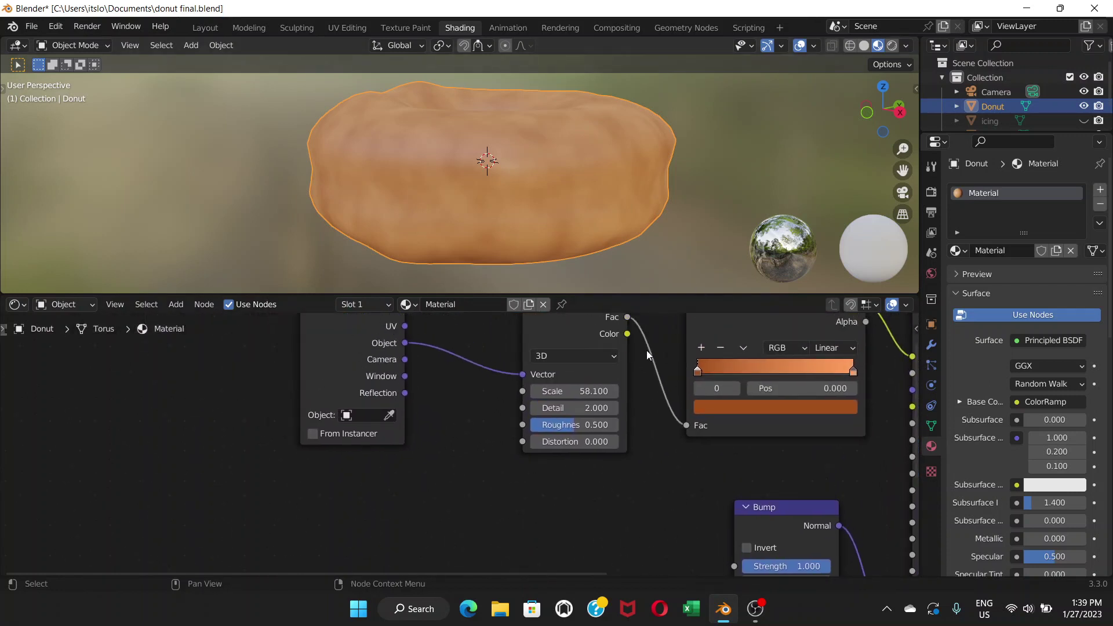
scroll(637, 365, "down", 1)
Link the Noise Texture Fac output into the Bump node's Height input
mouse_move(595, 450)
middle_mouse_down()
mouse_move(581, 426)
mouse_move(580, 436)
middle_mouse_up()
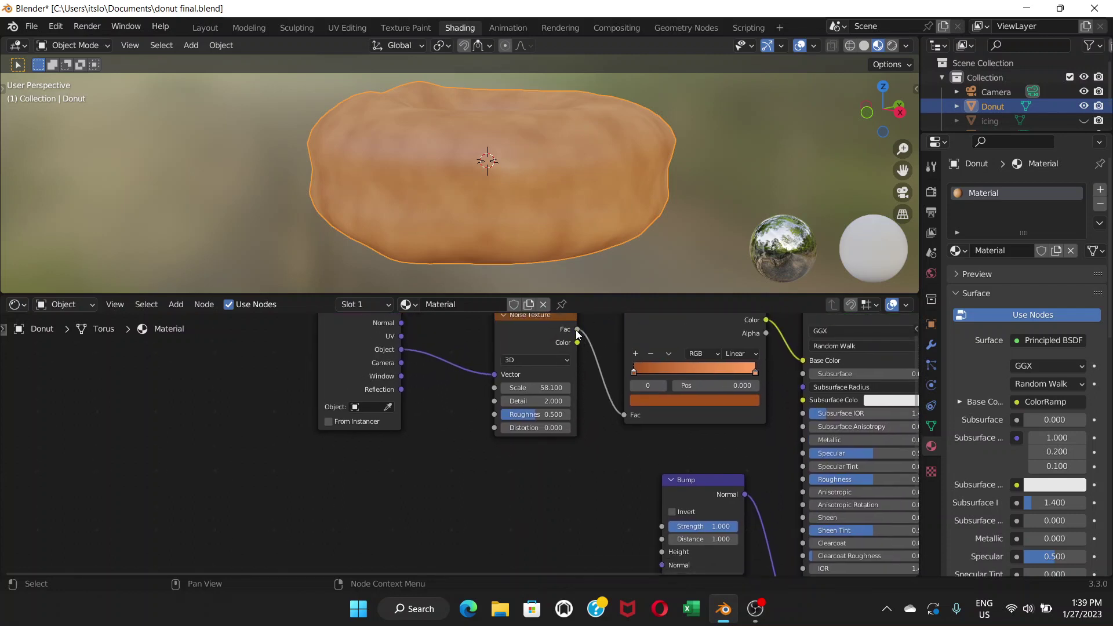
scroll(595, 418, "down", 1)
middle_click_drag(596, 420, 577, 407)
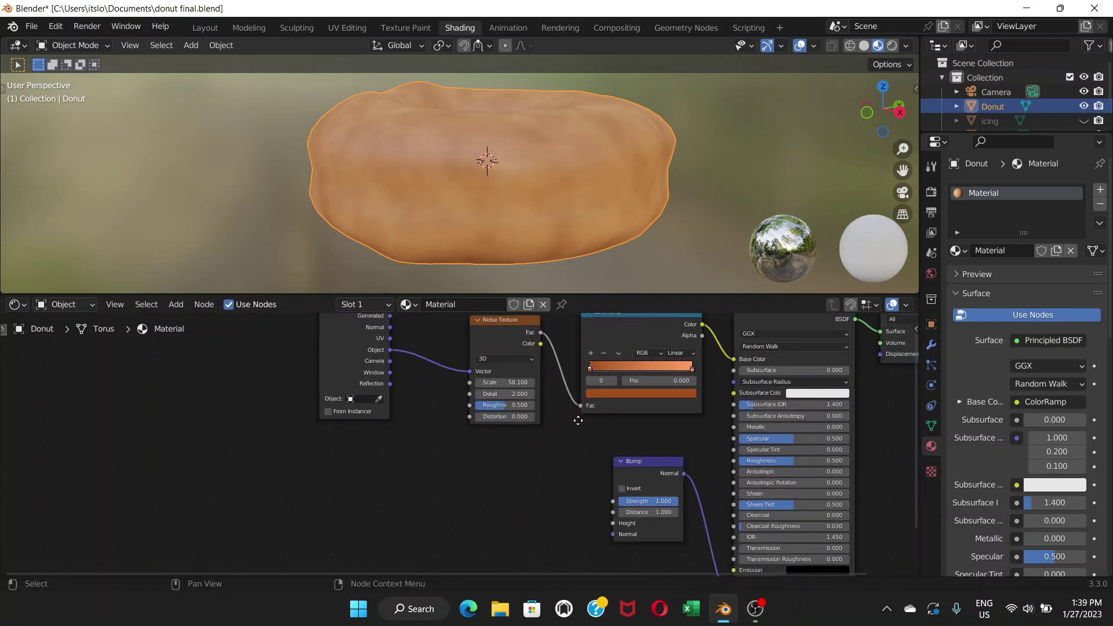
left_click_drag(538, 332, 609, 526)
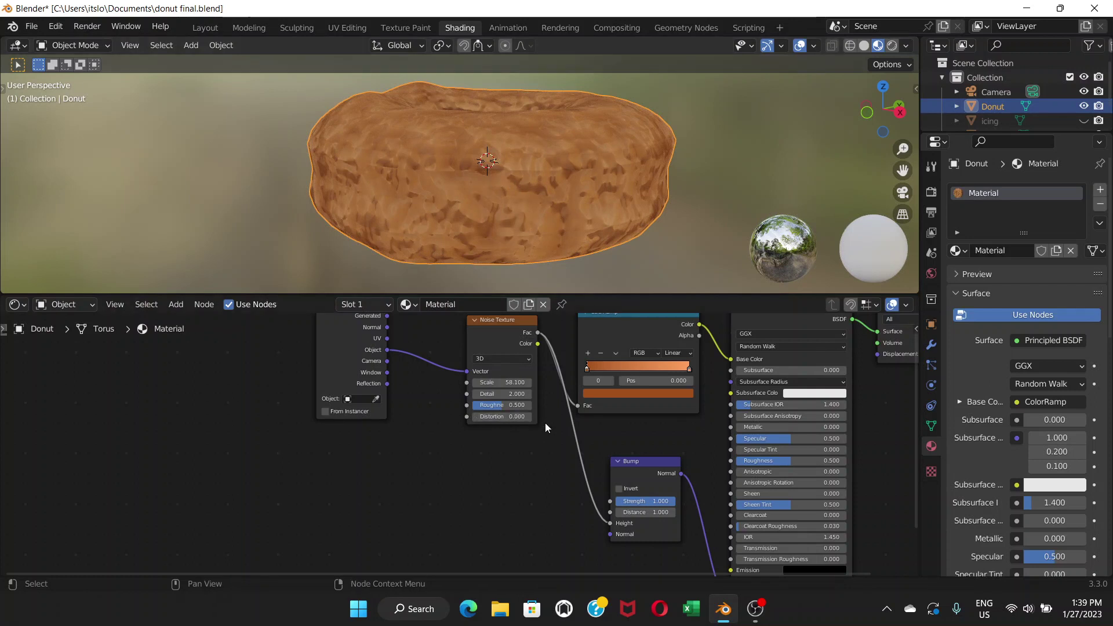
scroll(545, 422, "down", 1)
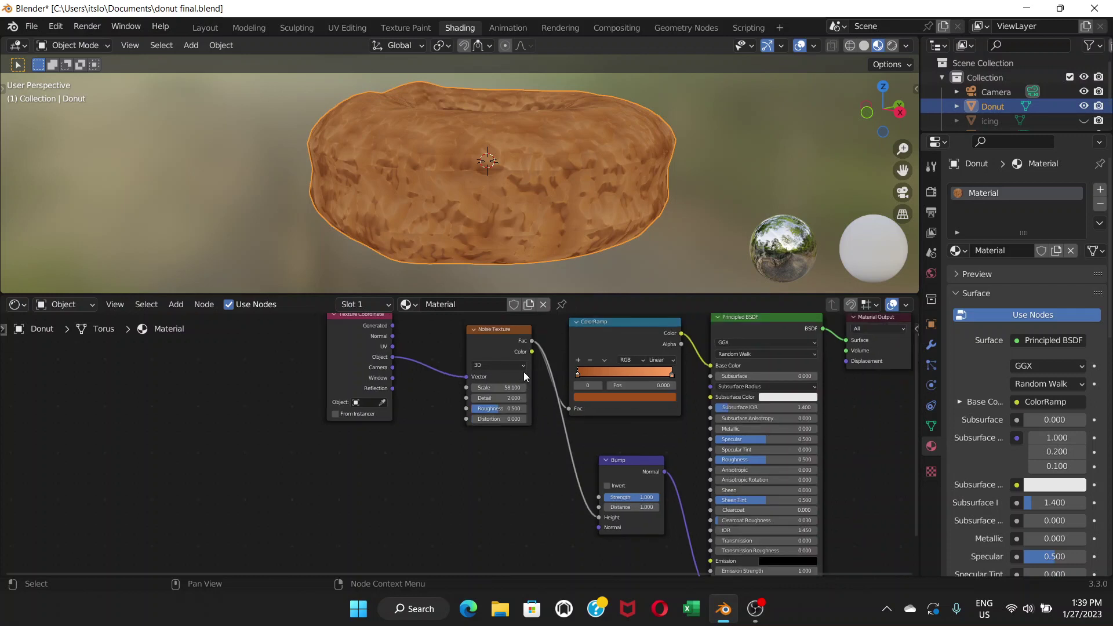
scroll(519, 377, "up", 2)
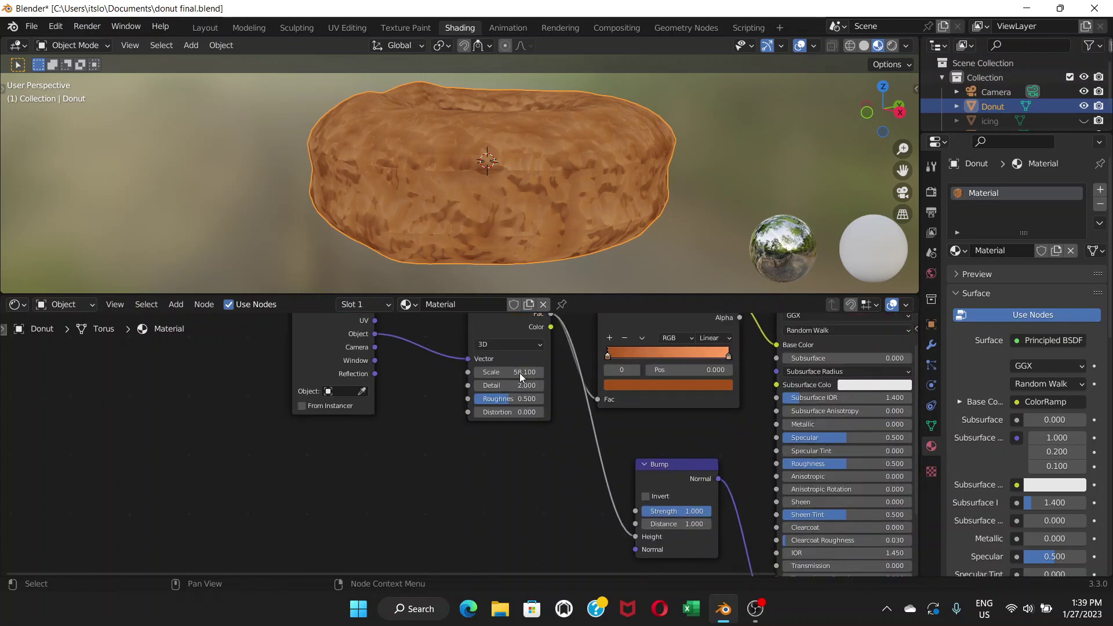
Check the Noise Texture Detail value and keep it at 2.000
middle_click_drag(566, 432, 519, 514)
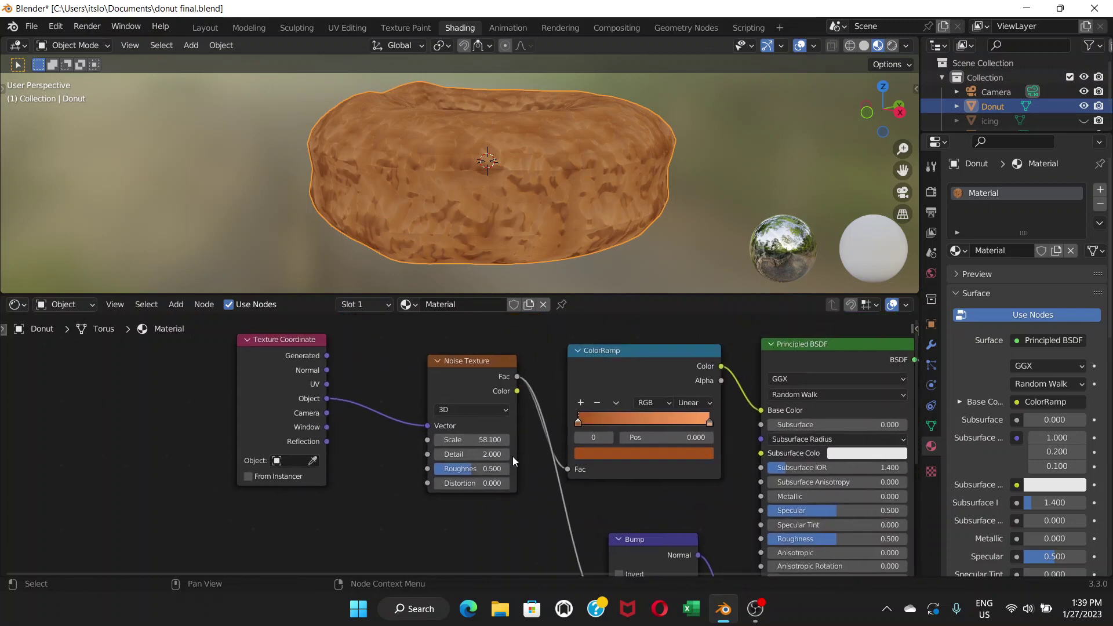
scroll(512, 456, "up", 1)
scroll(526, 446, "up", 2)
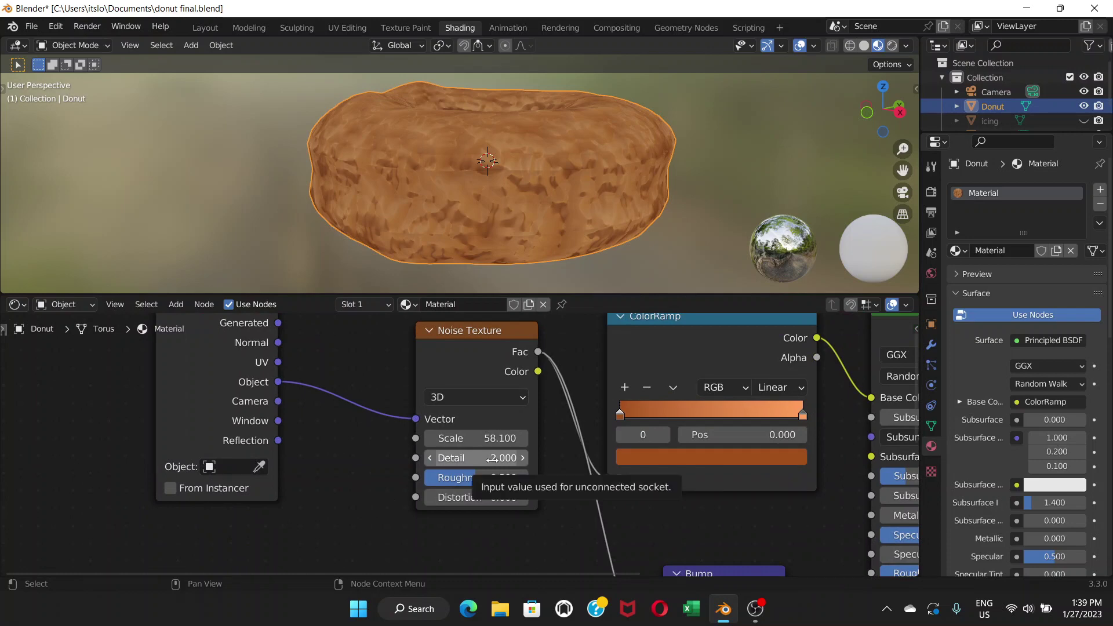
left_click(469, 459)
key("Return")
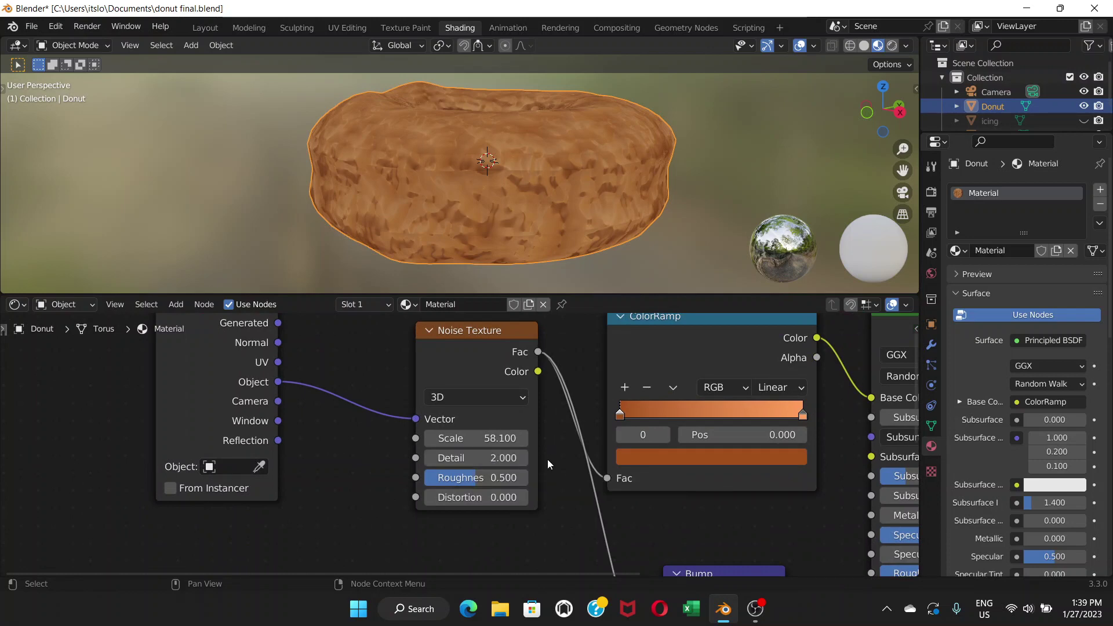
scroll(547, 460, "down", 2)
scroll(517, 468, "down", 1)
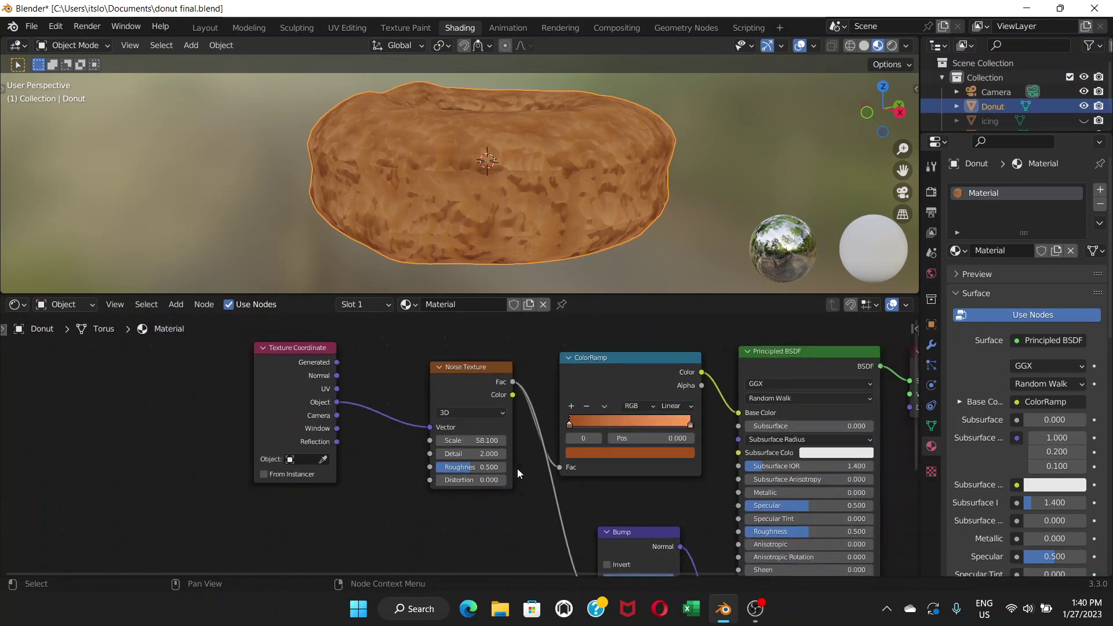
scroll(516, 468, "up", 1)
scroll(518, 474, "down", 1)
Set the Bump node's Distance to 0.003, keeping Strength at 1.000
scroll(518, 474, "down", 3)
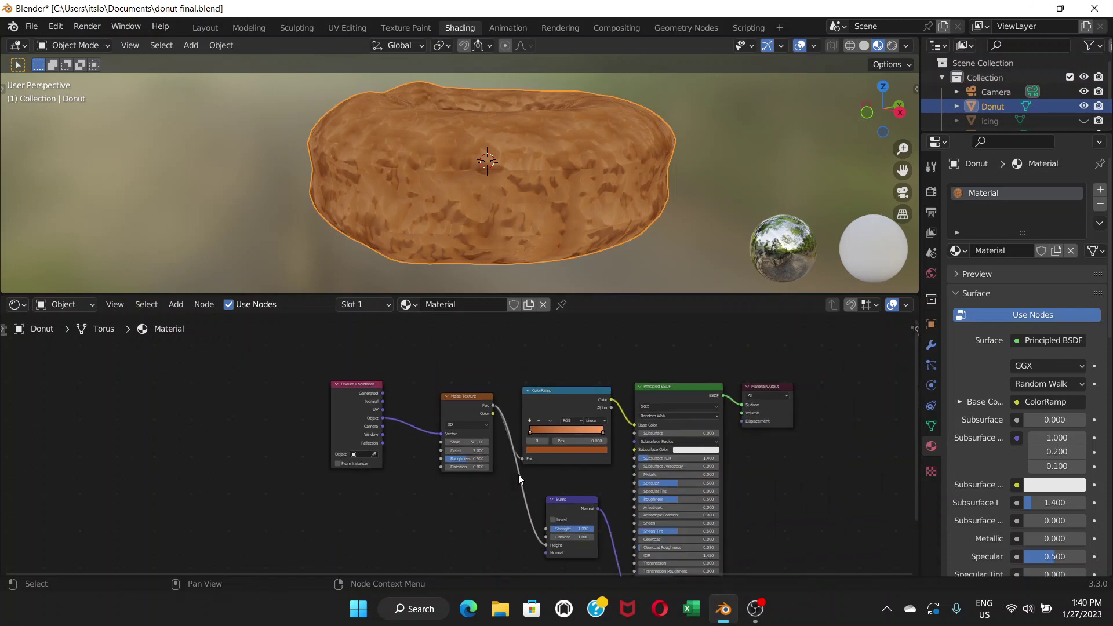
scroll(592, 492, "up", 1)
middle_click_drag(591, 493, 544, 406)
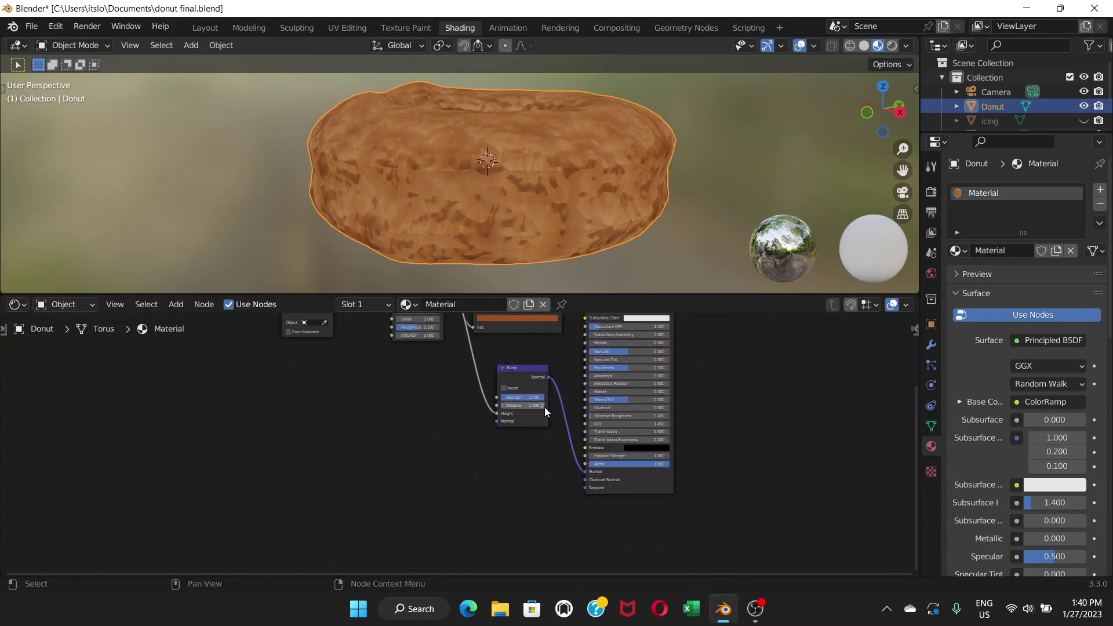
scroll(538, 408, "up", 1)
scroll(575, 451, "up", 1)
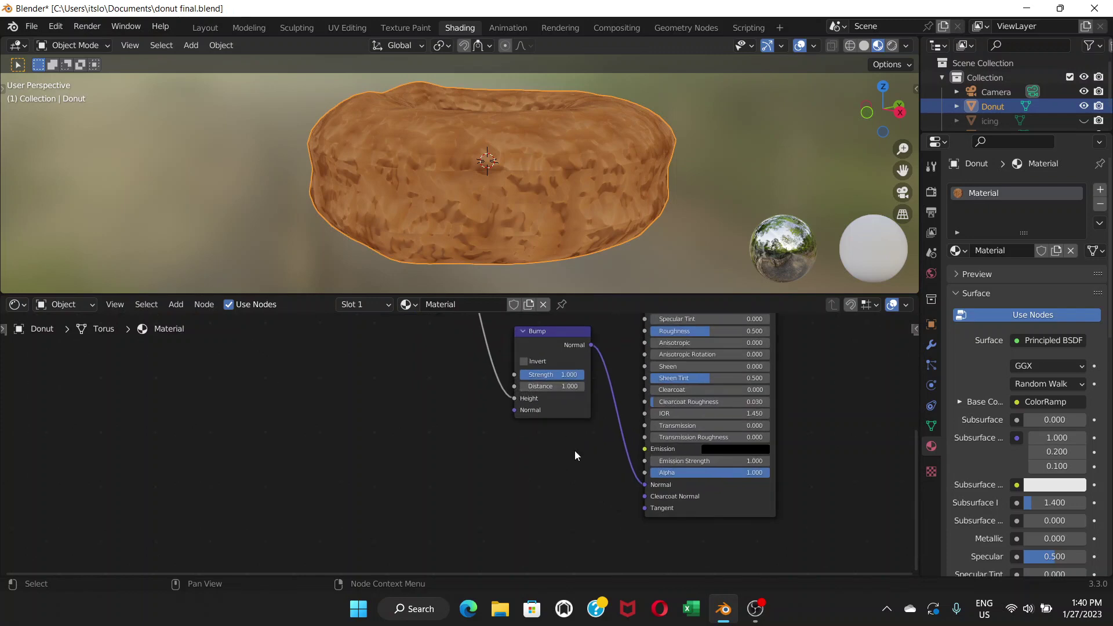
scroll(518, 408, "up", 2)
scroll(547, 445, "up", 1)
middle_click_drag(547, 445, 533, 509)
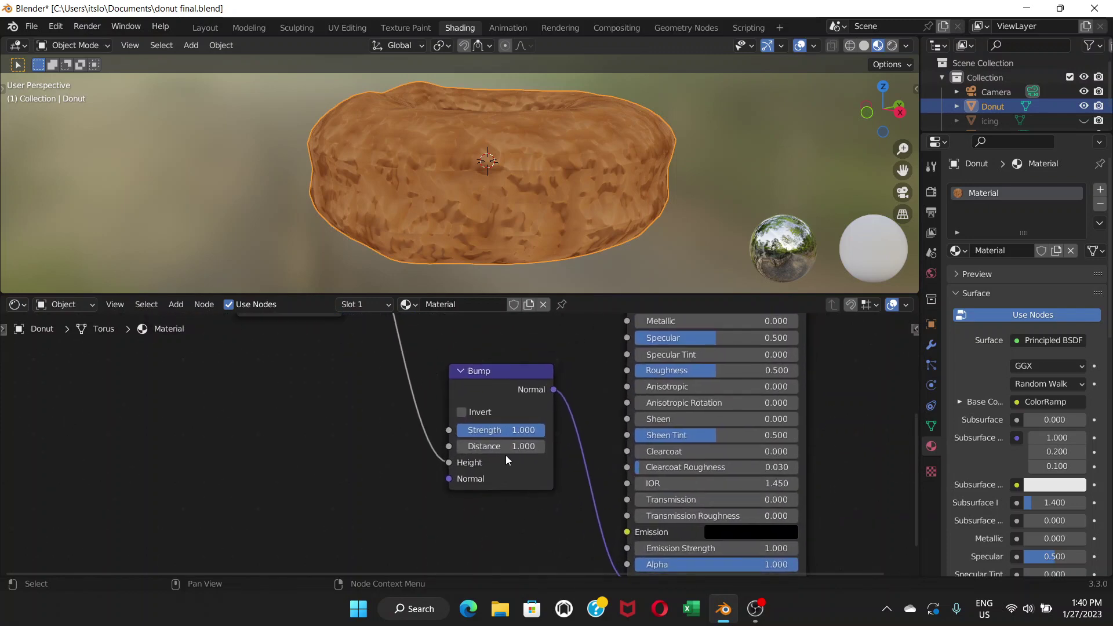
scroll(505, 455, "up", 2)
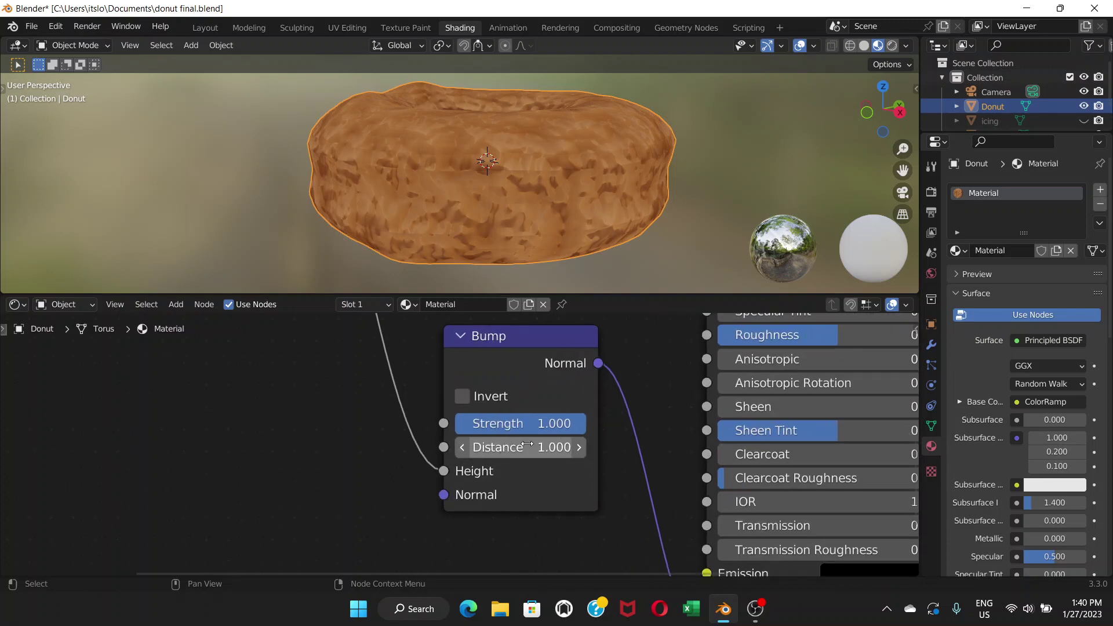
left_click(545, 450)
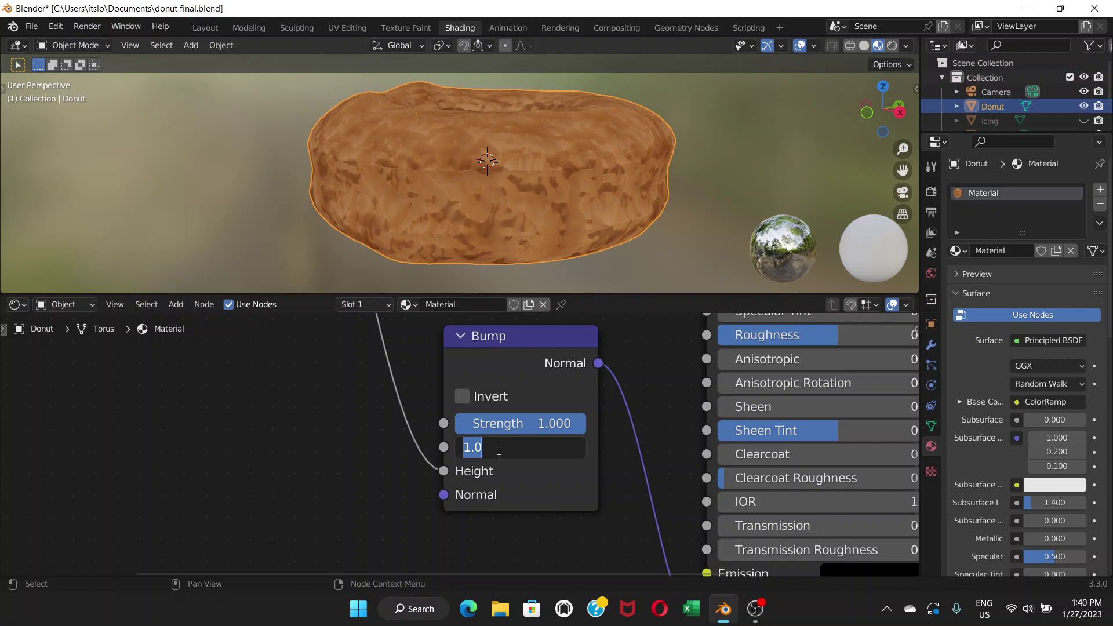
type(".003")
key("Return")
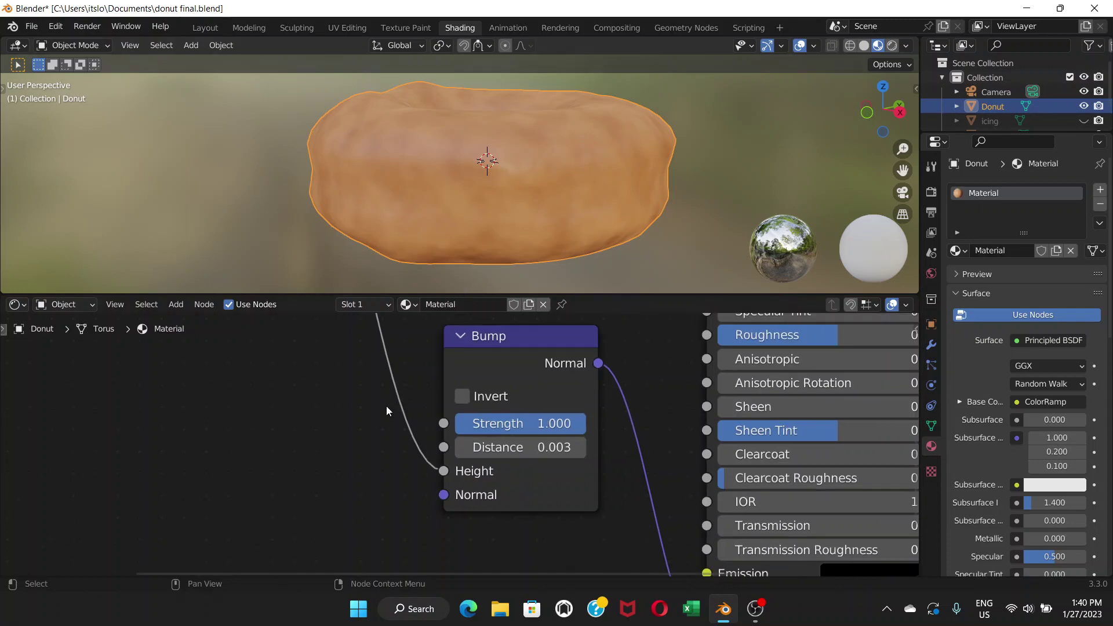
scroll(386, 406, "down", 3)
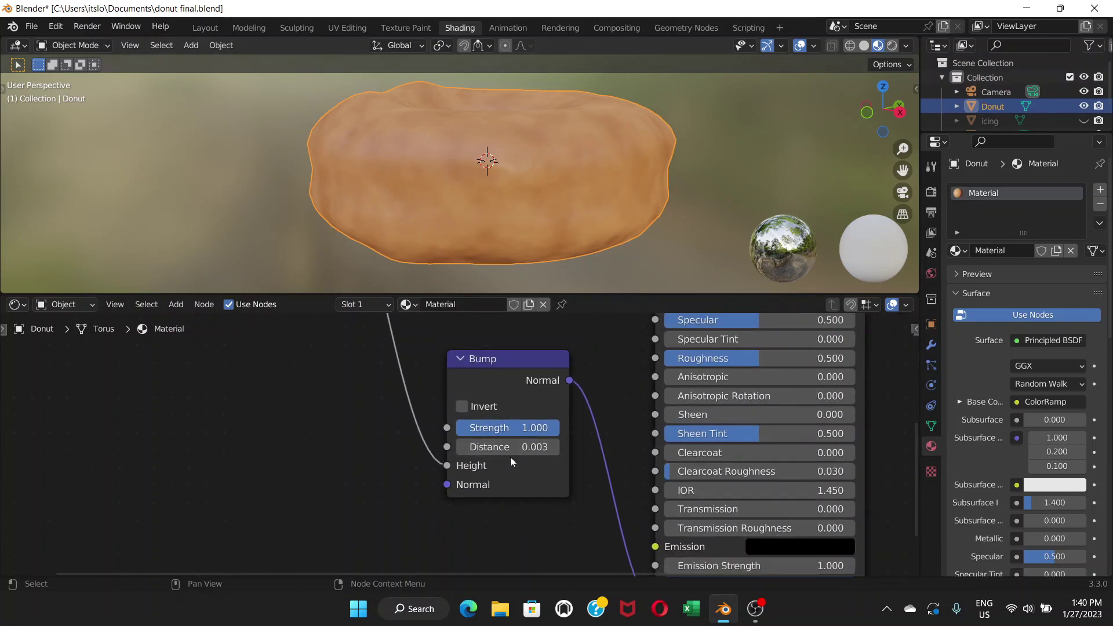
Increase the Noise Texture's Detail gradually through 3.8 and 4.100 up to 5.200
middle_click_drag(394, 425, 535, 521)
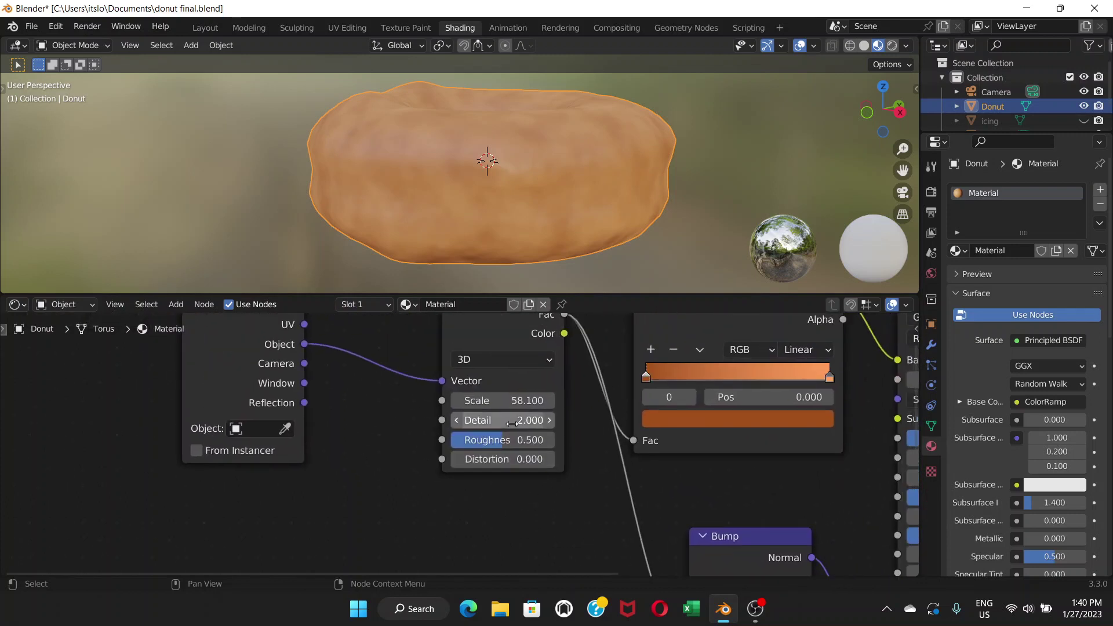
mouse_move(511, 420)
left_mouse_down()
mouse_move(562, 421)
mouse_move(501, 420)
left_mouse_up()
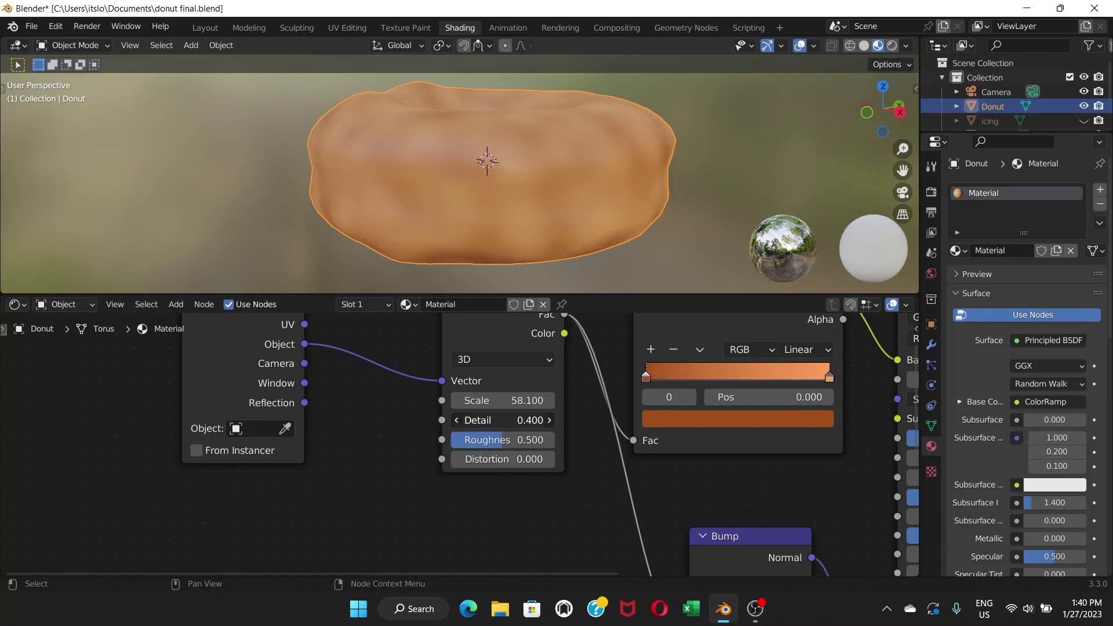
left_click_drag(501, 420, 518, 420)
left_click_drag(519, 421, 524, 420)
left_click_drag(503, 420, 510, 420)
left_click_drag(510, 420, 520, 420)
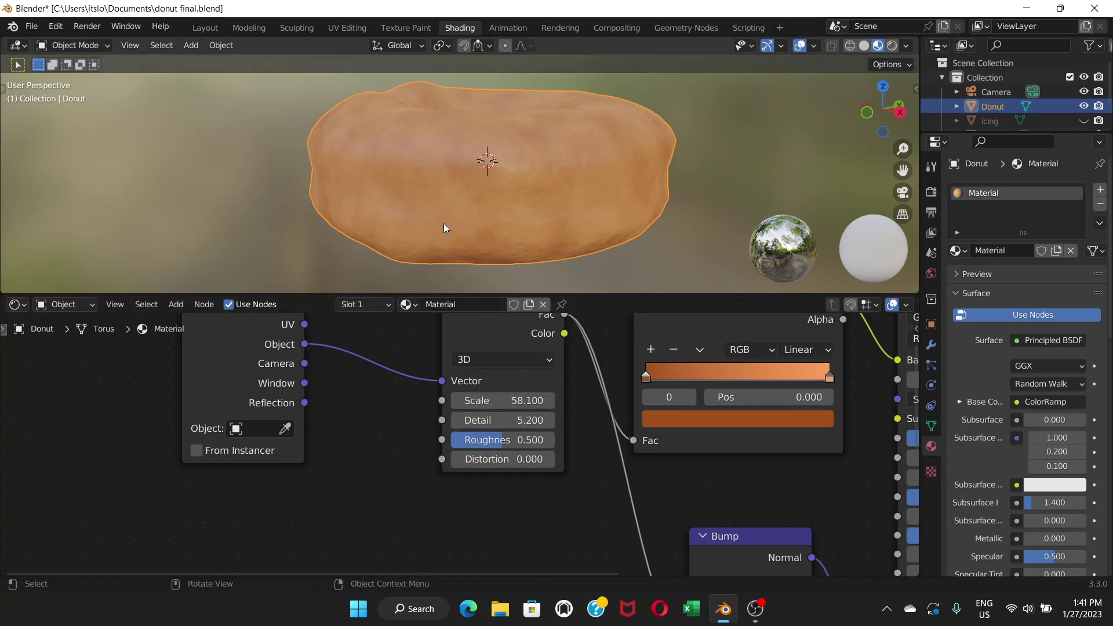
middle_click_drag(443, 224, 502, 211)
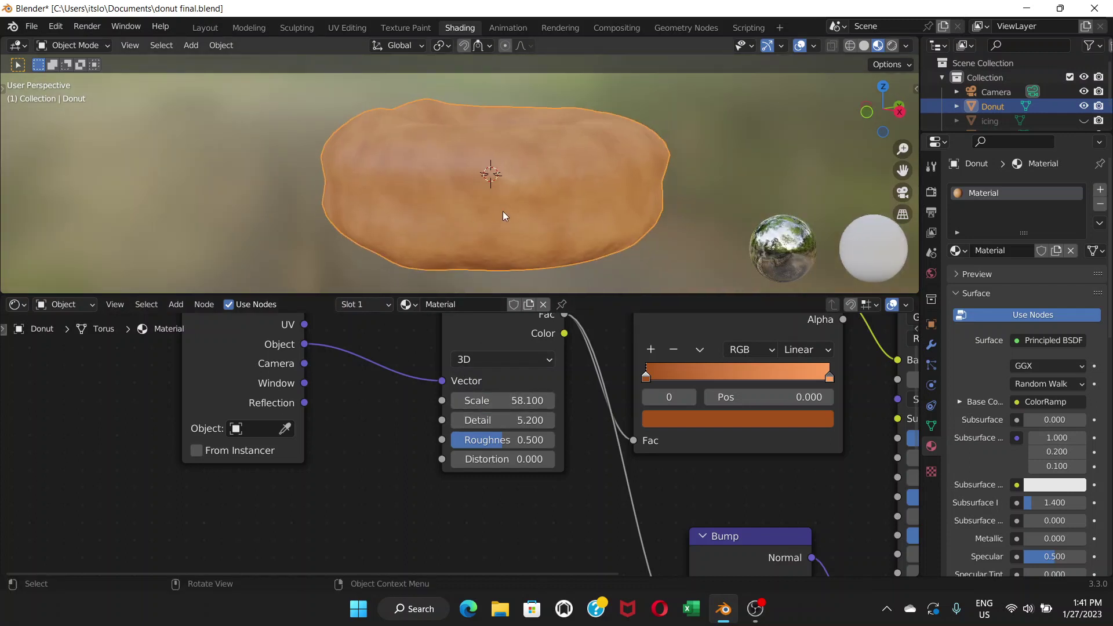
scroll(502, 210, "up", 3)
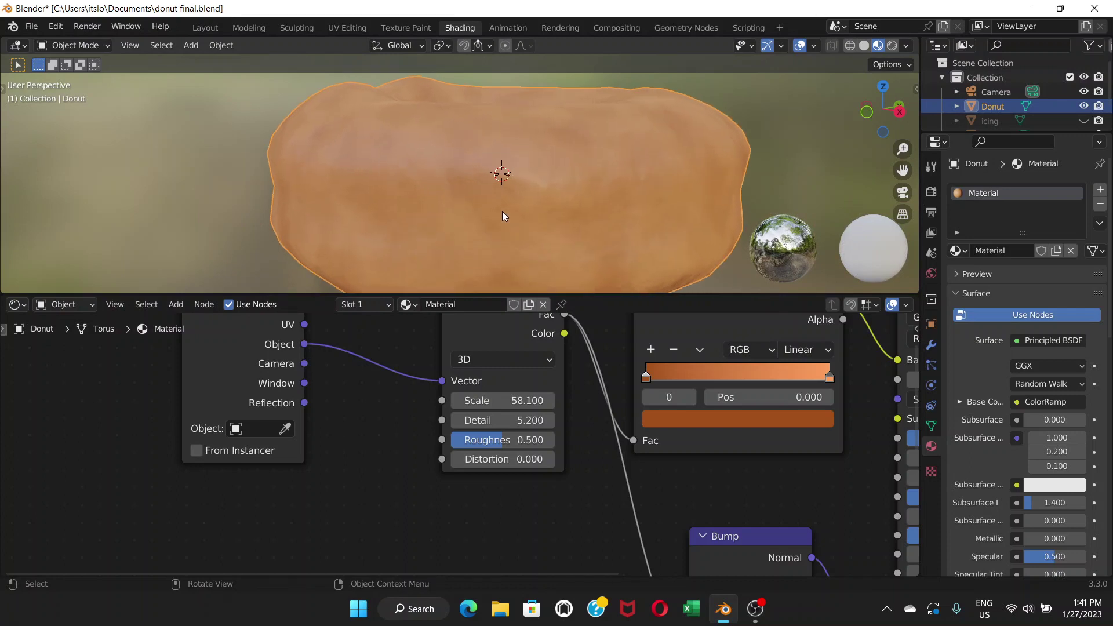
scroll(502, 211, "up", 3)
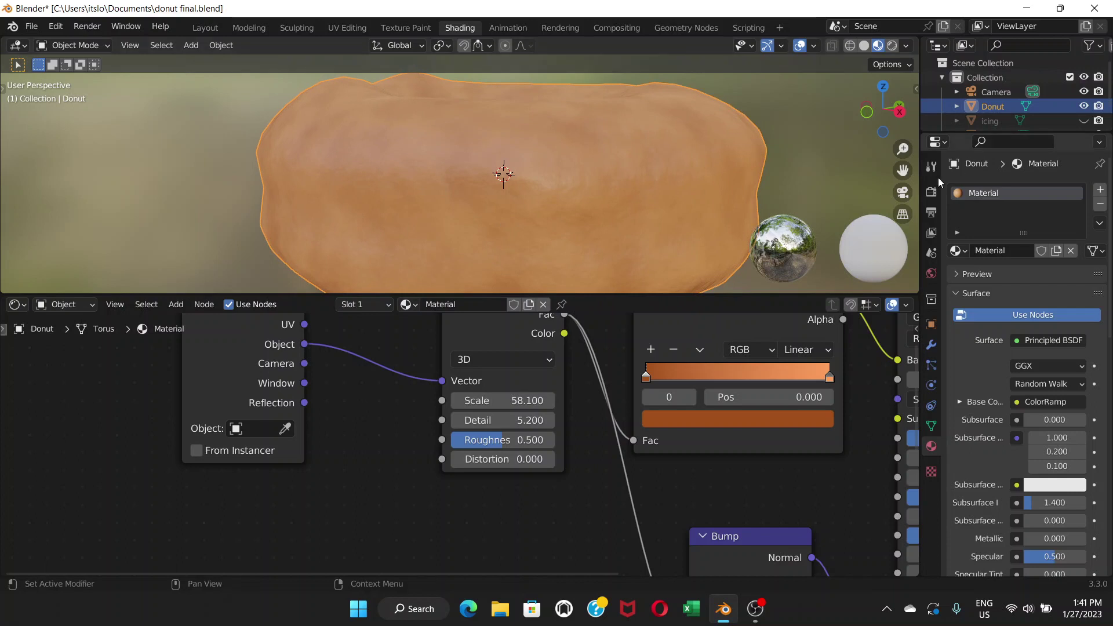
left_click_drag(903, 150, 903, 153)
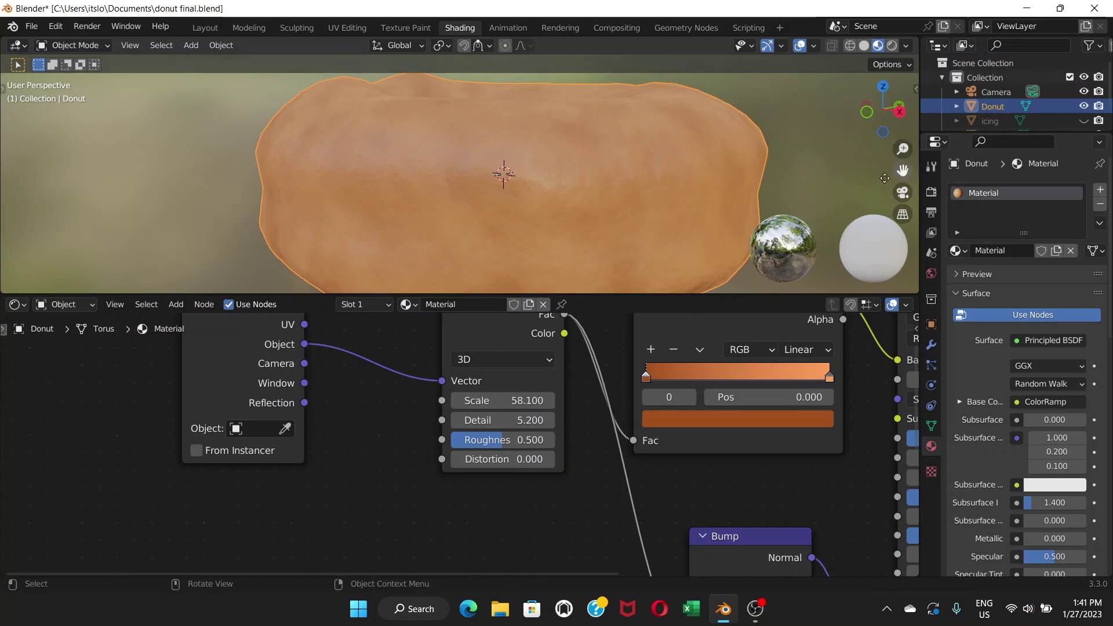
mouse_move(514, 214)
middle_mouse_down()
mouse_move(576, 211)
mouse_move(519, 208)
mouse_move(516, 220)
middle_mouse_up()
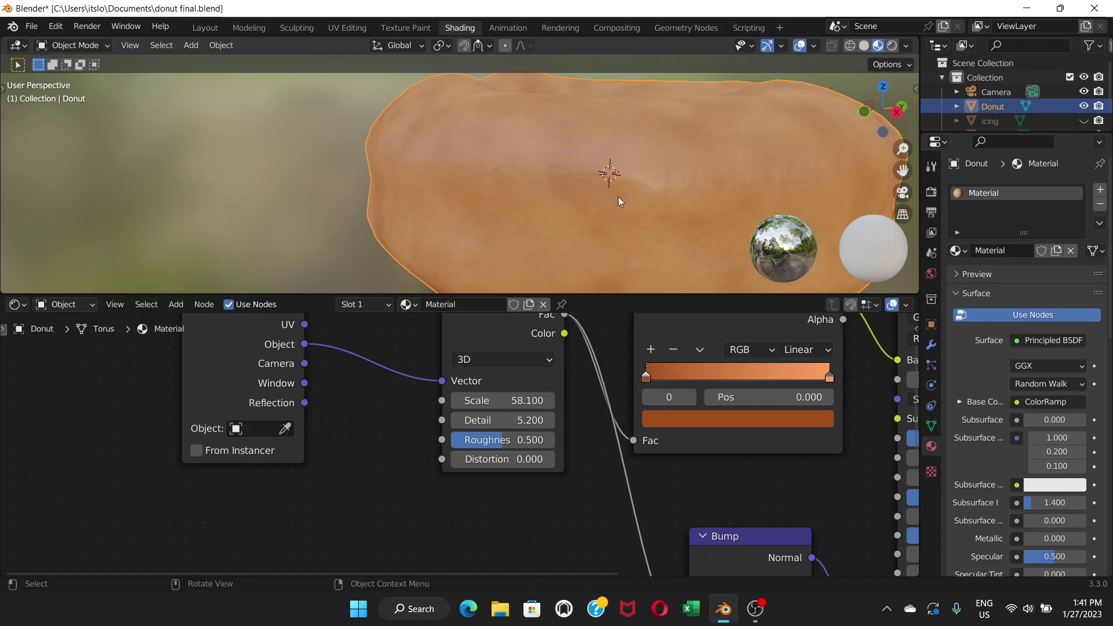
middle_click_drag(607, 203, 609, 194)
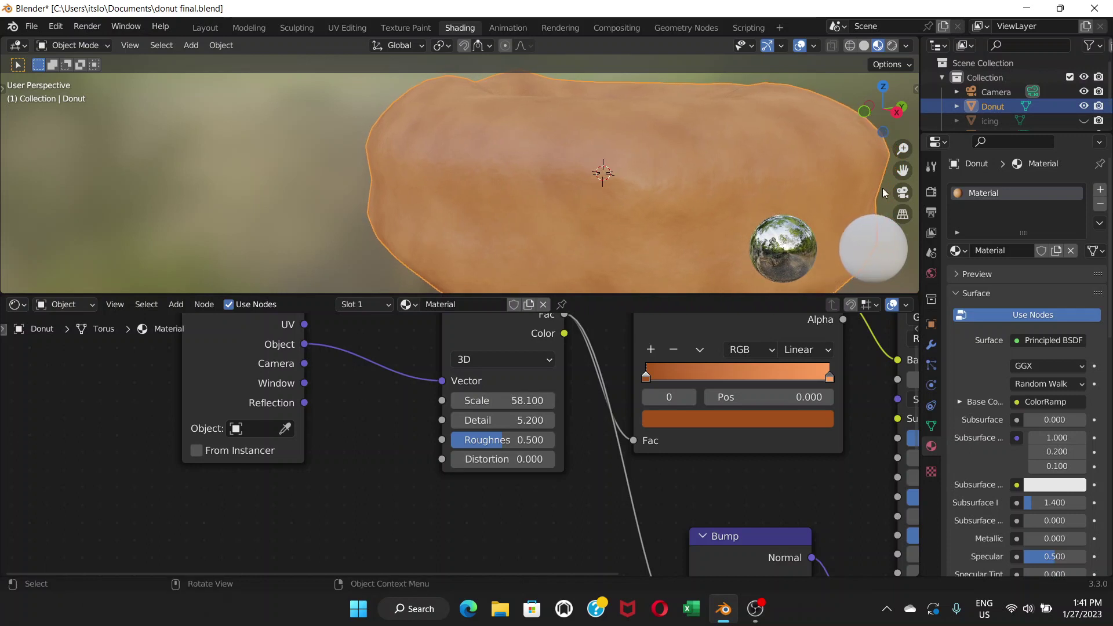
left_click_drag(900, 149, 900, 177)
middle_click_drag(674, 184, 524, 174, "shift")
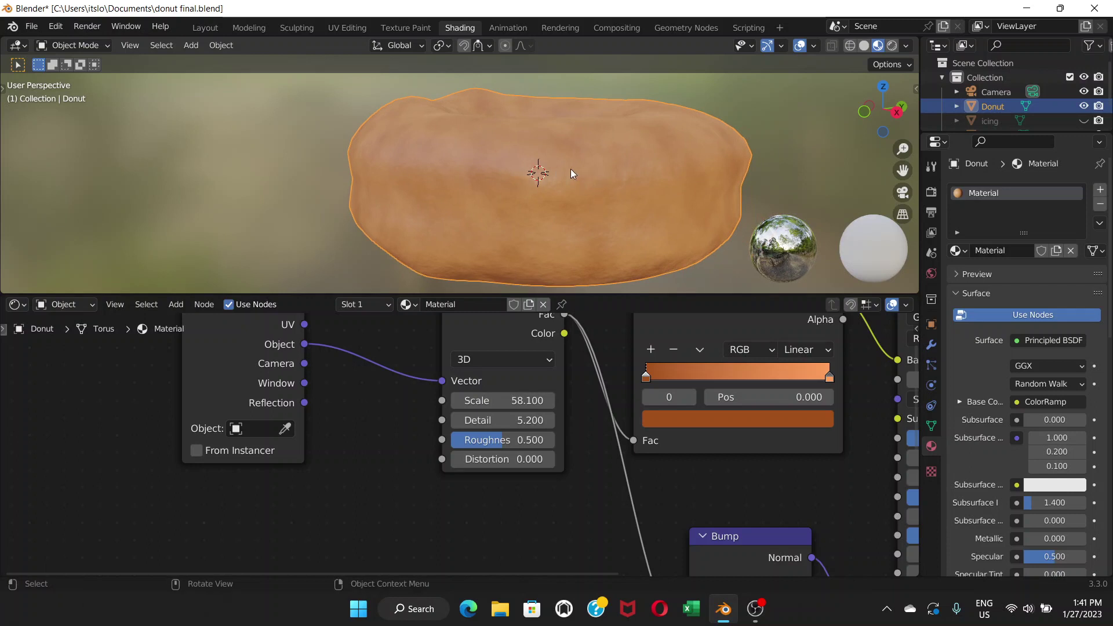
Return to the Layout workspace, view the donut from above, and unhide the icing and floor plane
left_click(211, 27)
scroll(661, 243, "down", 5)
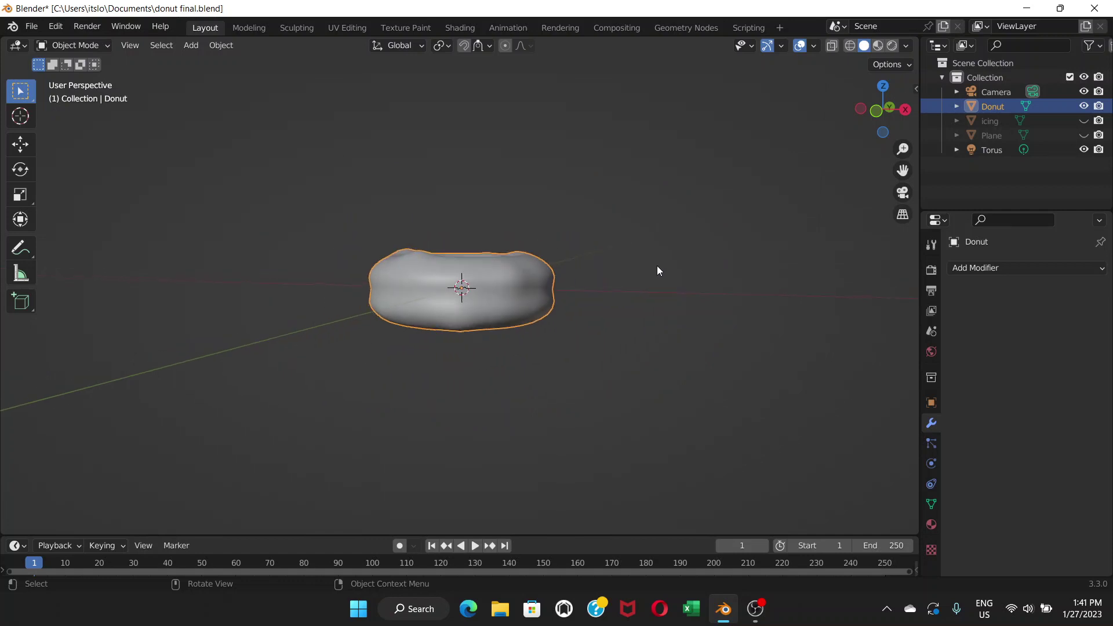
middle_click_drag(658, 270, 526, 300)
scroll(500, 300, "up", 3)
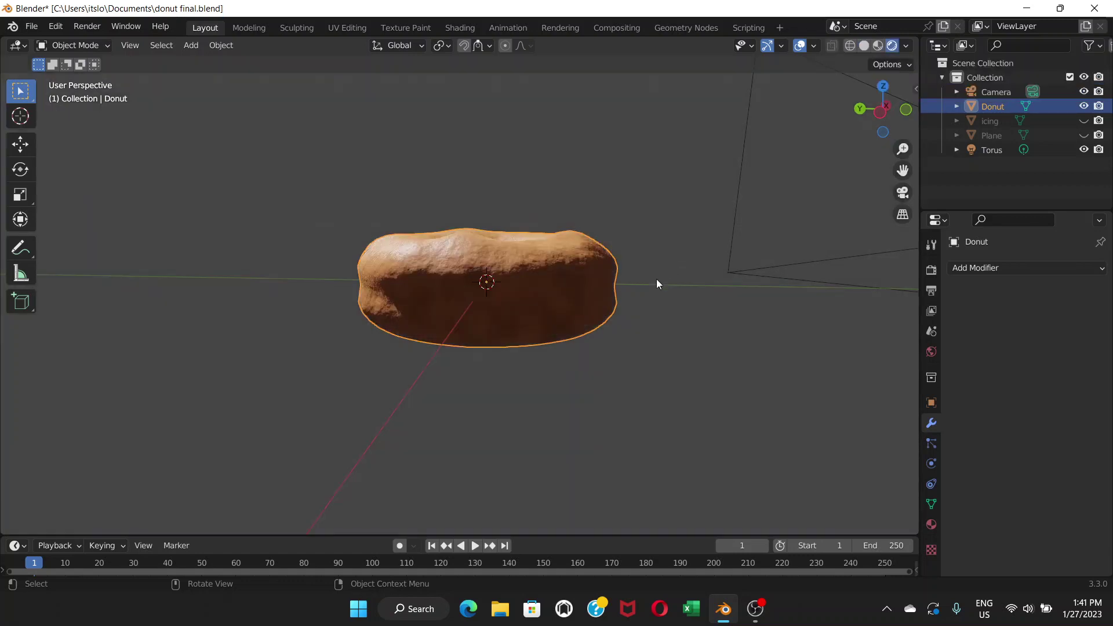
mouse_move(662, 327)
middle_mouse_down()
mouse_move(659, 371)
mouse_move(673, 339)
middle_mouse_up()
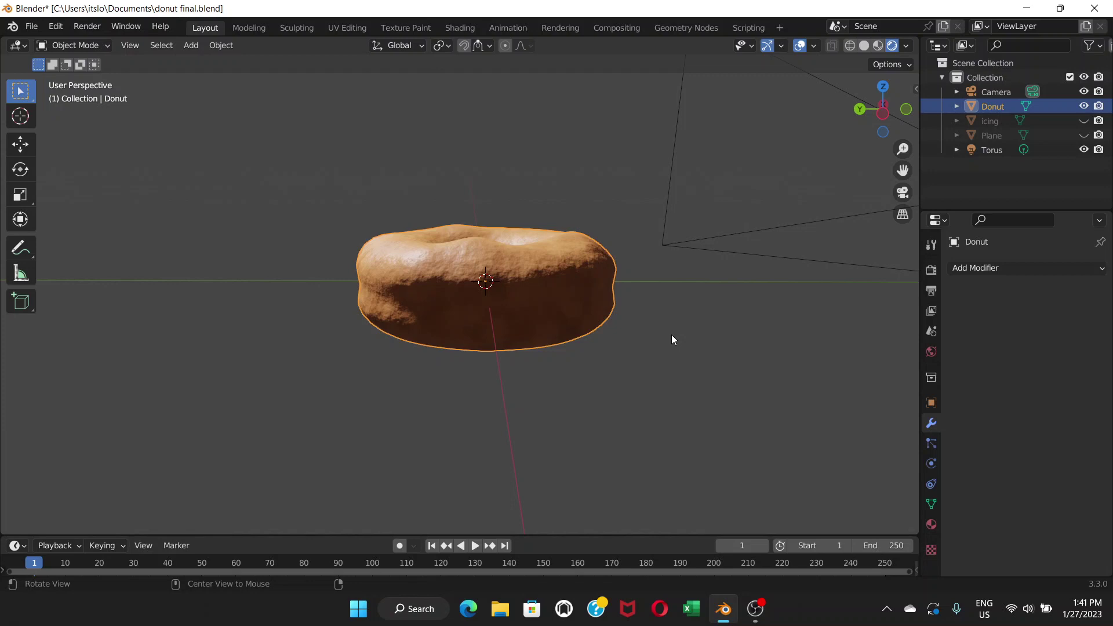
key("alt+h")
scroll(620, 174, "down", 1)
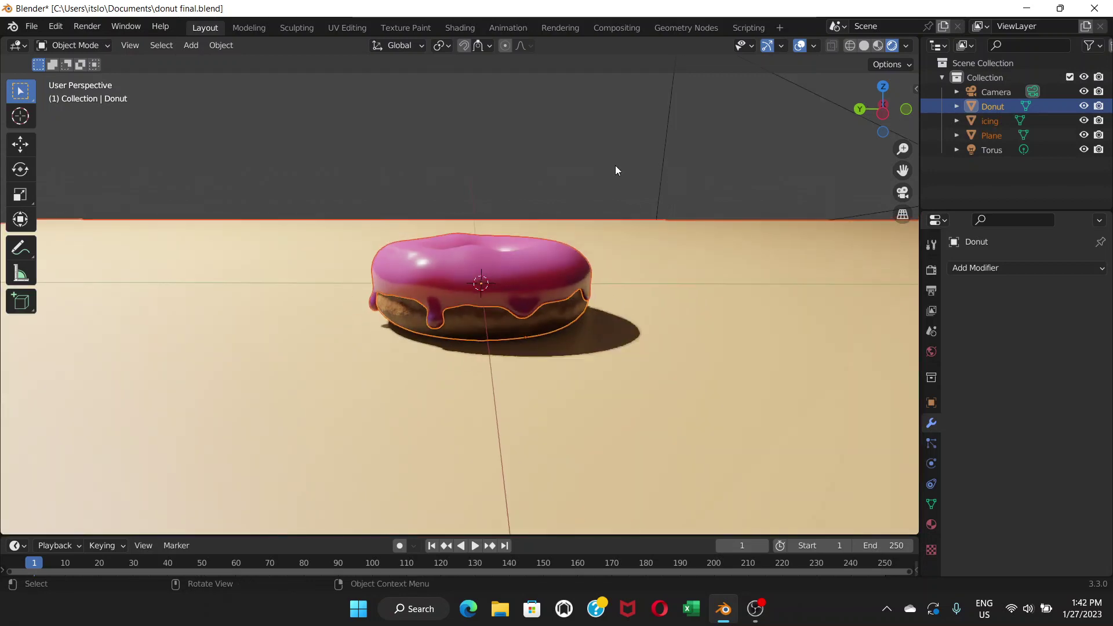
Select the icing object and hide it to reveal the bare donut
left_click(615, 166)
middle_click_drag(641, 211, 560, 281)
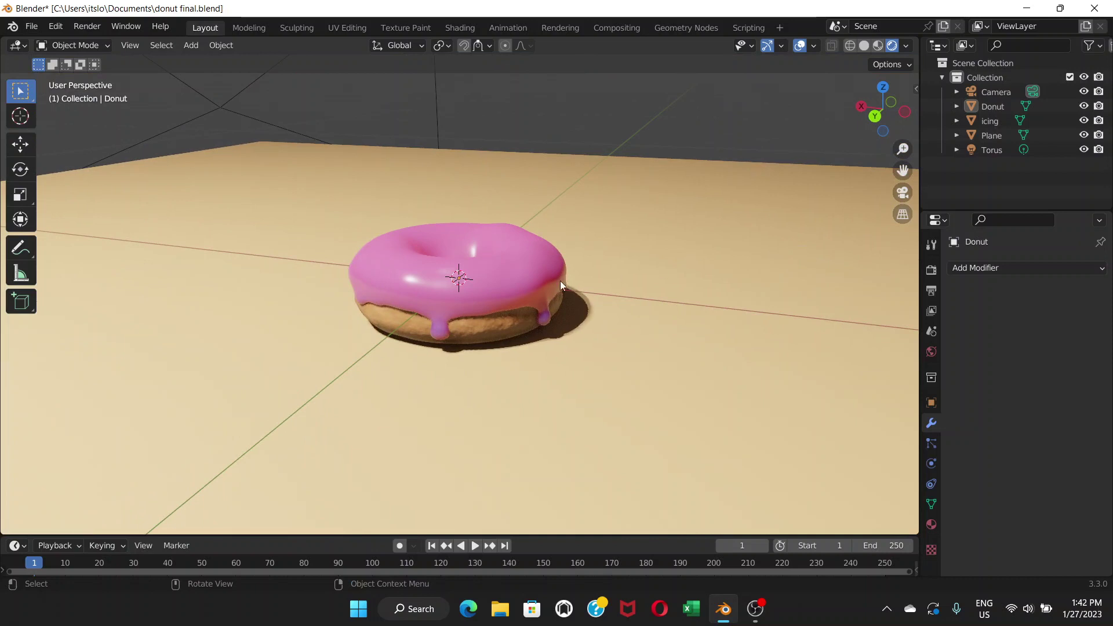
left_click(506, 278)
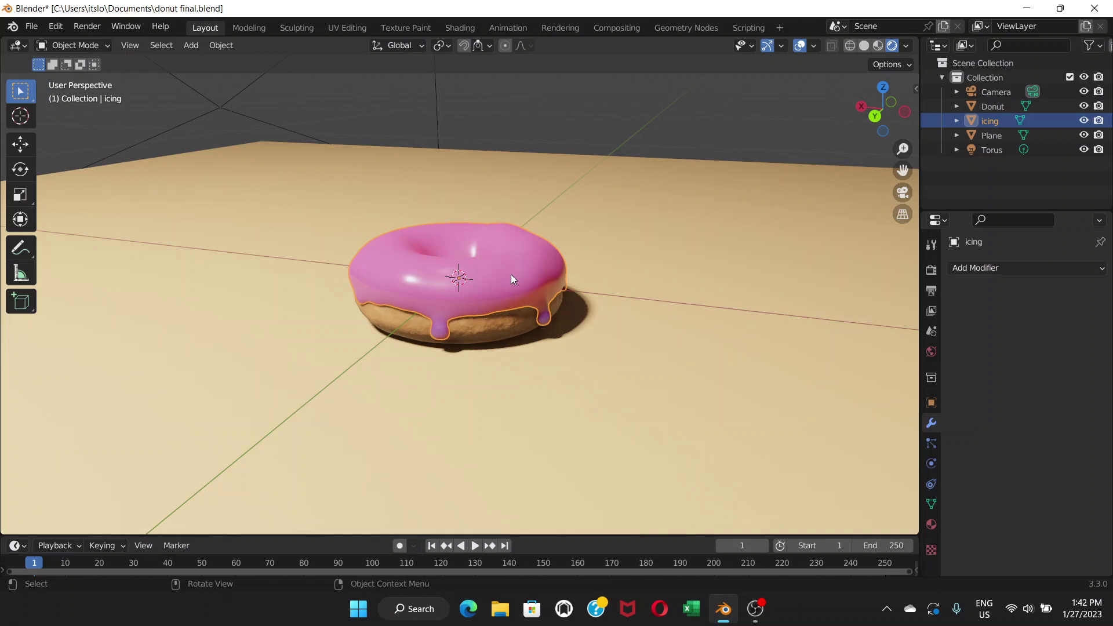
key("h")
Inspect the bare donut from several angles, then select the floor plane
scroll(409, 289, "up", 4)
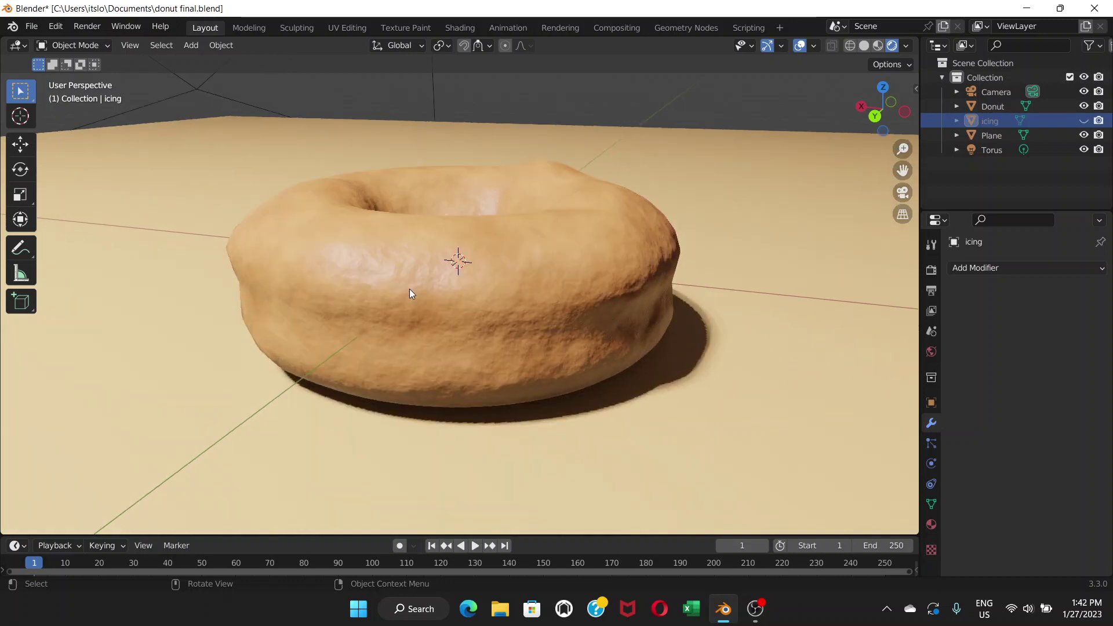
middle_click_drag(409, 288, 590, 311)
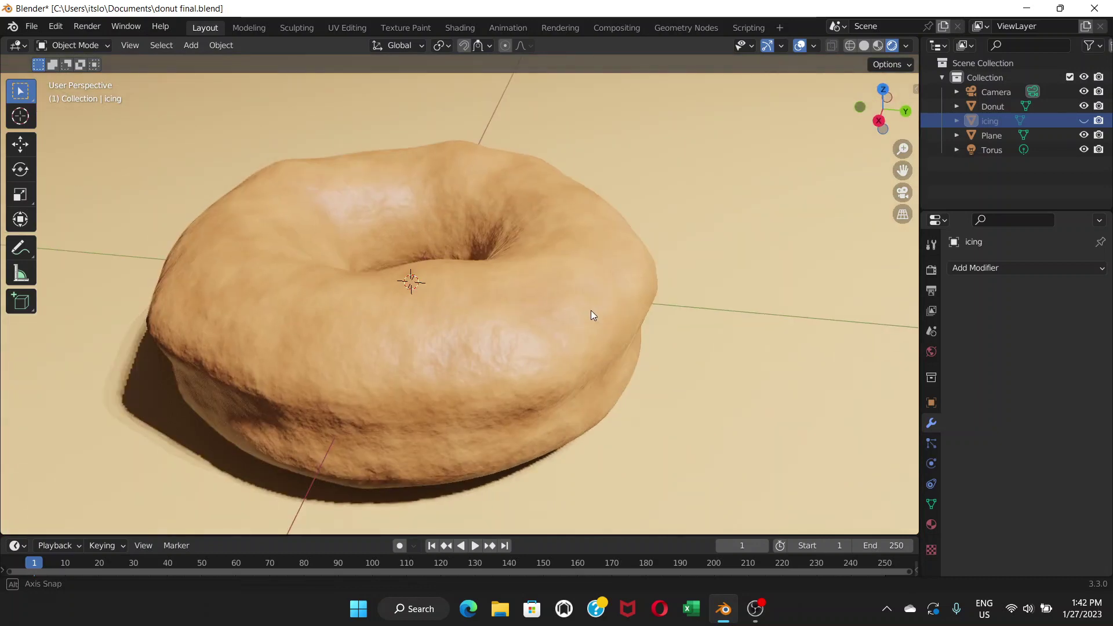
middle_click_drag(405, 336, 446, 322)
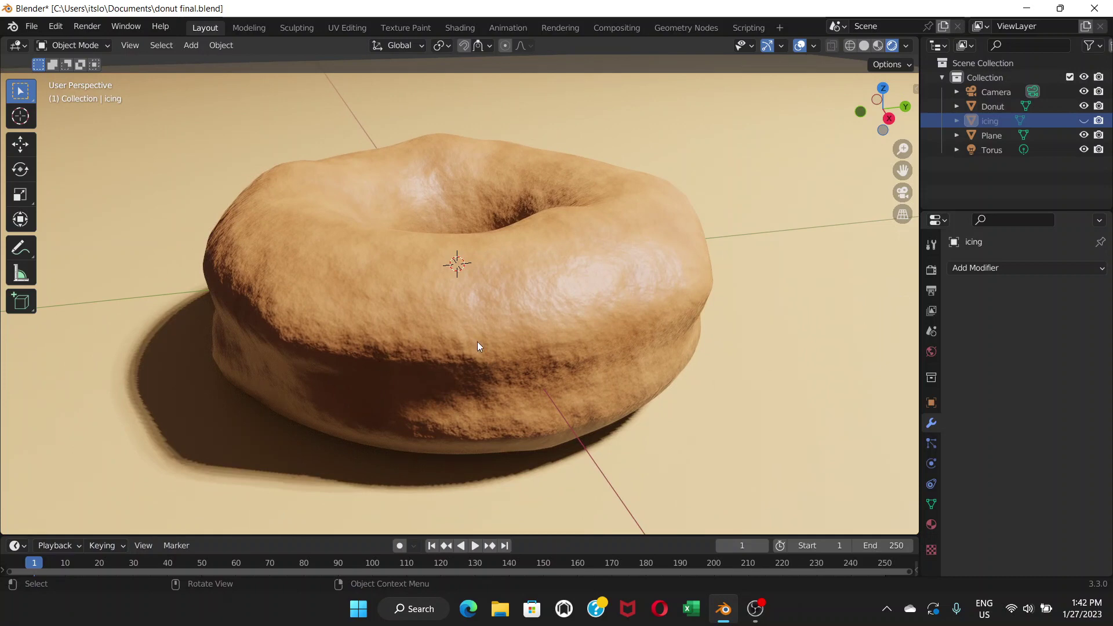
middle_click_drag(512, 336, 416, 350, "shift")
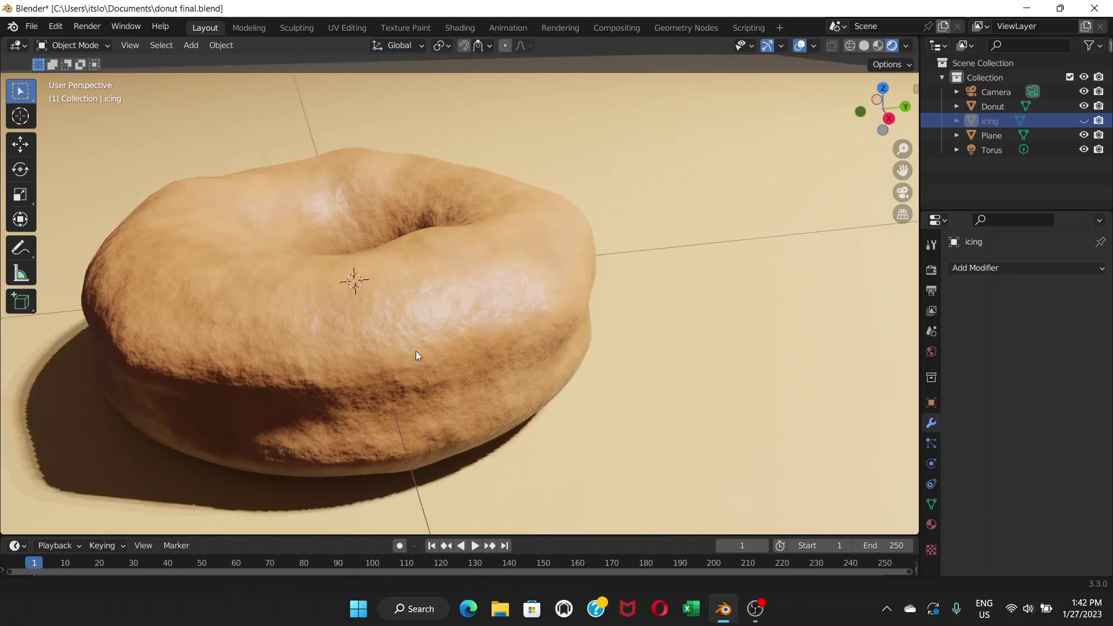
scroll(417, 348, "down", 6)
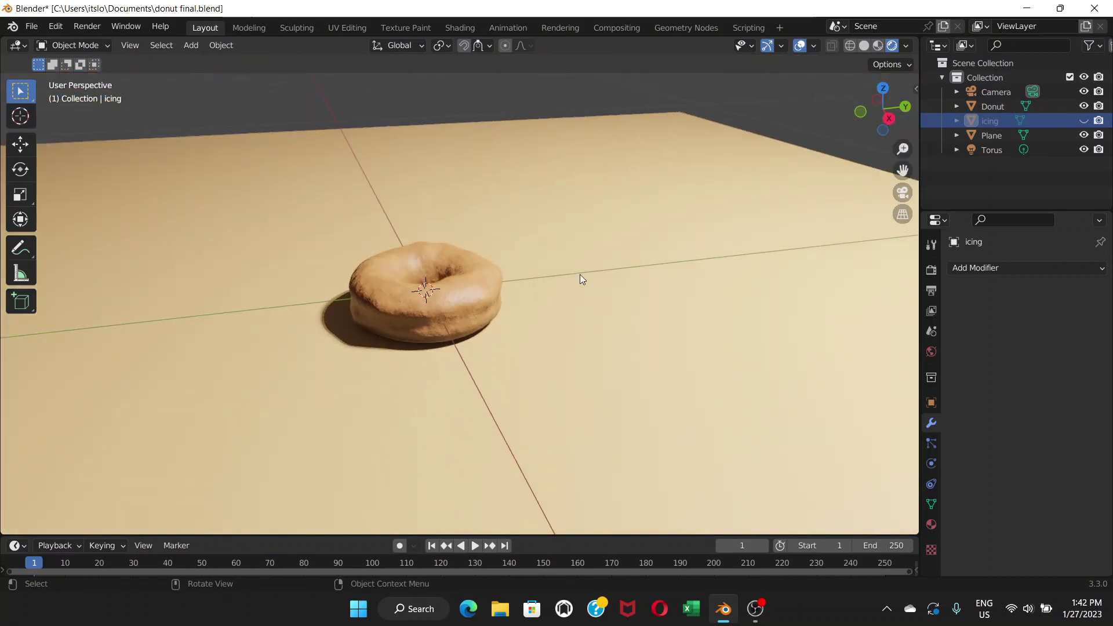
left_click(572, 229)
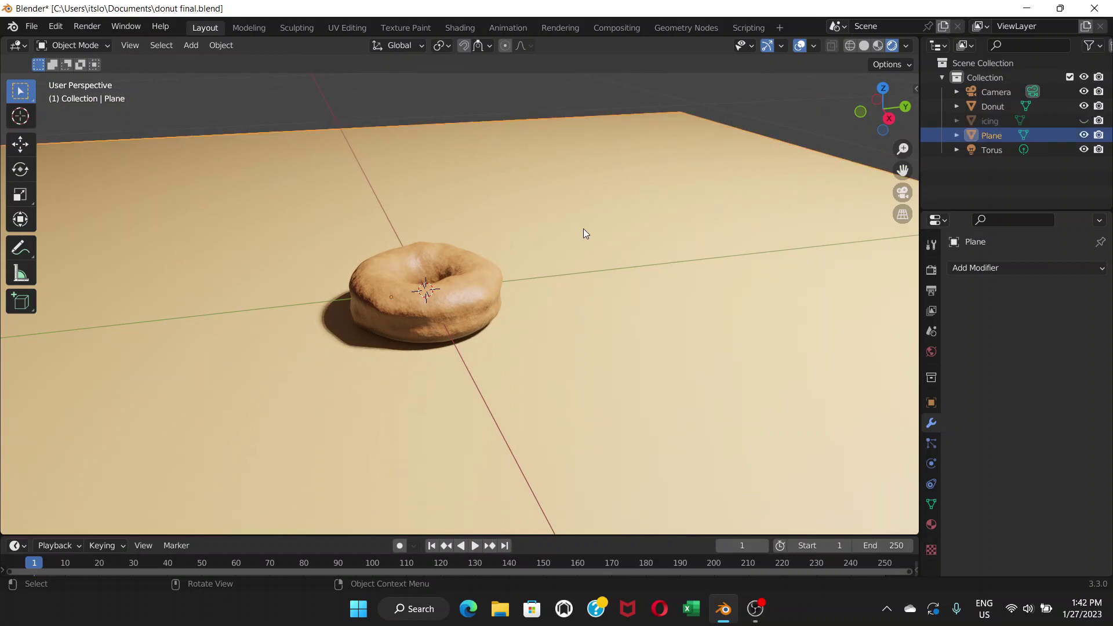
Set the floor plane's Material.002 Base Color to pale cream (H 0.078, S 0.598, V 0.929)
left_click(931, 524)
left_click(1035, 480)
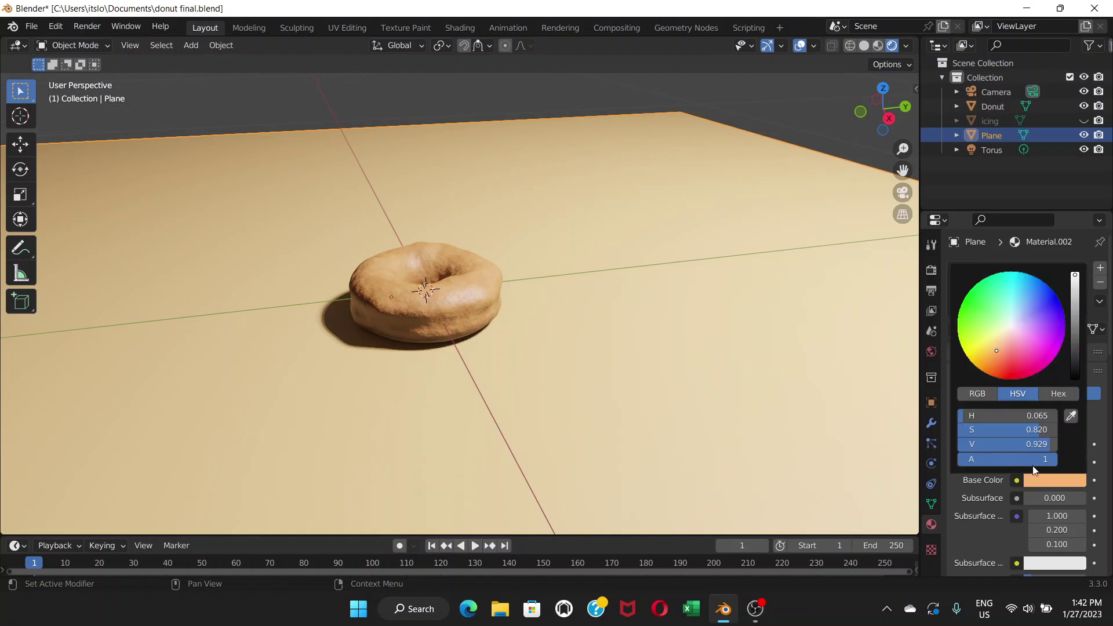
left_click(994, 355)
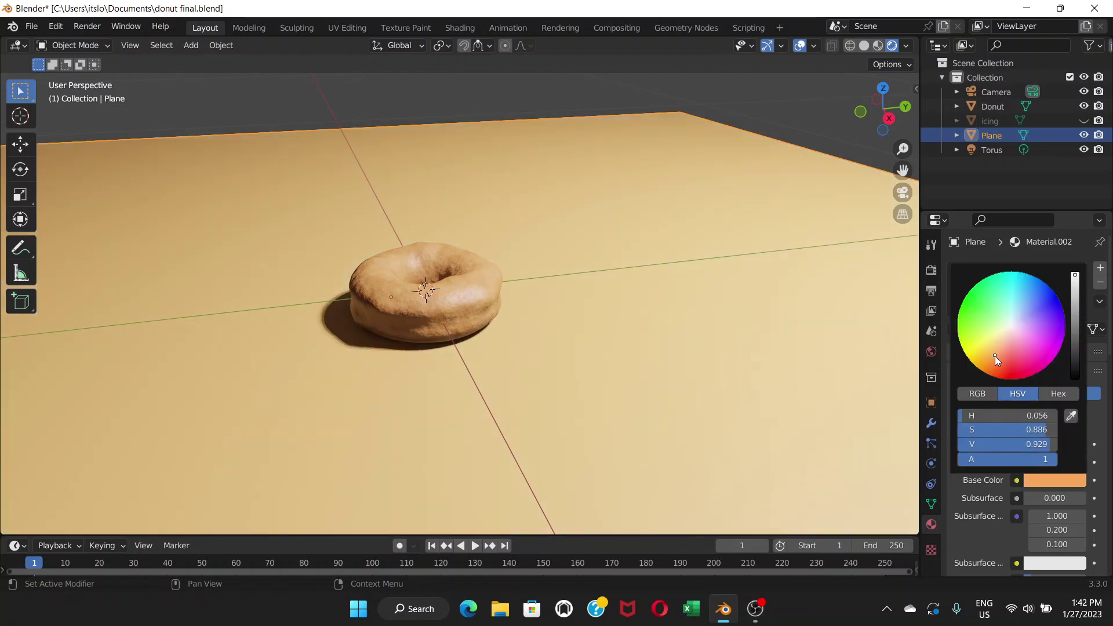
left_click(1001, 340)
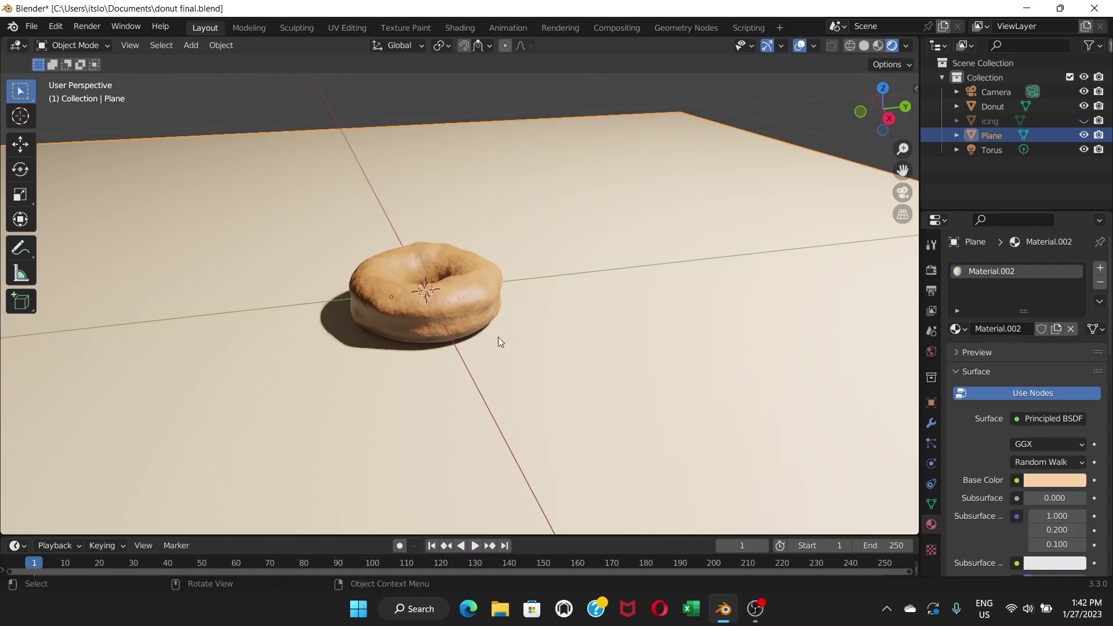
Select and then deselect the donut, and orbit to a higher view of it
left_click(489, 314)
scroll(552, 333, "down", 1)
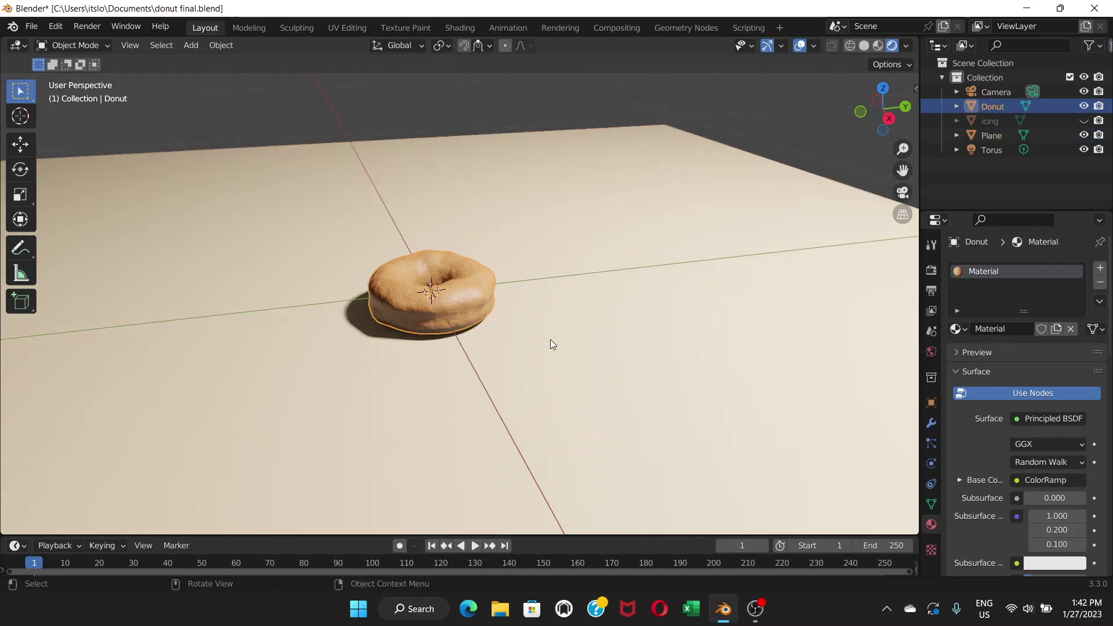
left_click(793, 120)
scroll(407, 311, "up", 3)
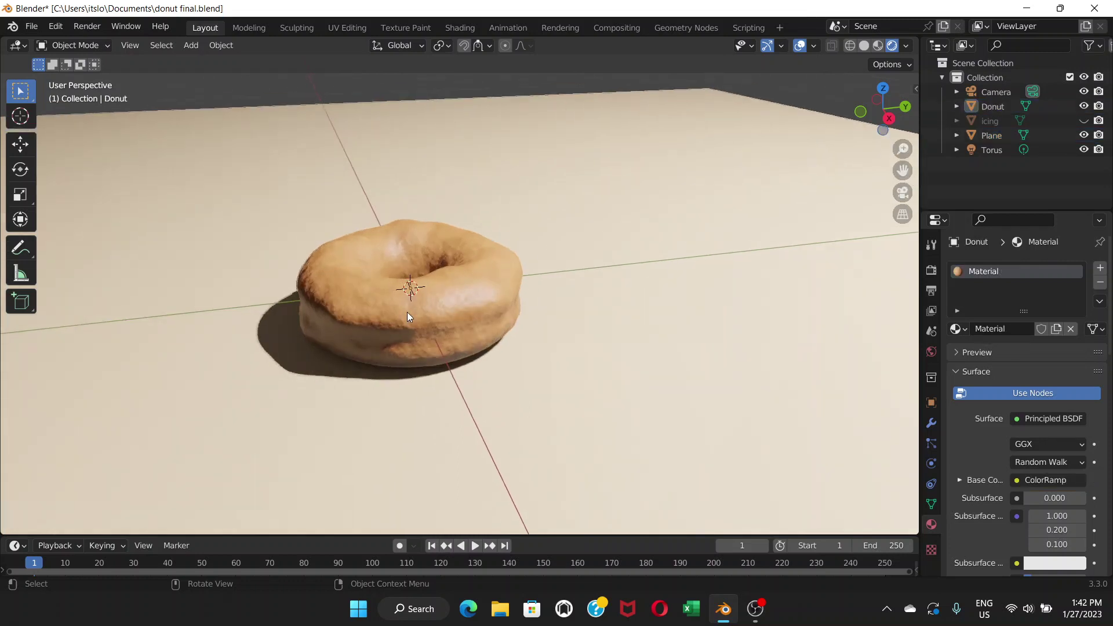
middle_click_drag(413, 309, 308, 304)
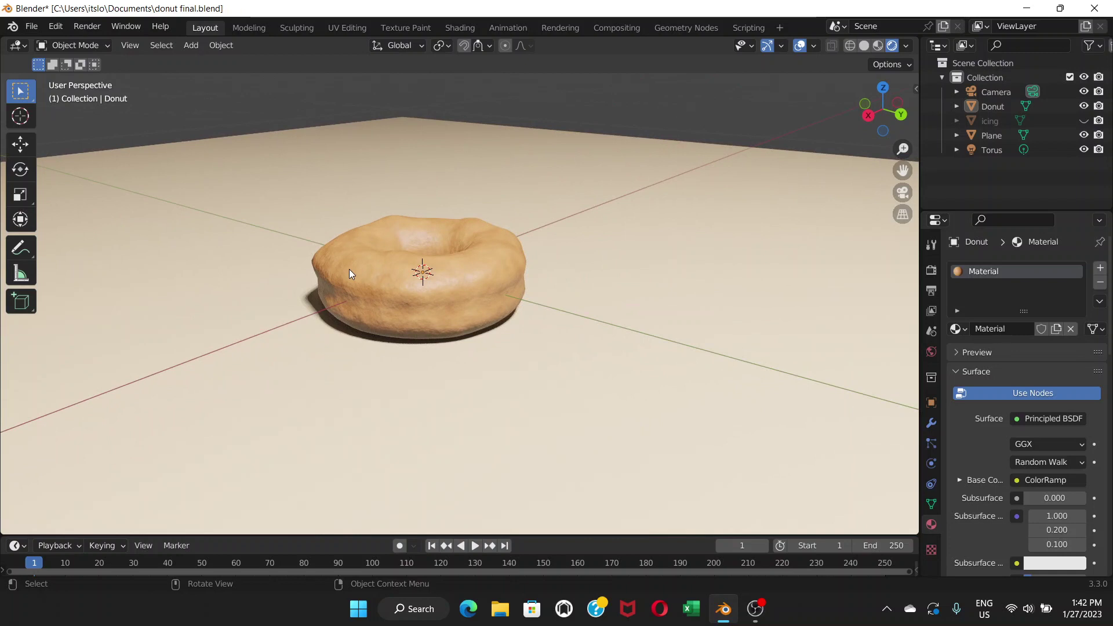